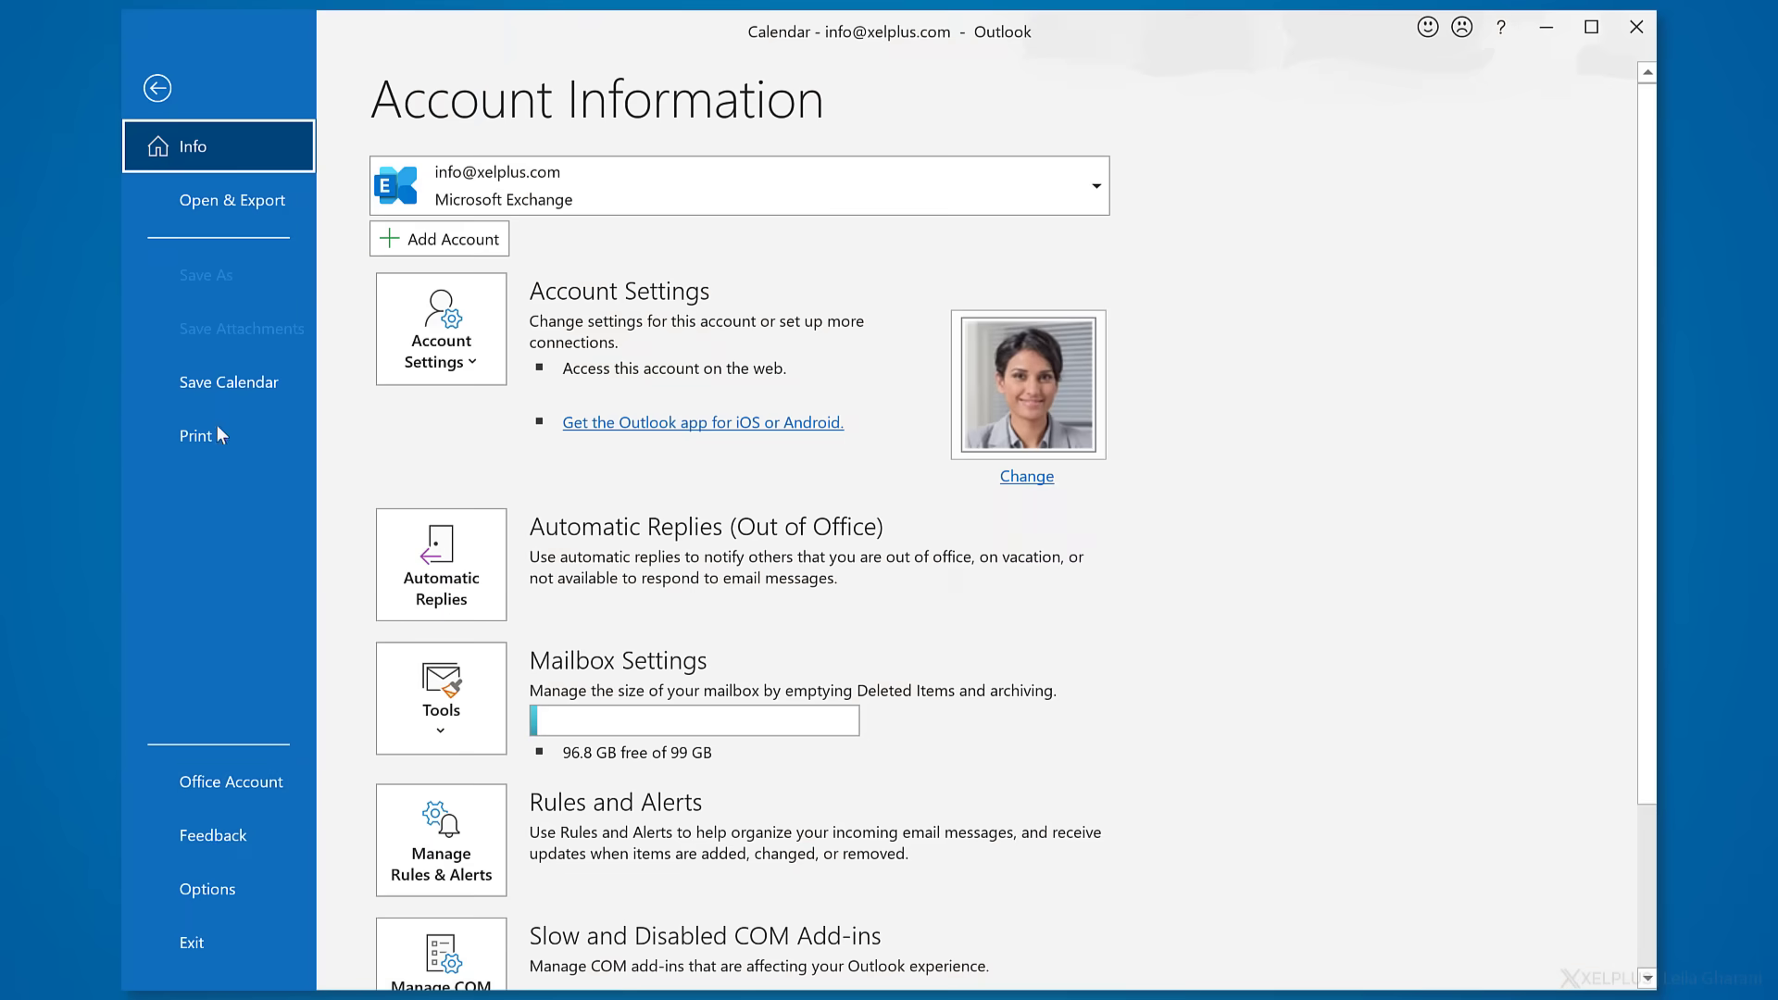
- In Calendar options, make the work week Sunday, Monday and Tuesday
left_click(222, 886)
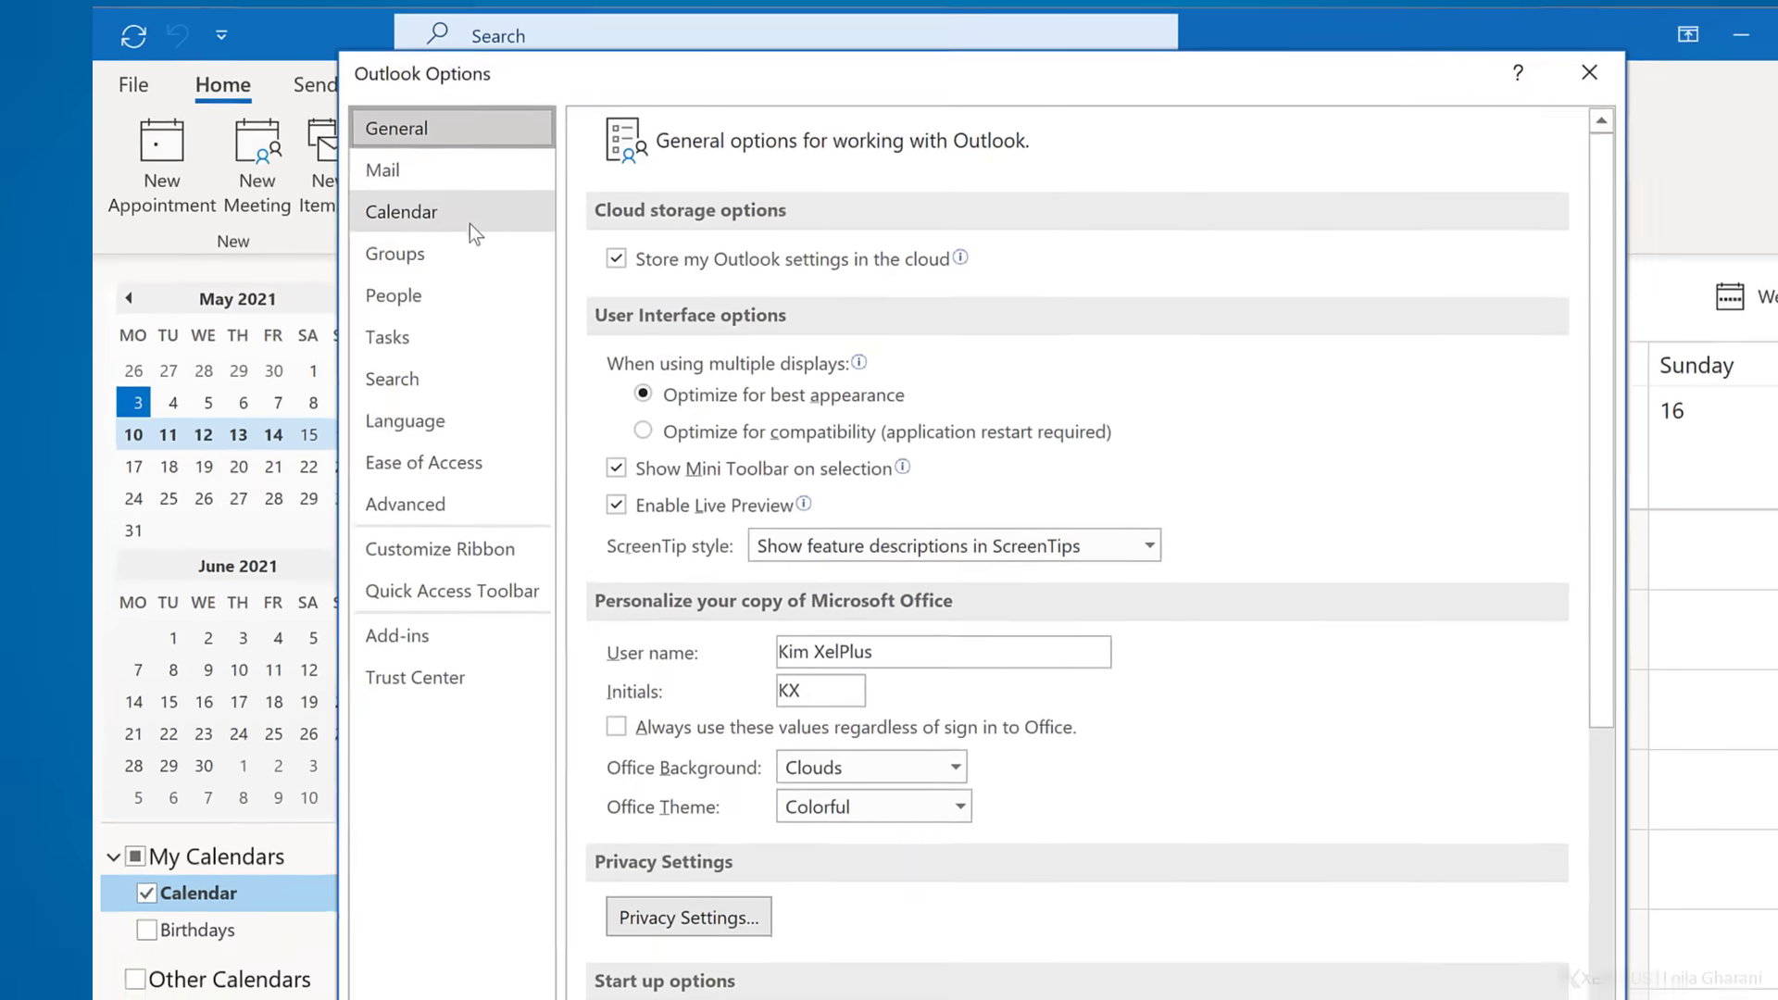
left_click(452, 193)
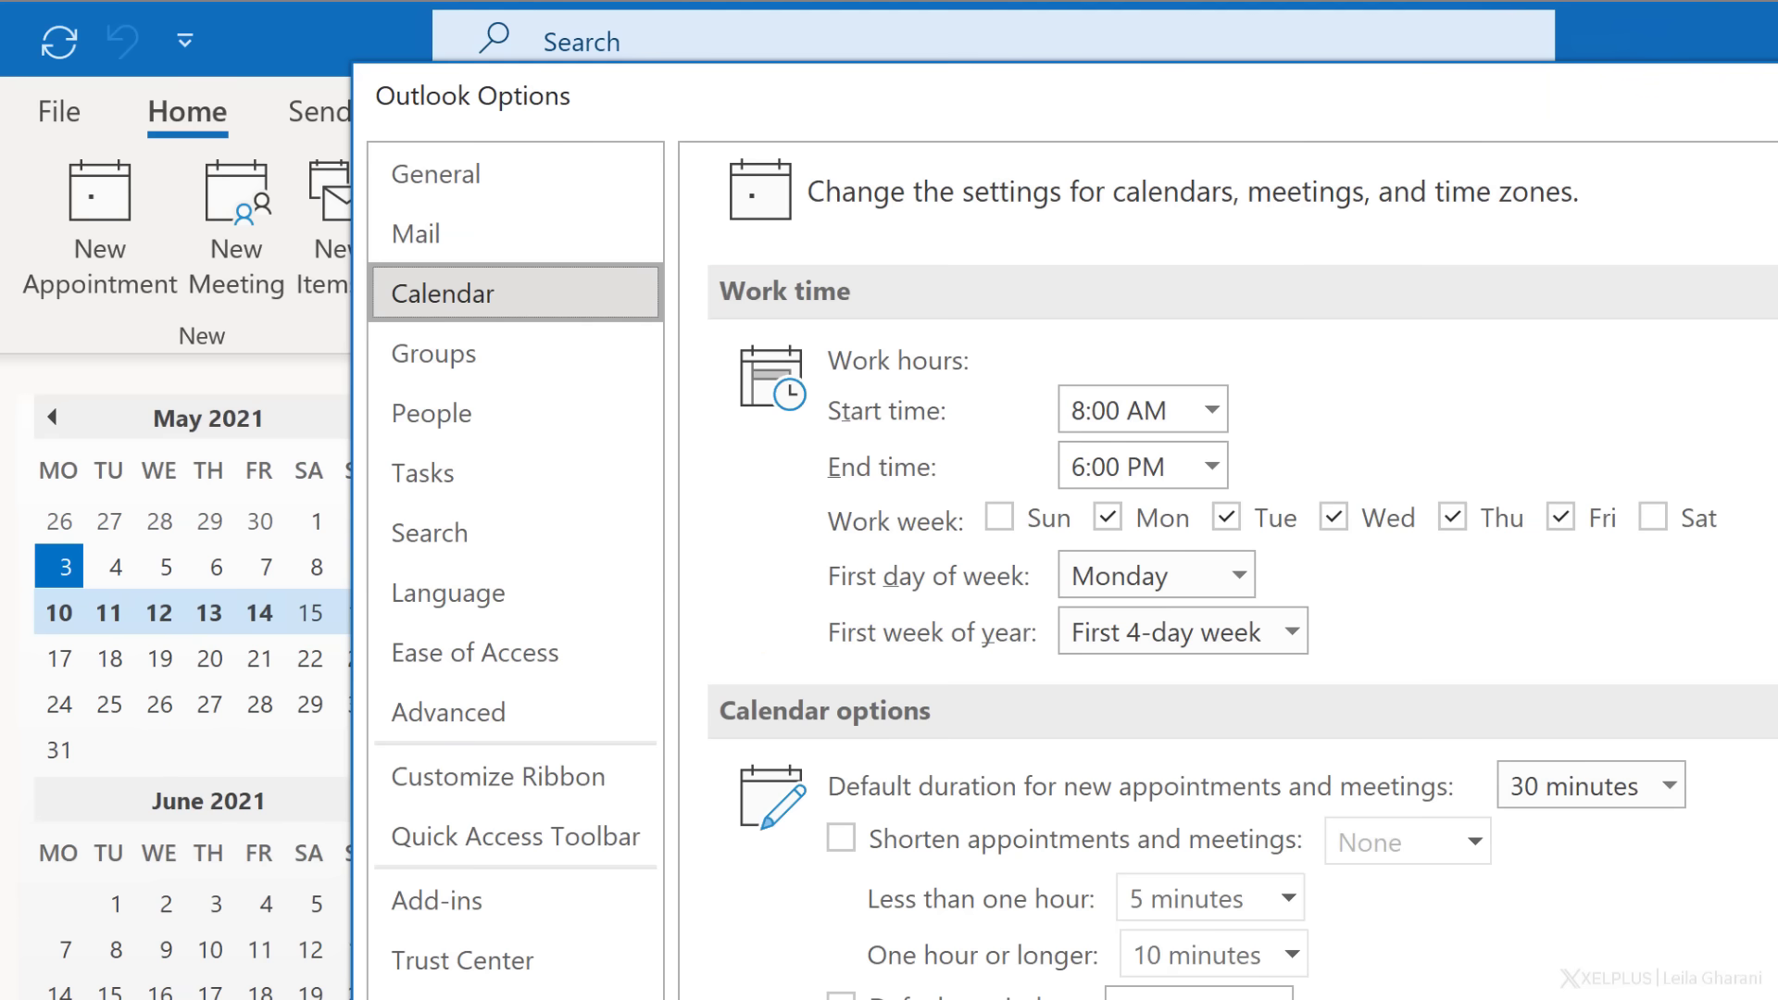
left_click(998, 517)
left_click(1343, 515)
left_click(1499, 519)
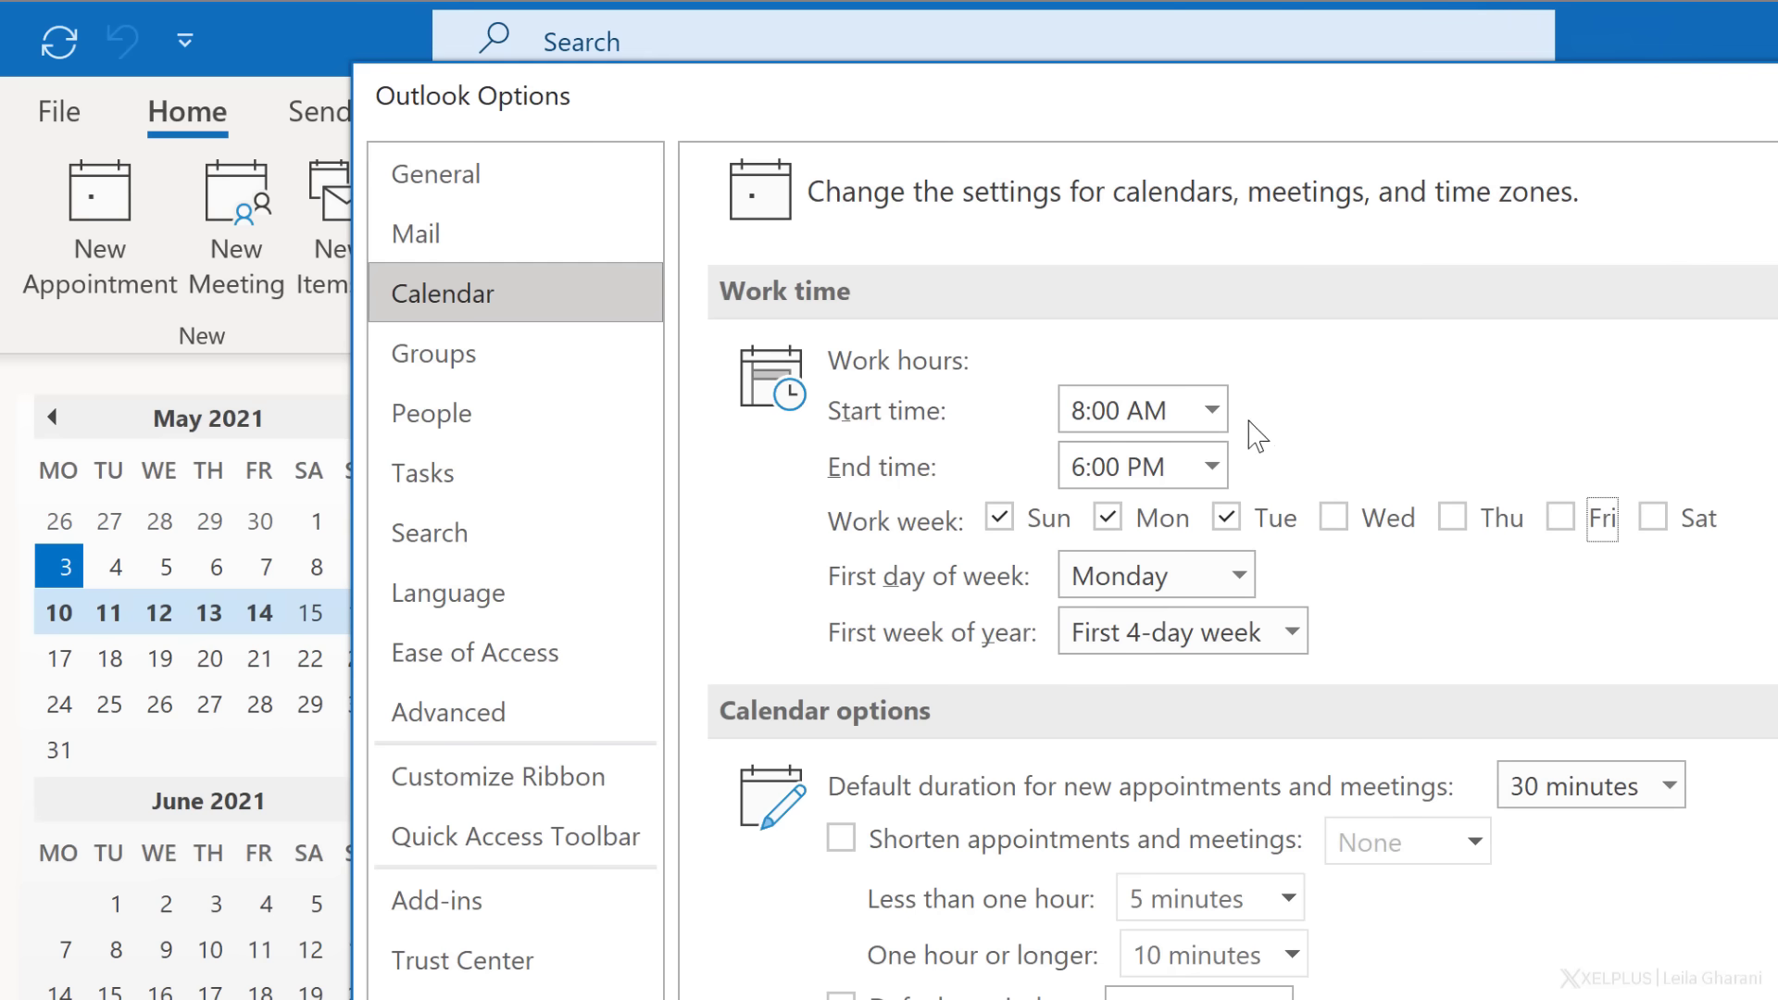
- Keep work hours at 8:00 AM to 6:00 PM and Monday as the first day of the week
left_click(1211, 408)
left_click(1211, 409)
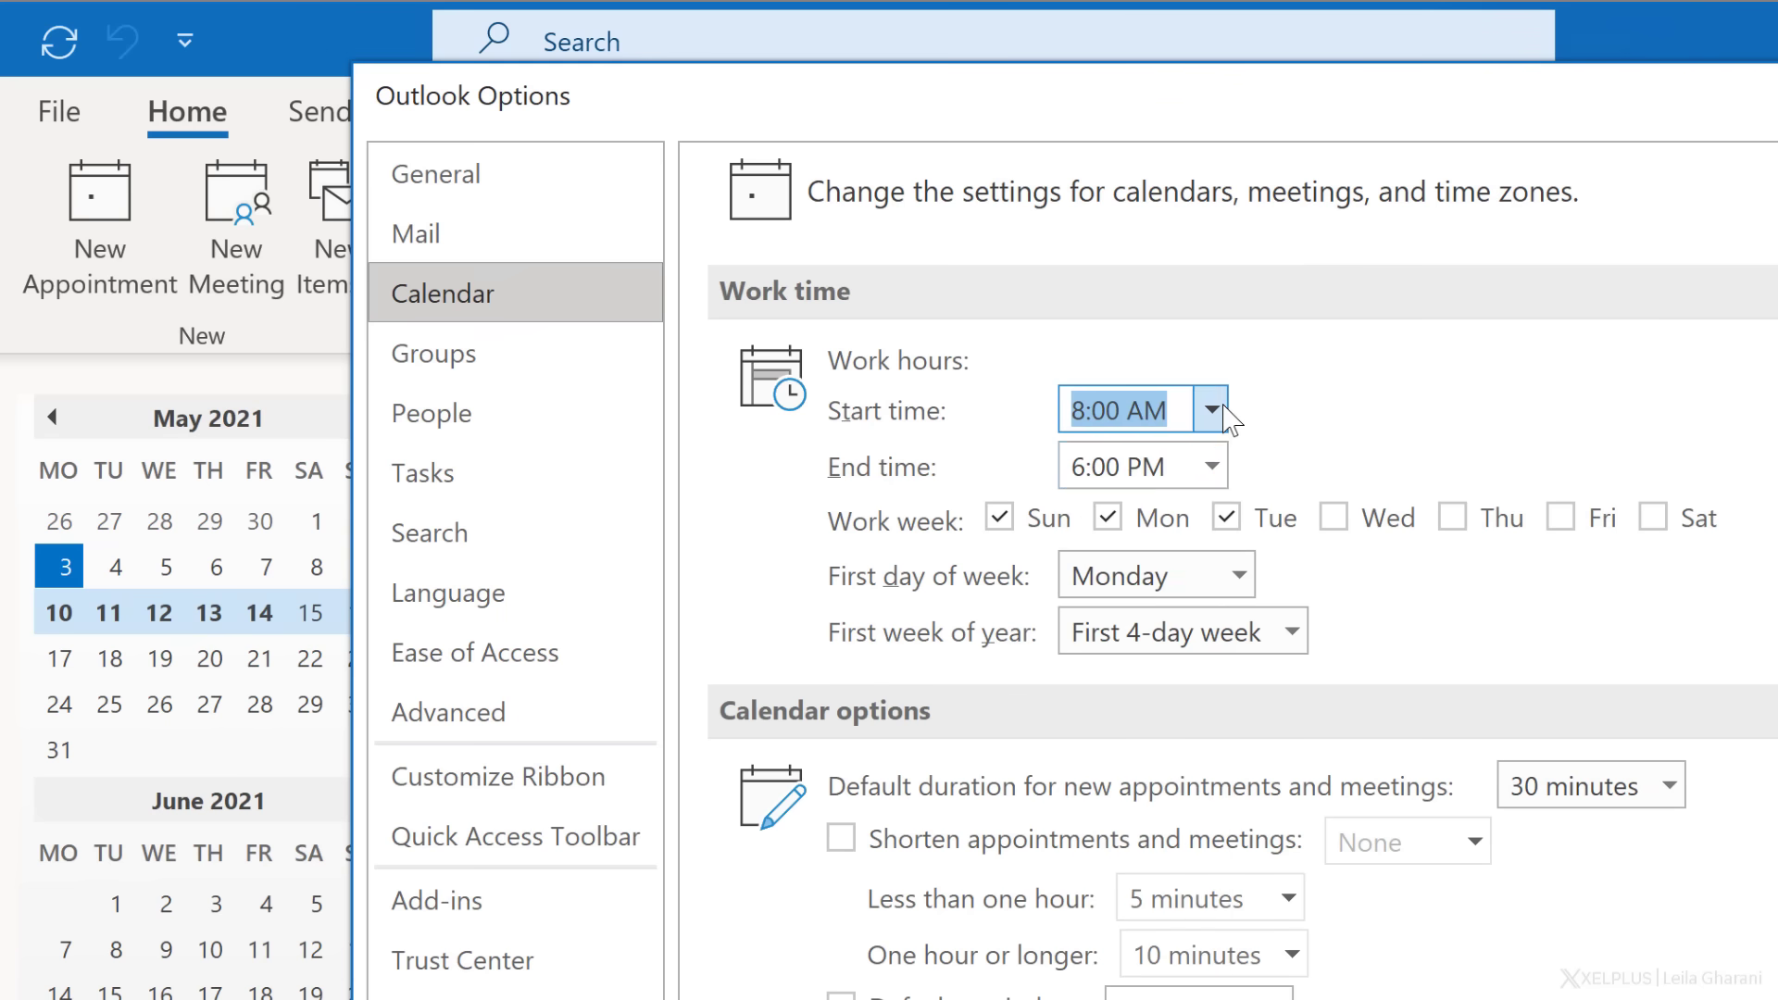
left_click(1211, 467)
left_click(1220, 472)
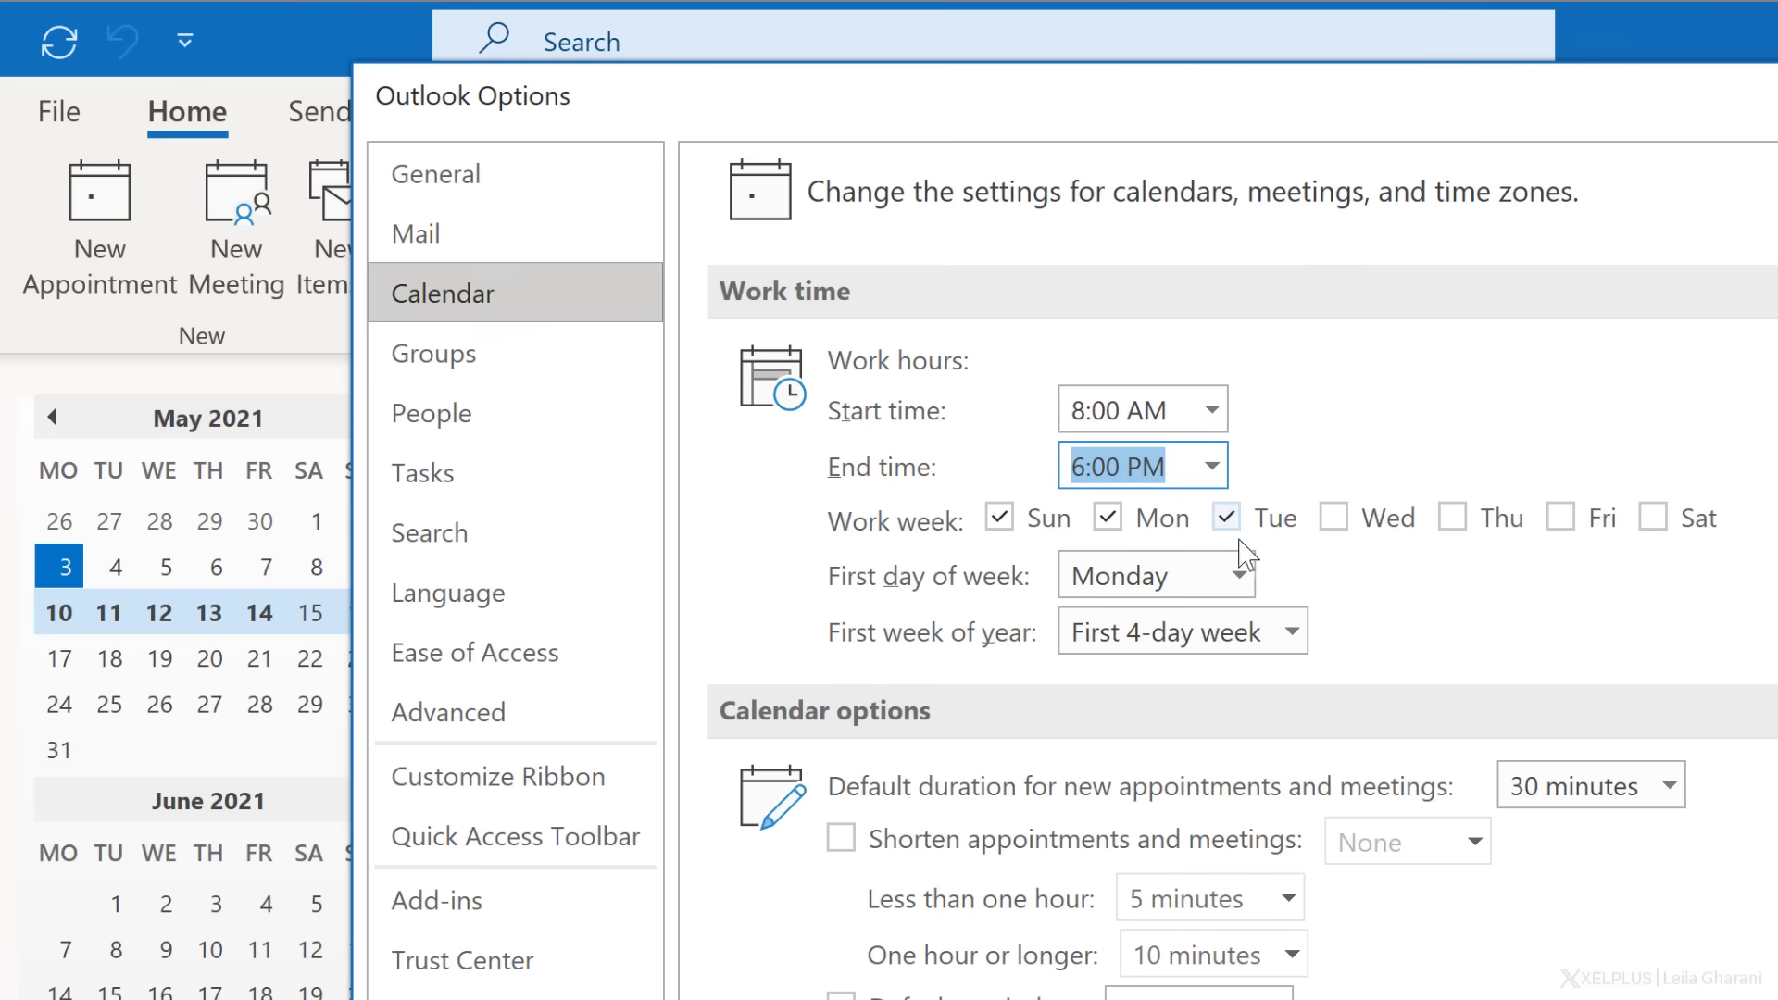
left_click(1239, 575)
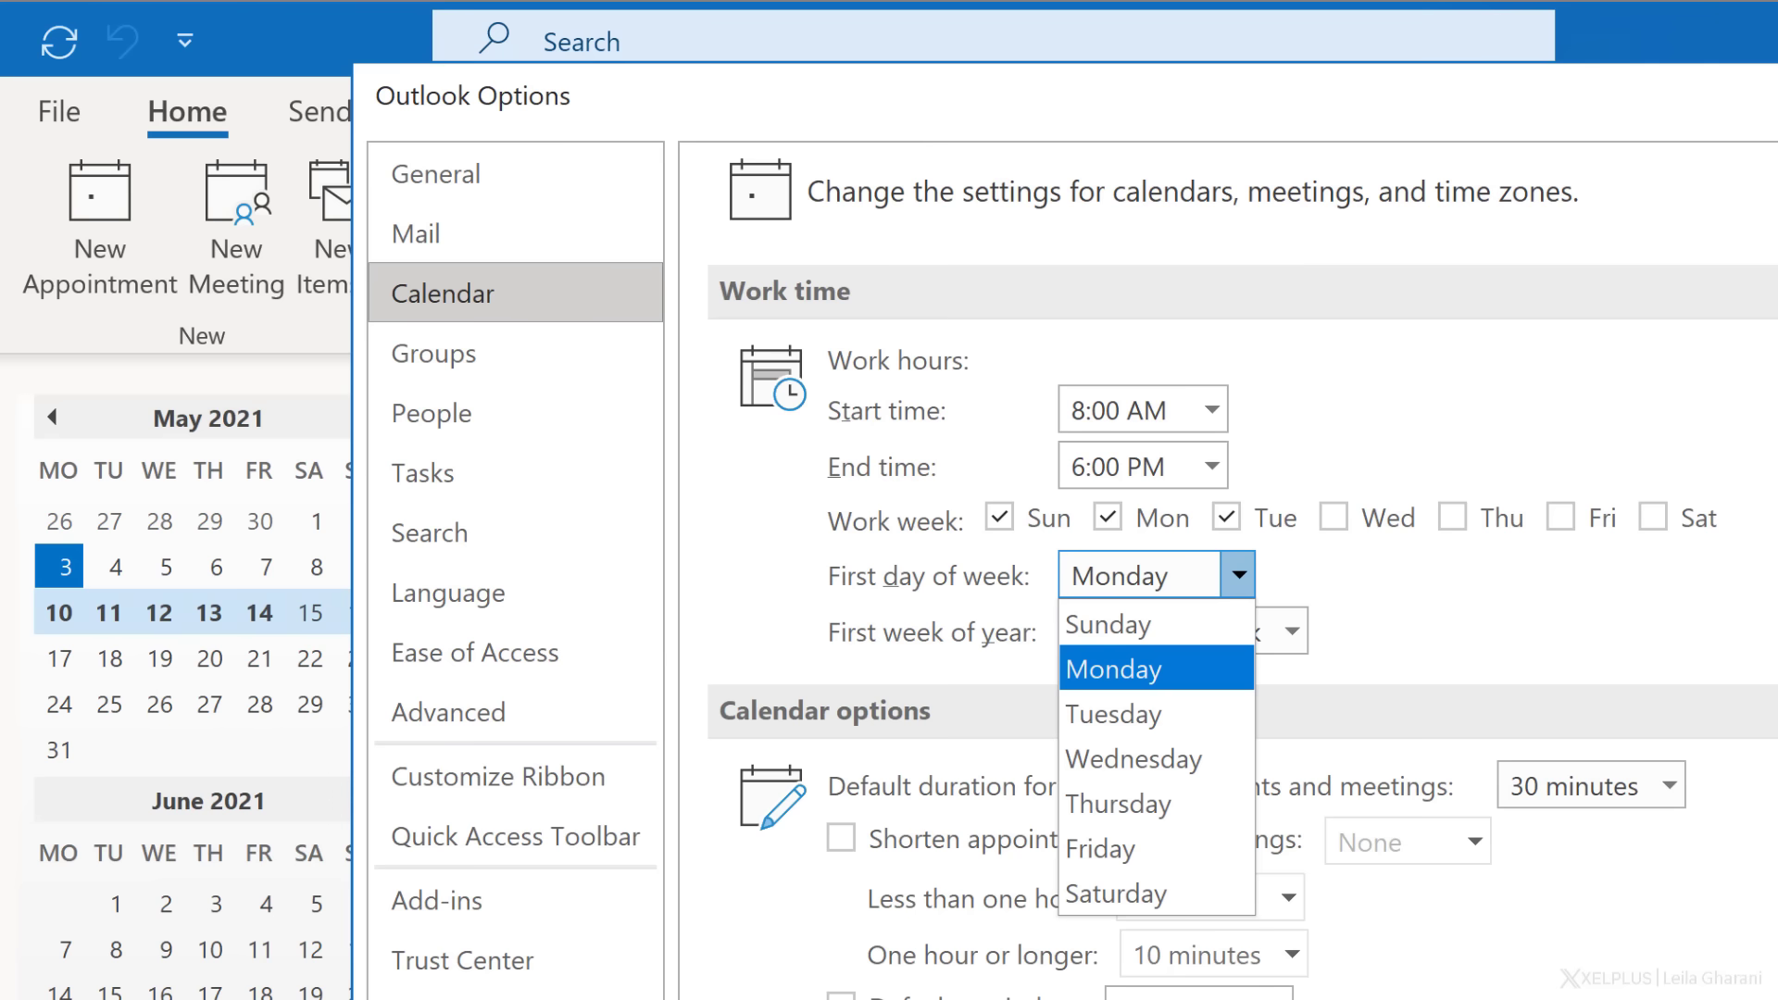
left_click(1245, 676)
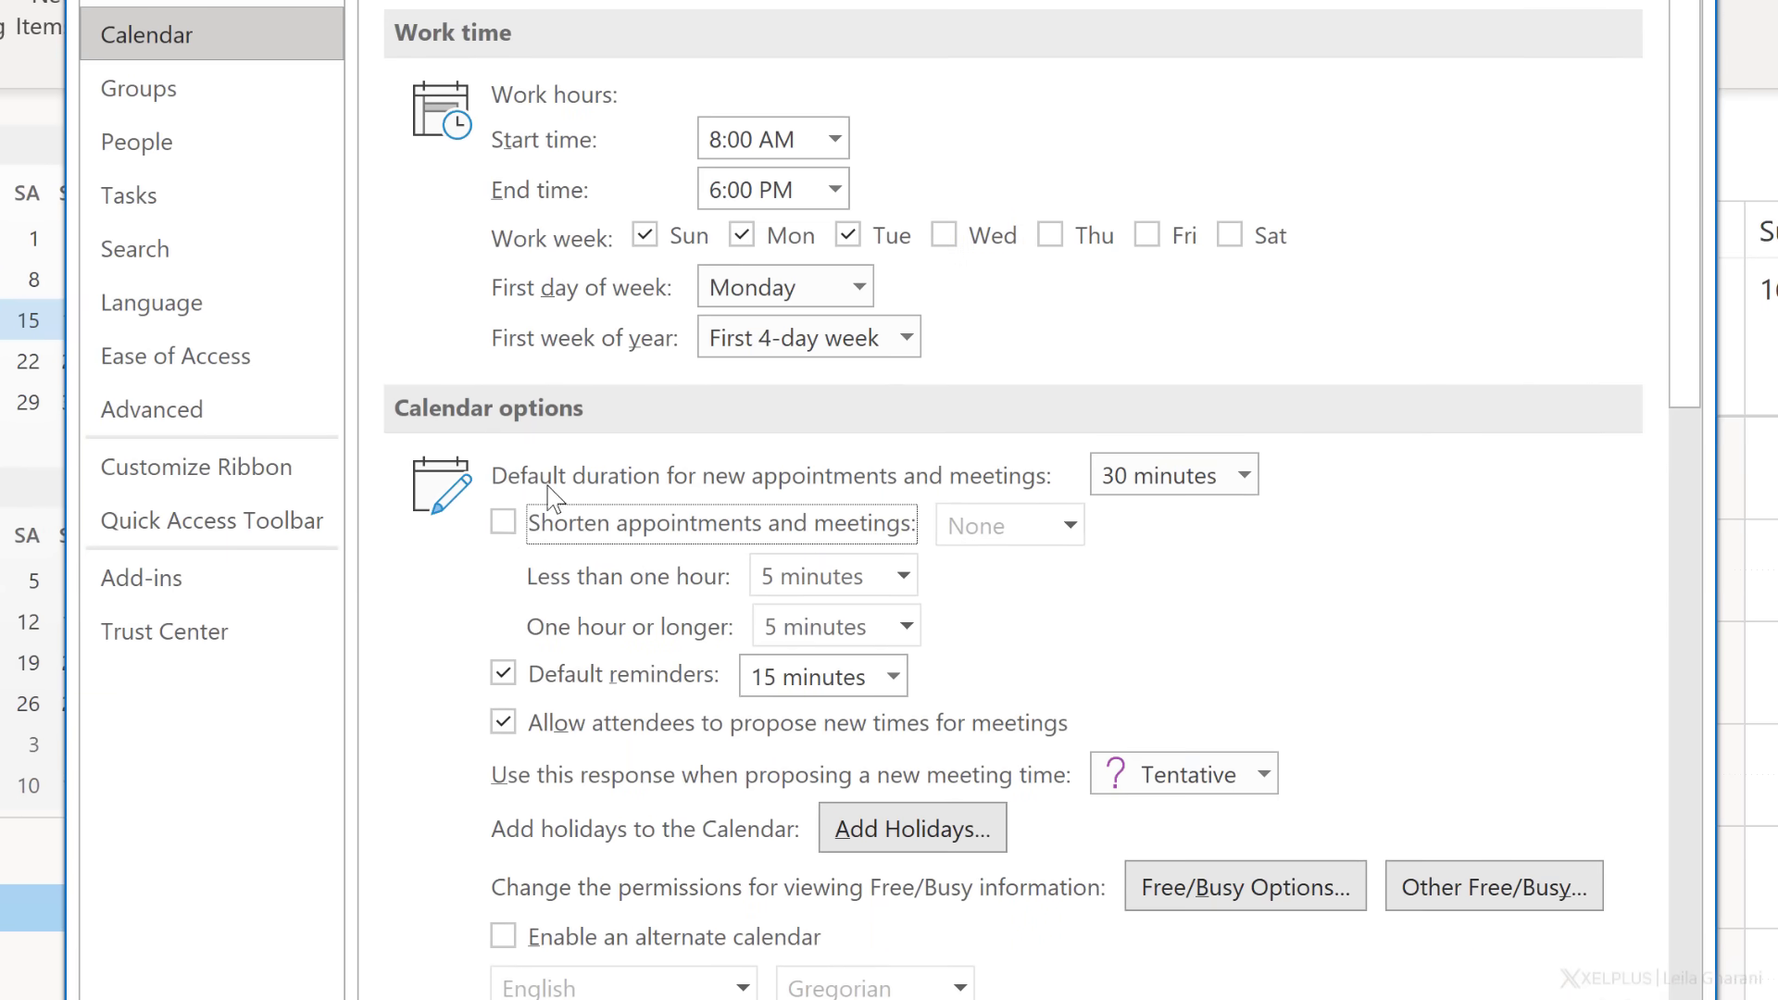
- Turn on 'End early' shortening and cut meetings of one hour or longer by 10 minutes
left_click(504, 524)
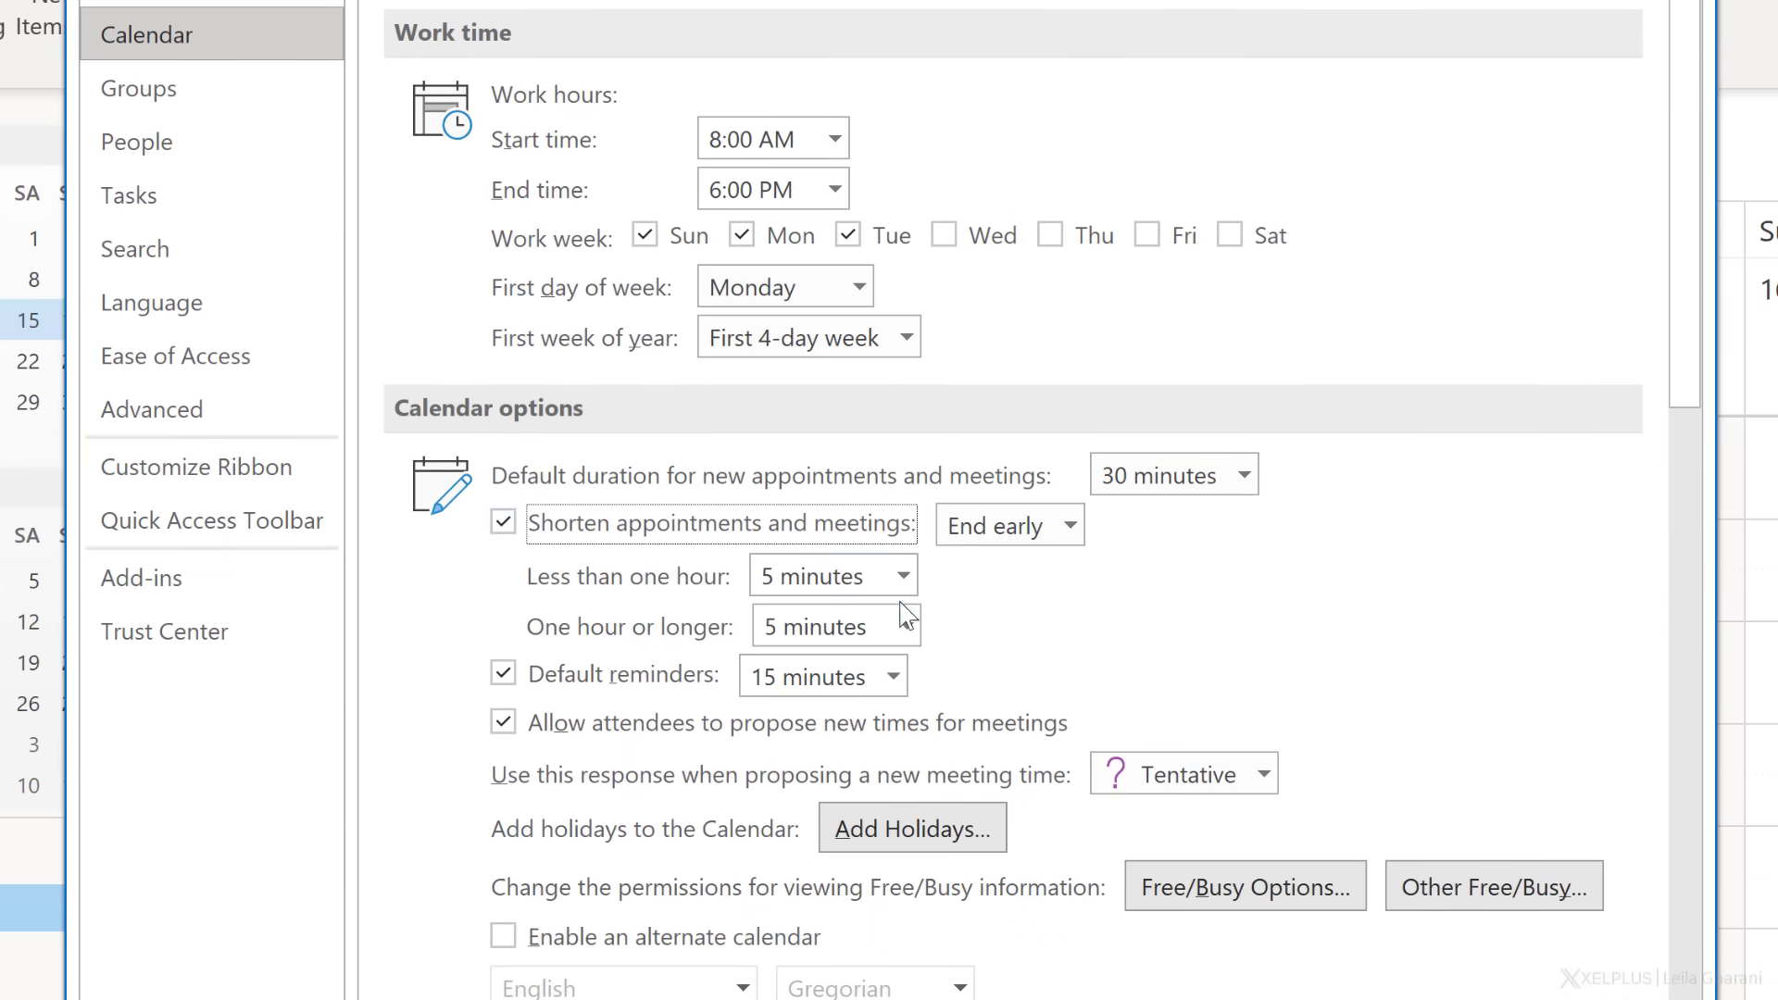
left_click(905, 626)
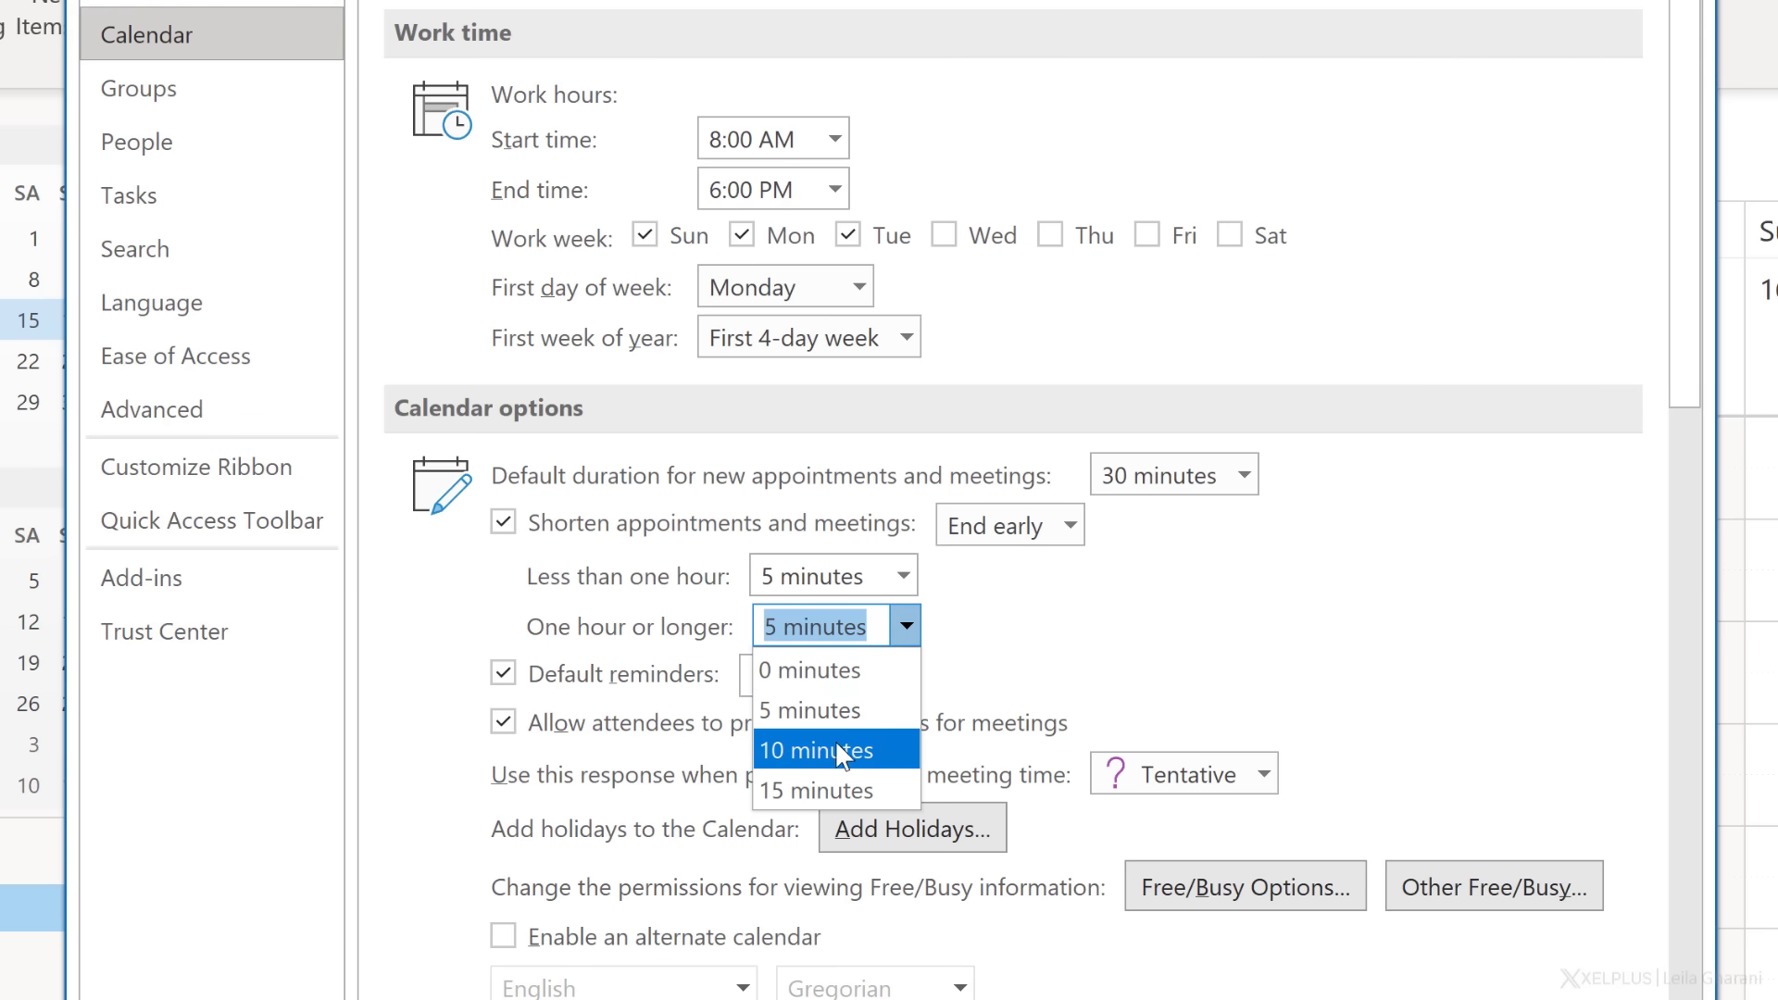
left_click(840, 752)
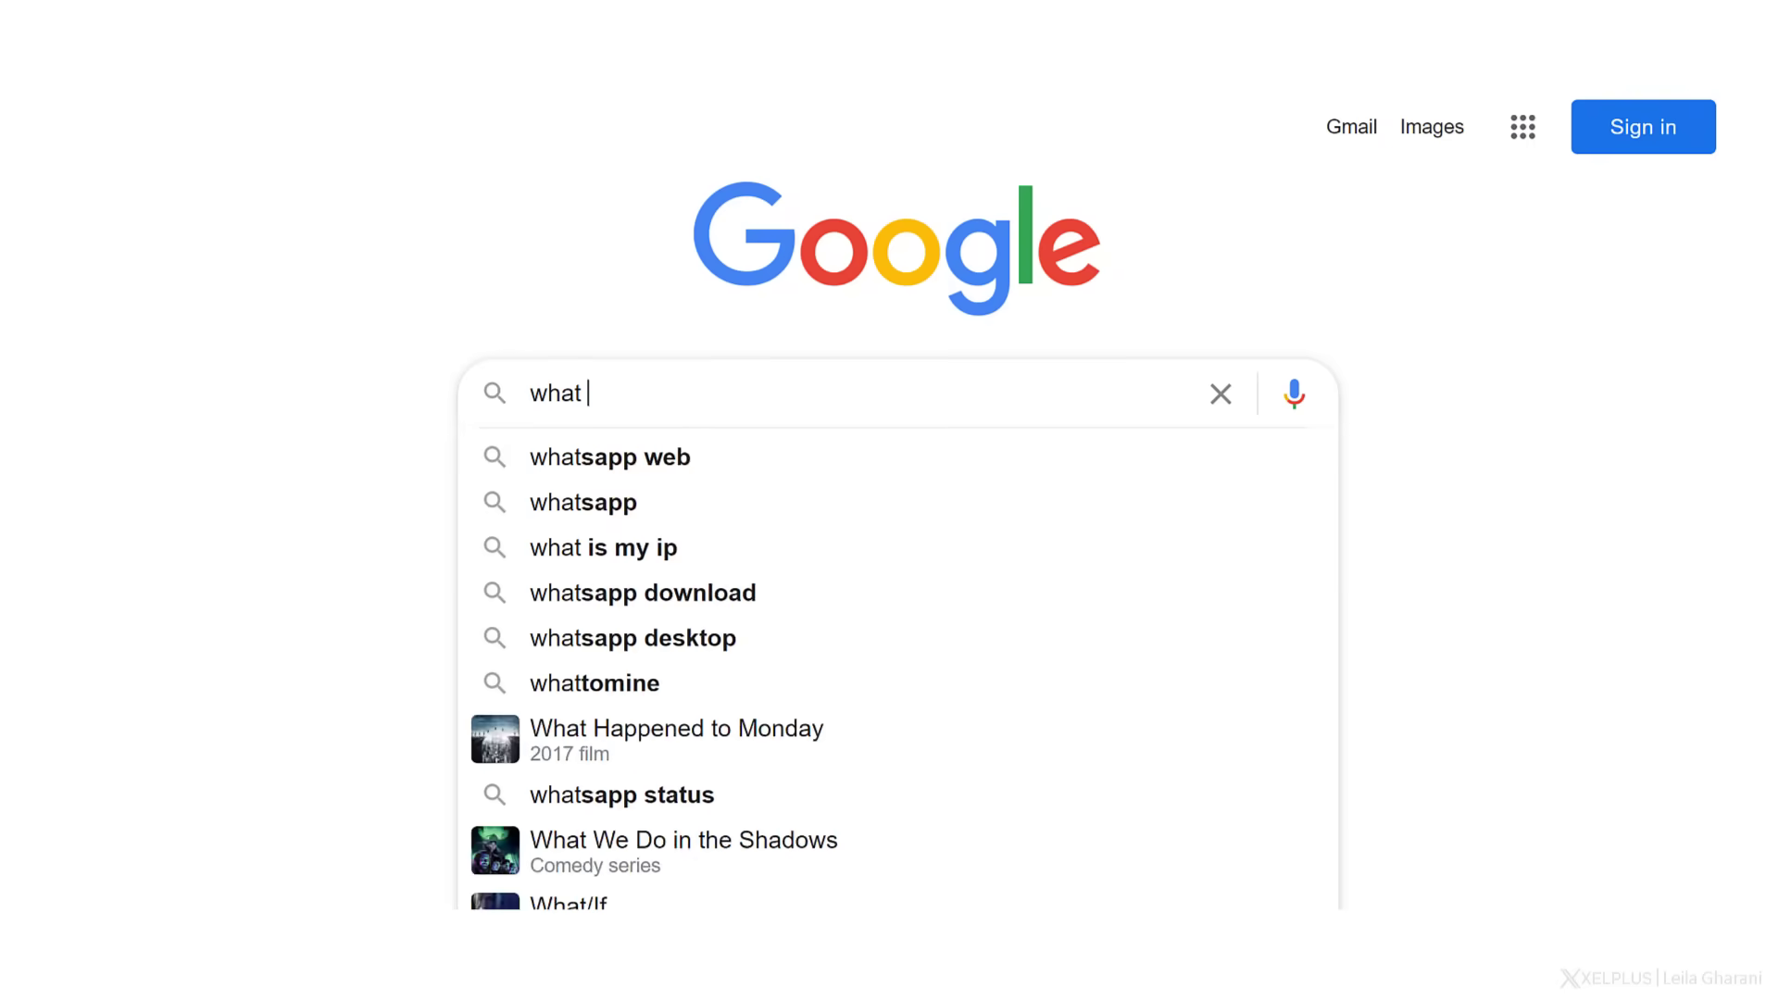
type("time is it in chicago")
key("Return")
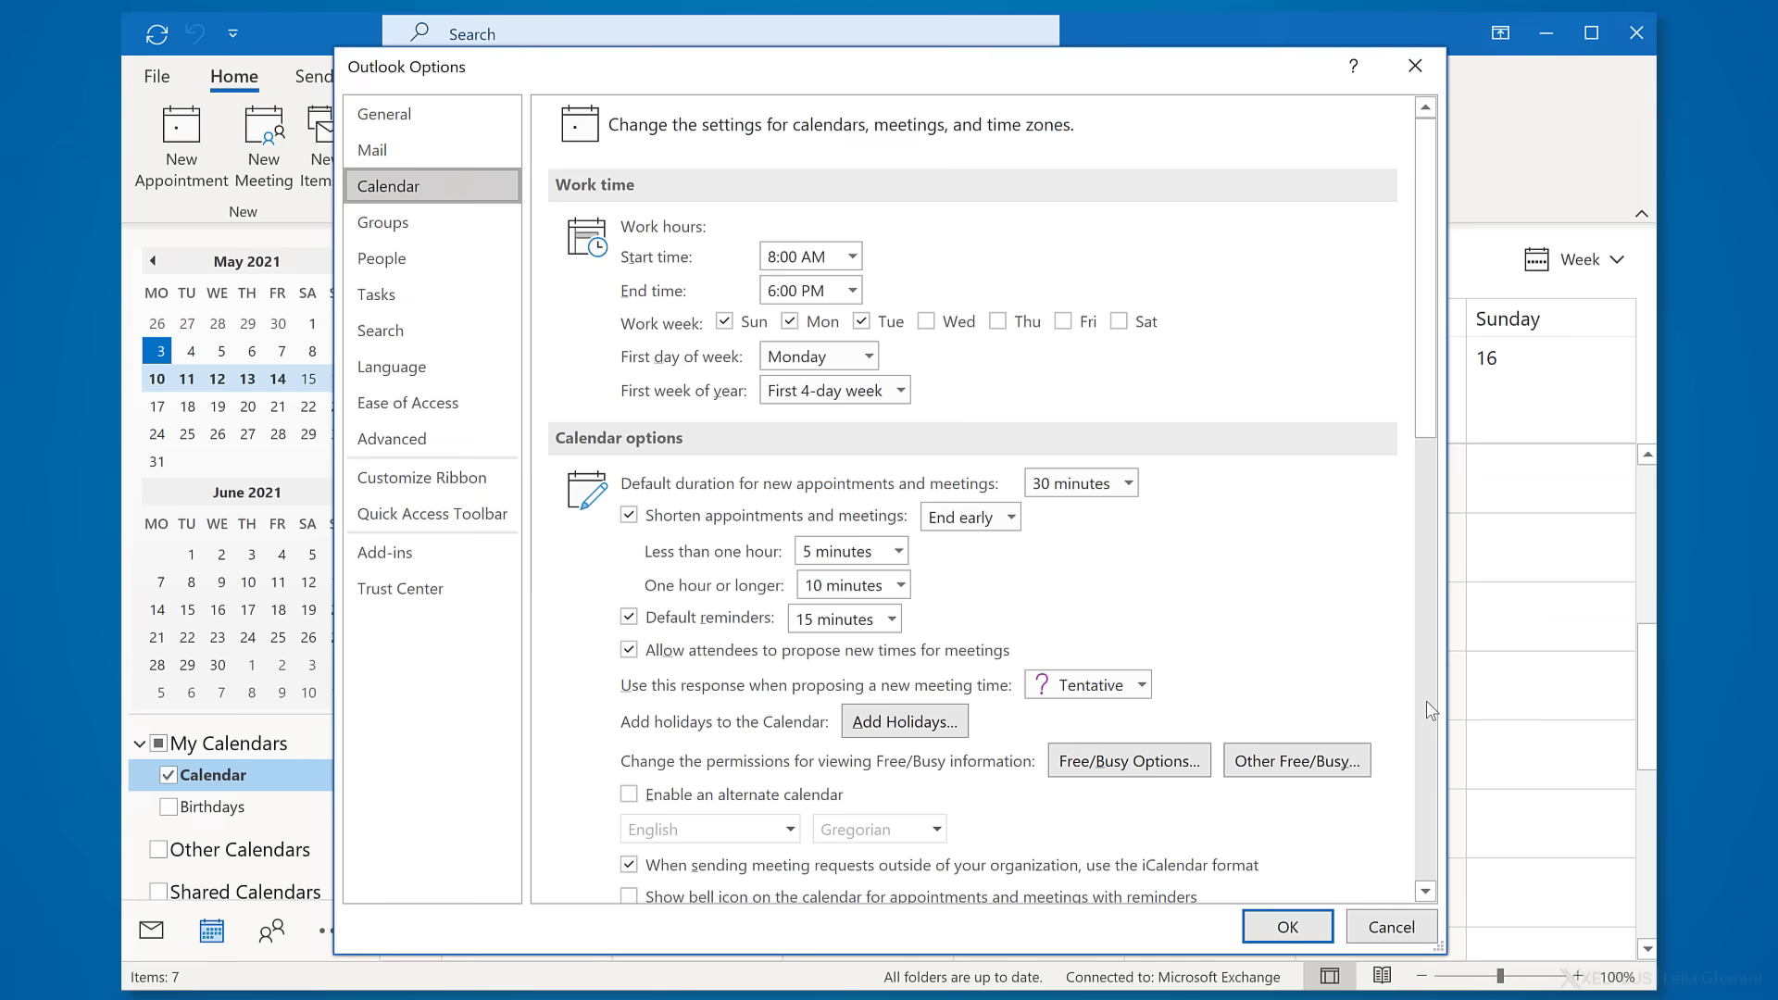
- Label the main calendar time zone Home
left_click(1430, 710)
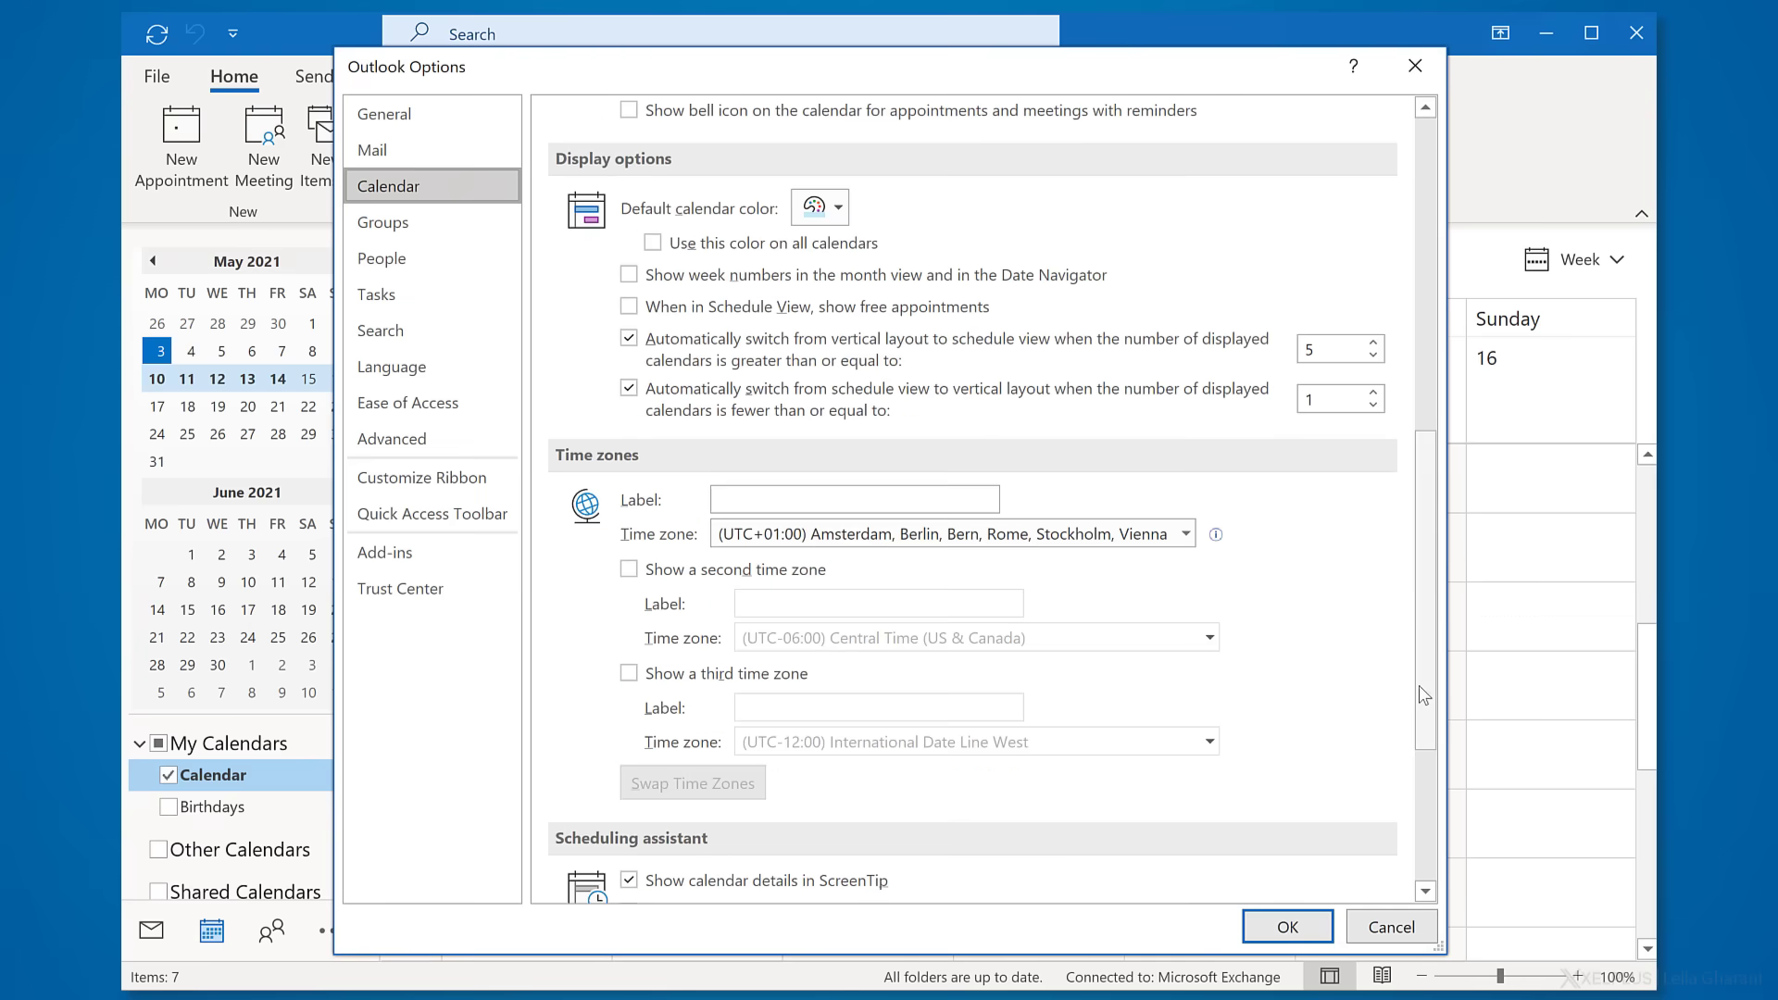
scroll(1389, 657, "down", 1)
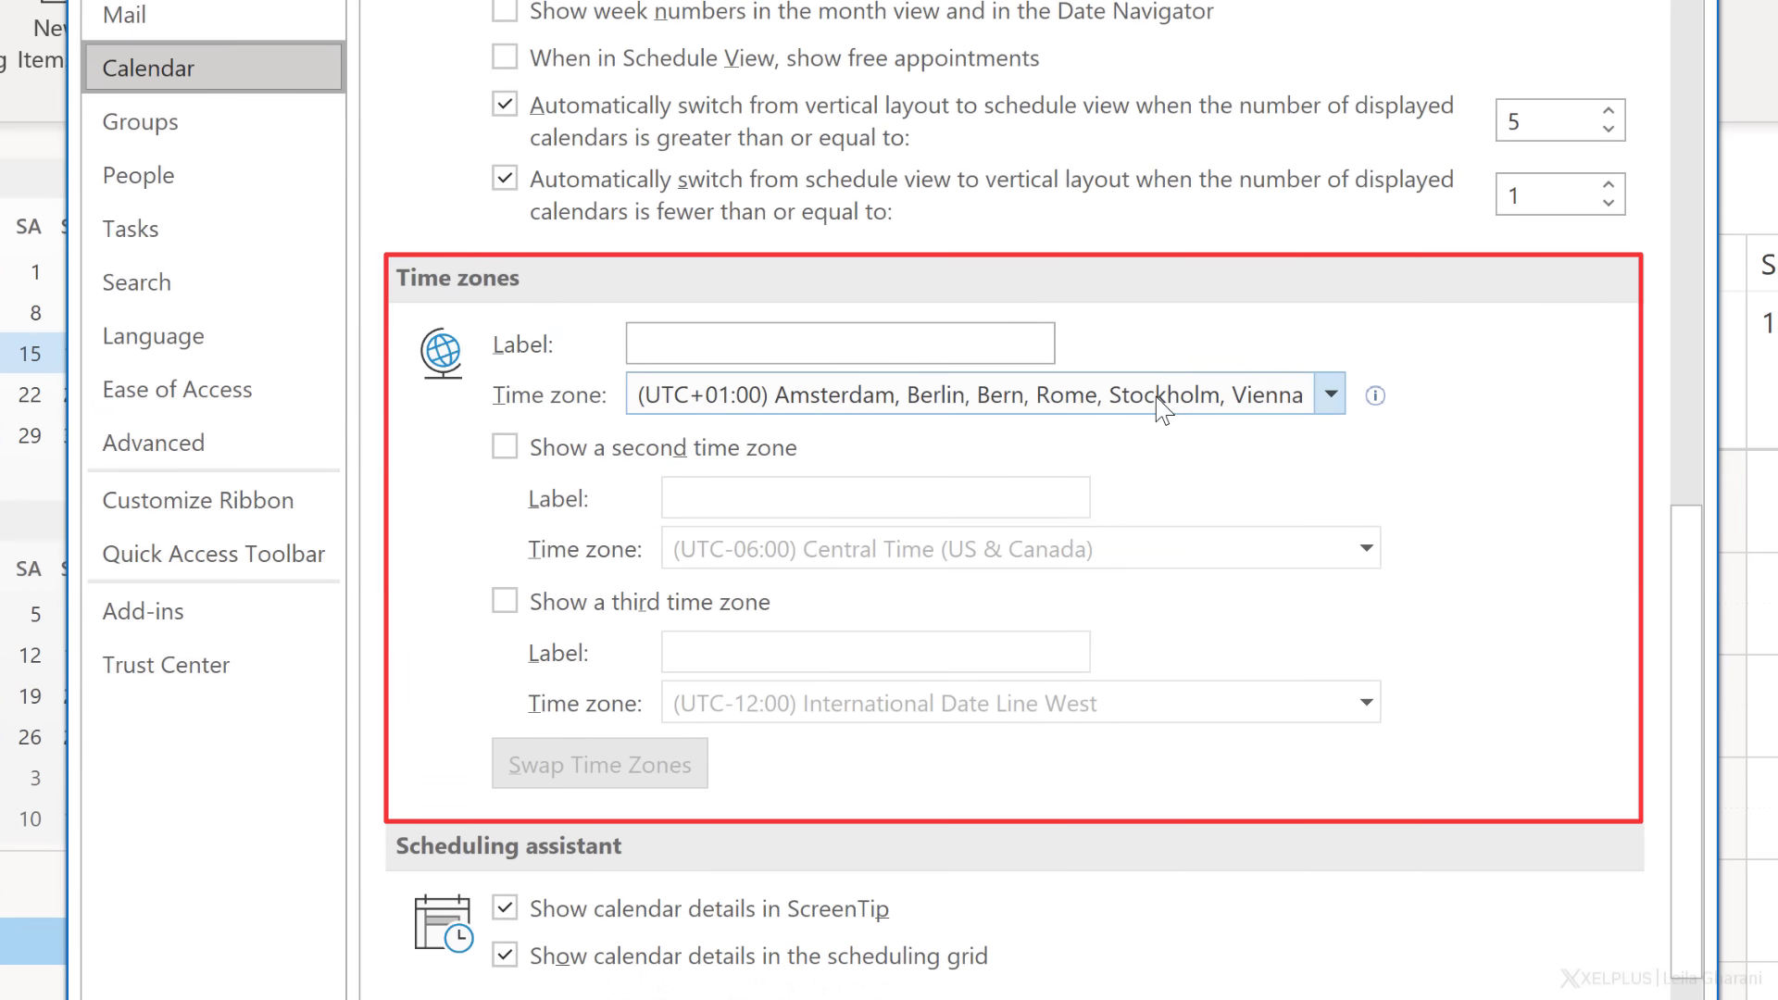
left_click(1025, 328)
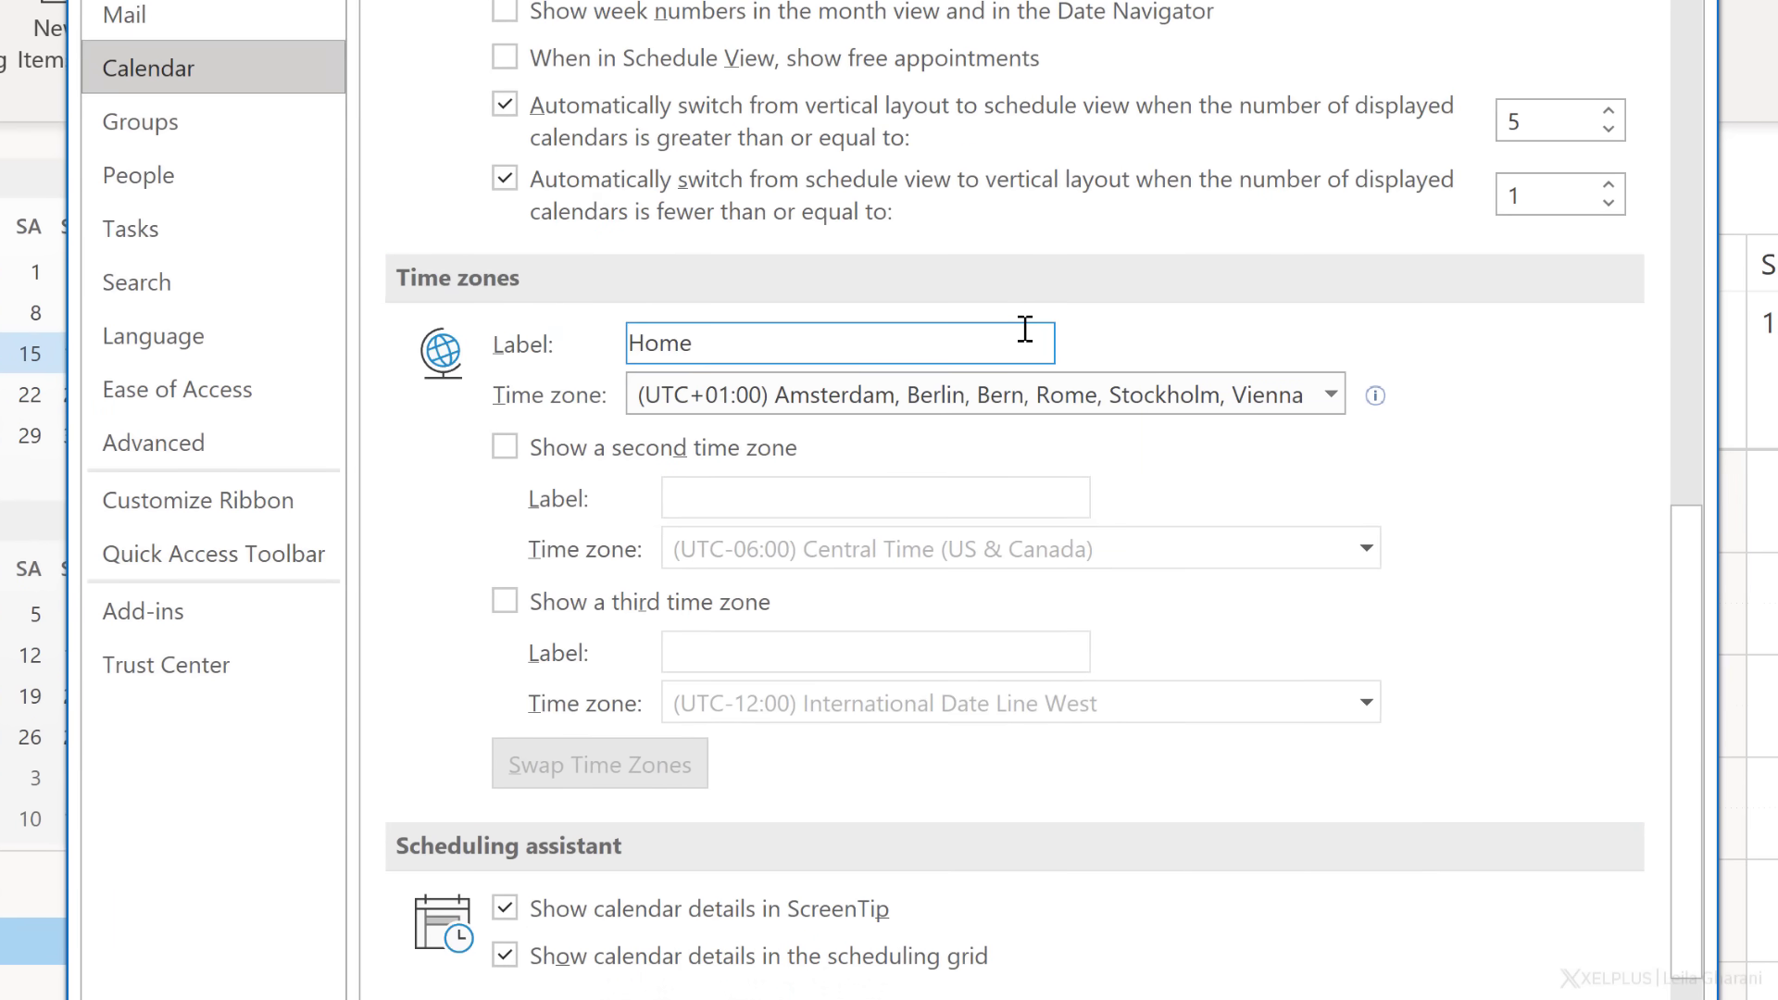
- Add a labelled second time zone on (UTC-05:00) Eastern Time (US & Canada) and confirm
left_click(507, 449)
left_click(725, 499)
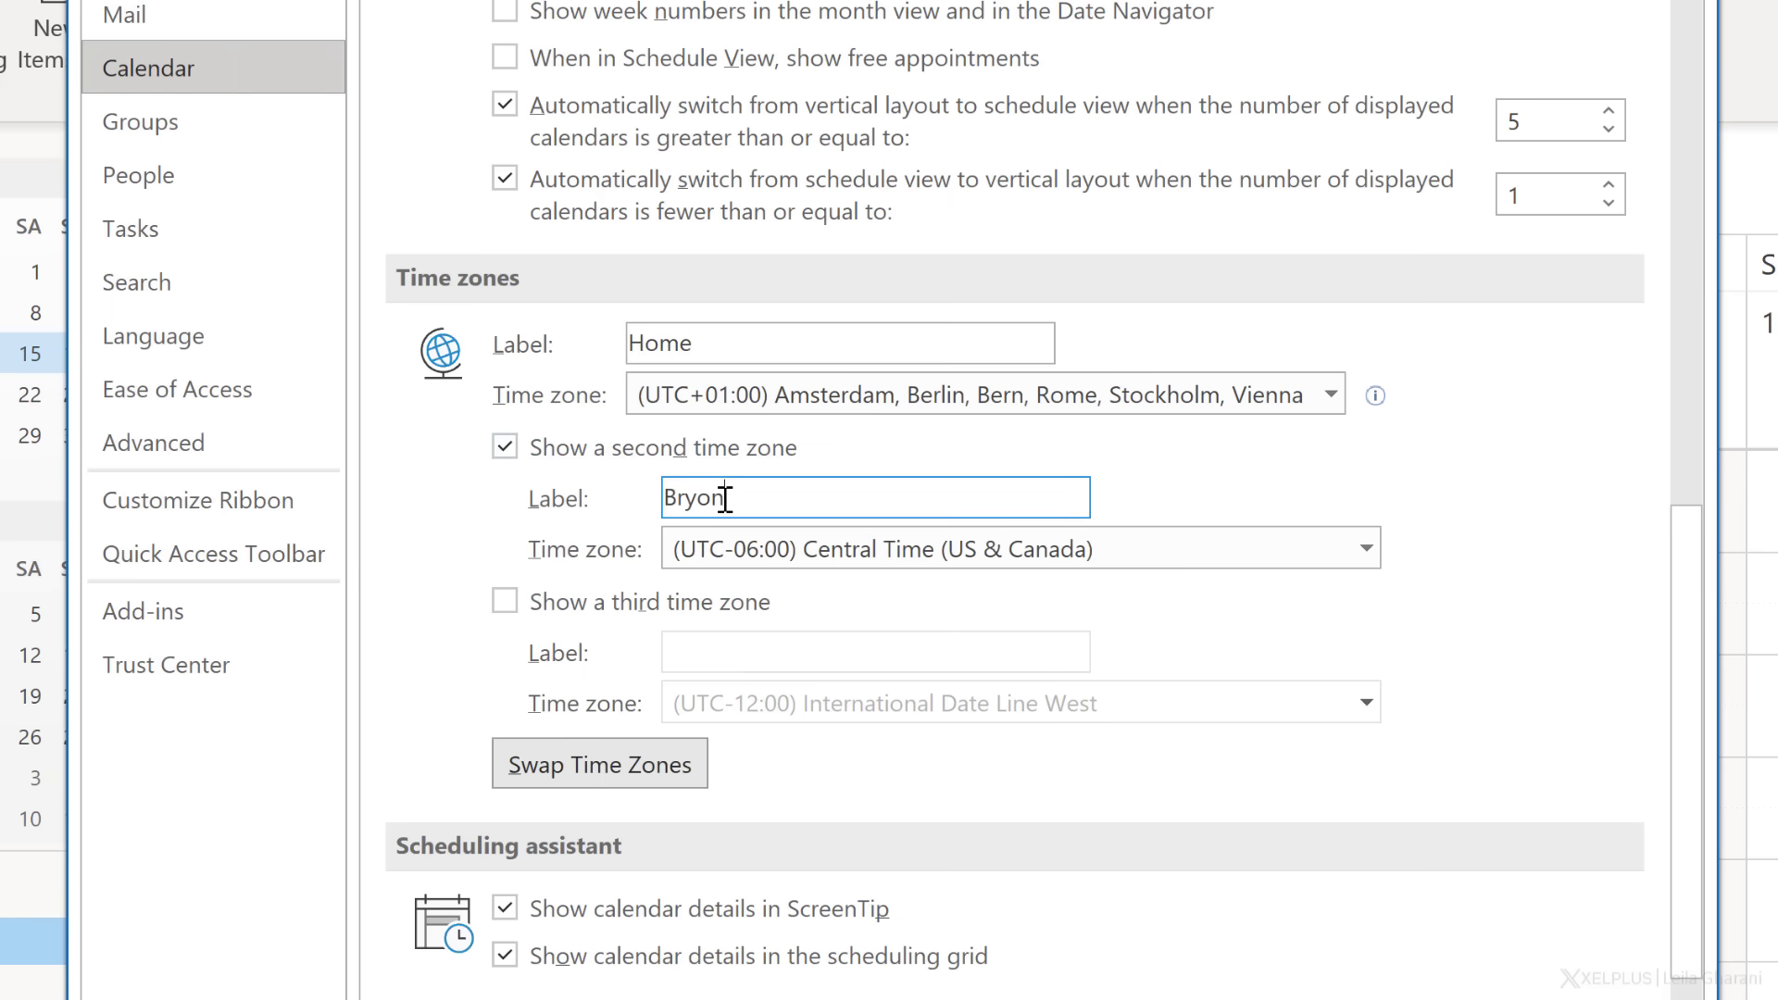
left_click(963, 559)
scroll(964, 463, "down", 3)
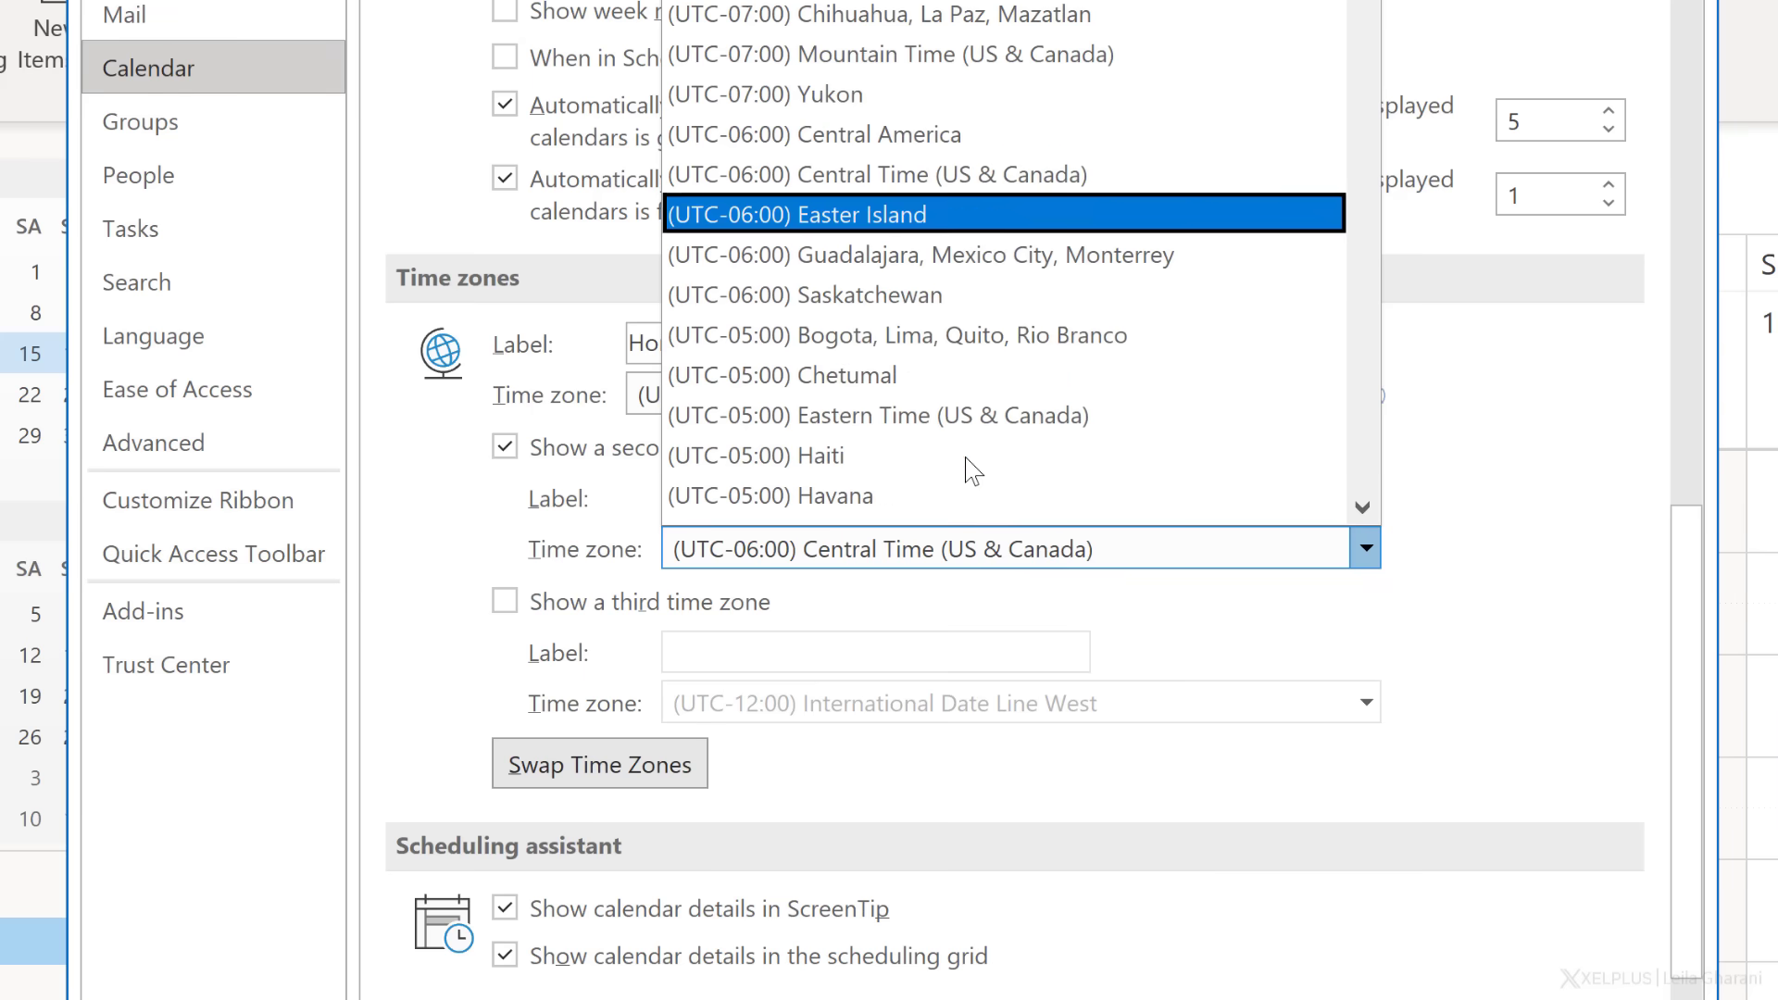
left_click(912, 306)
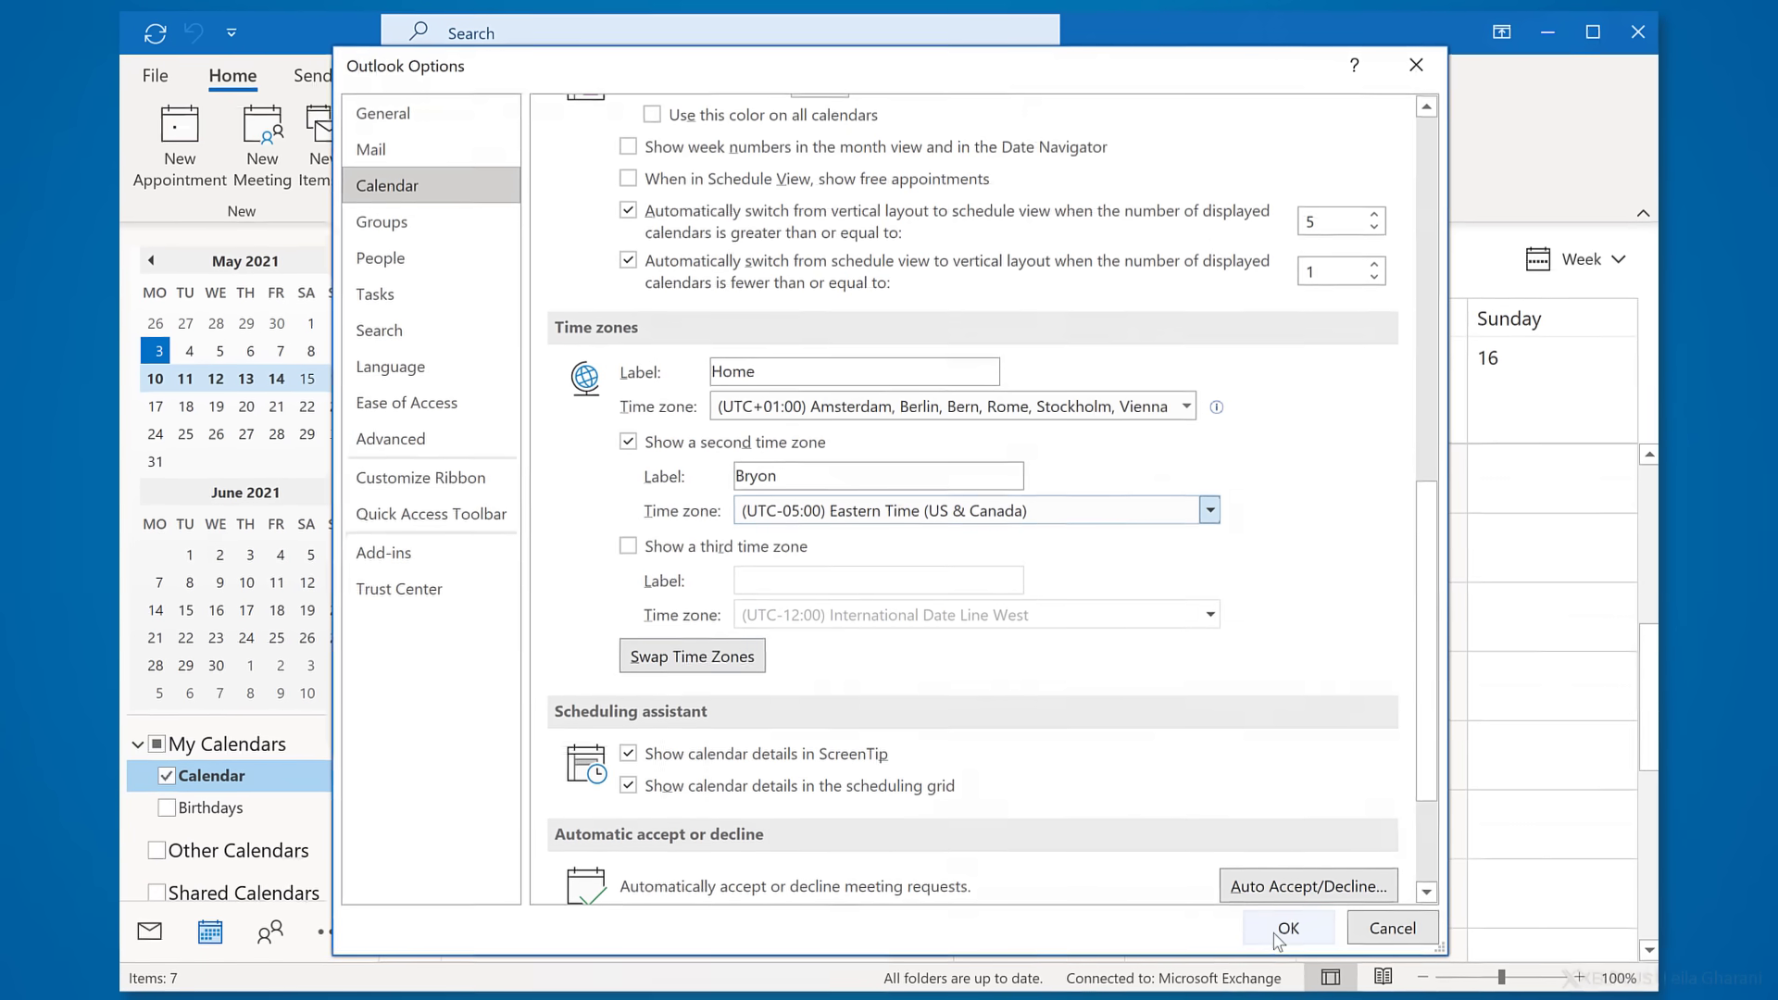
left_click(1350, 993)
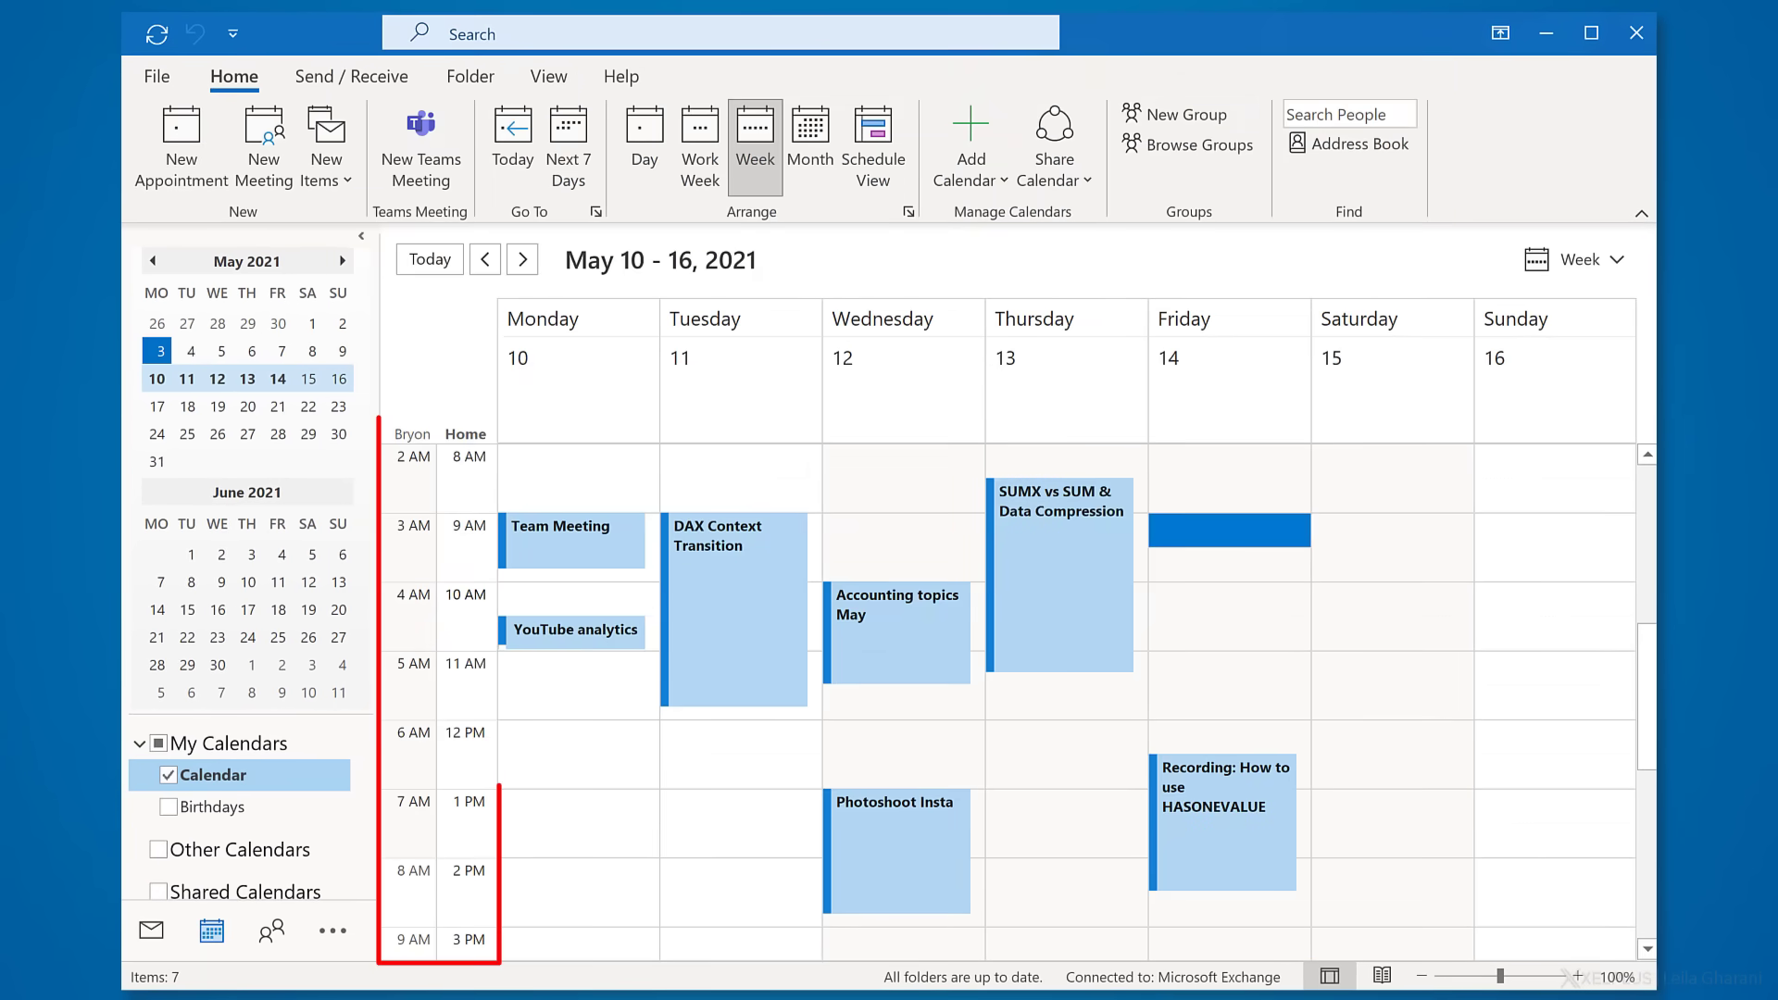
scroll(1019, 695, "down", 3)
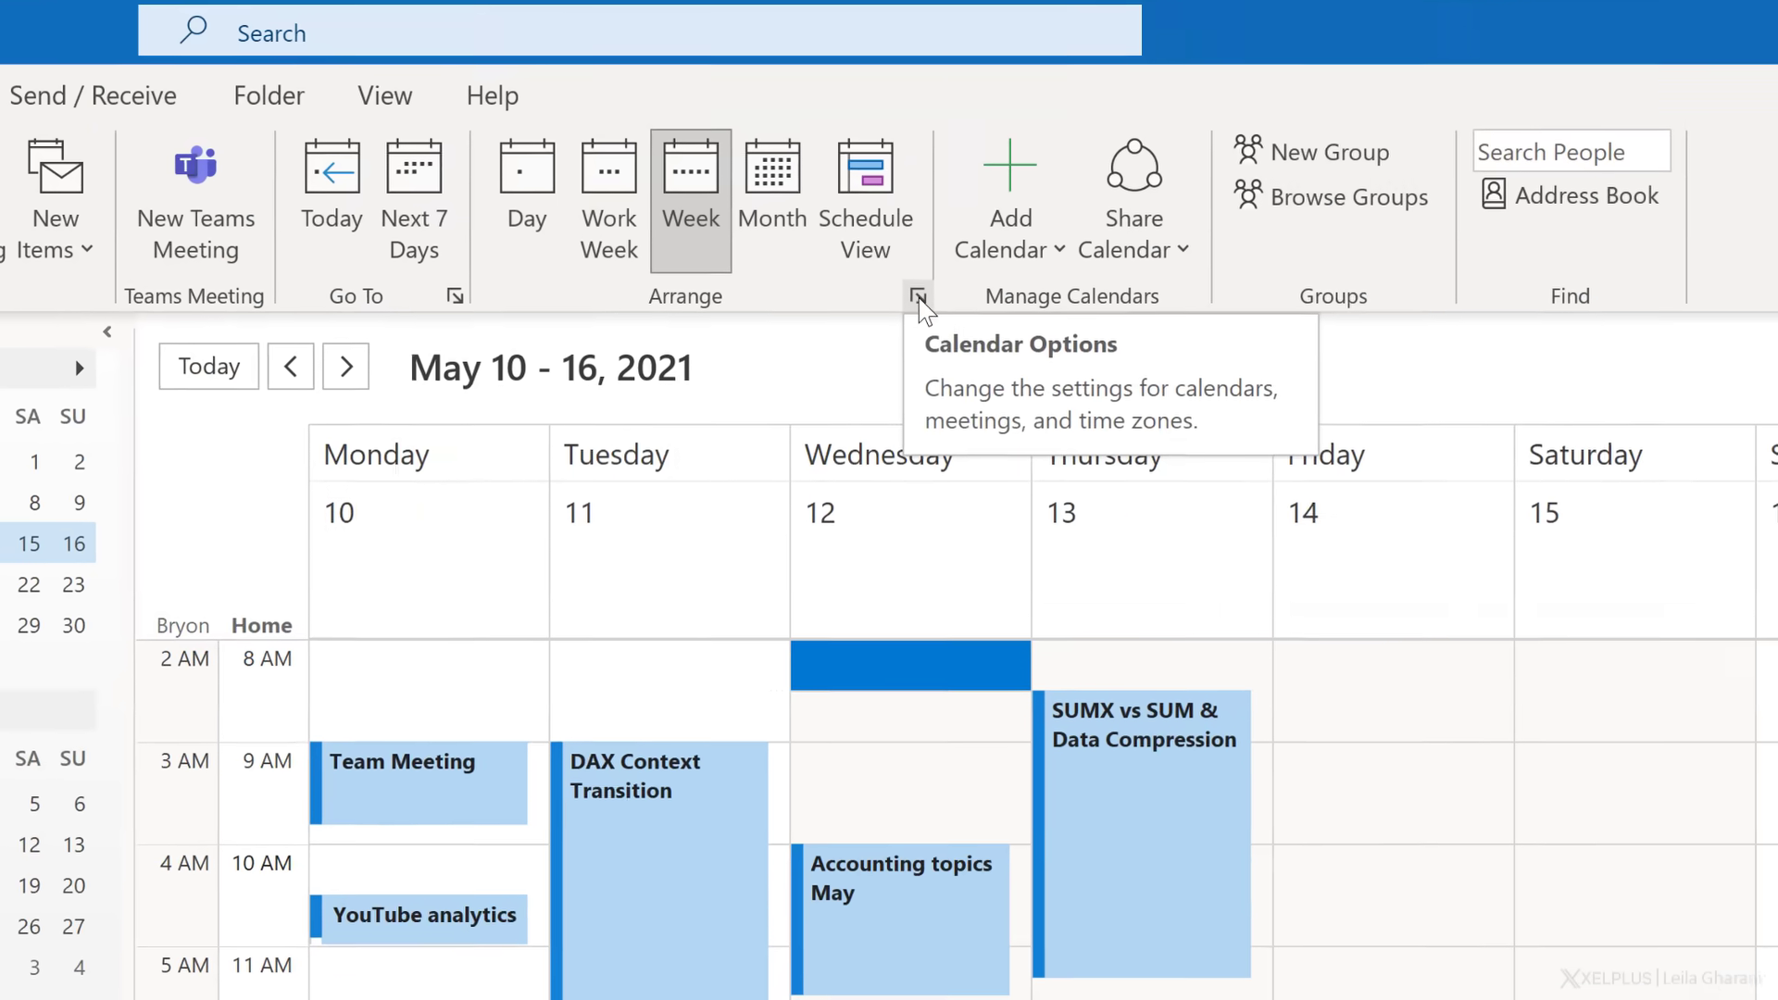
- Show week numbers and the Wien weather forecast on the calendar
left_click(918, 297)
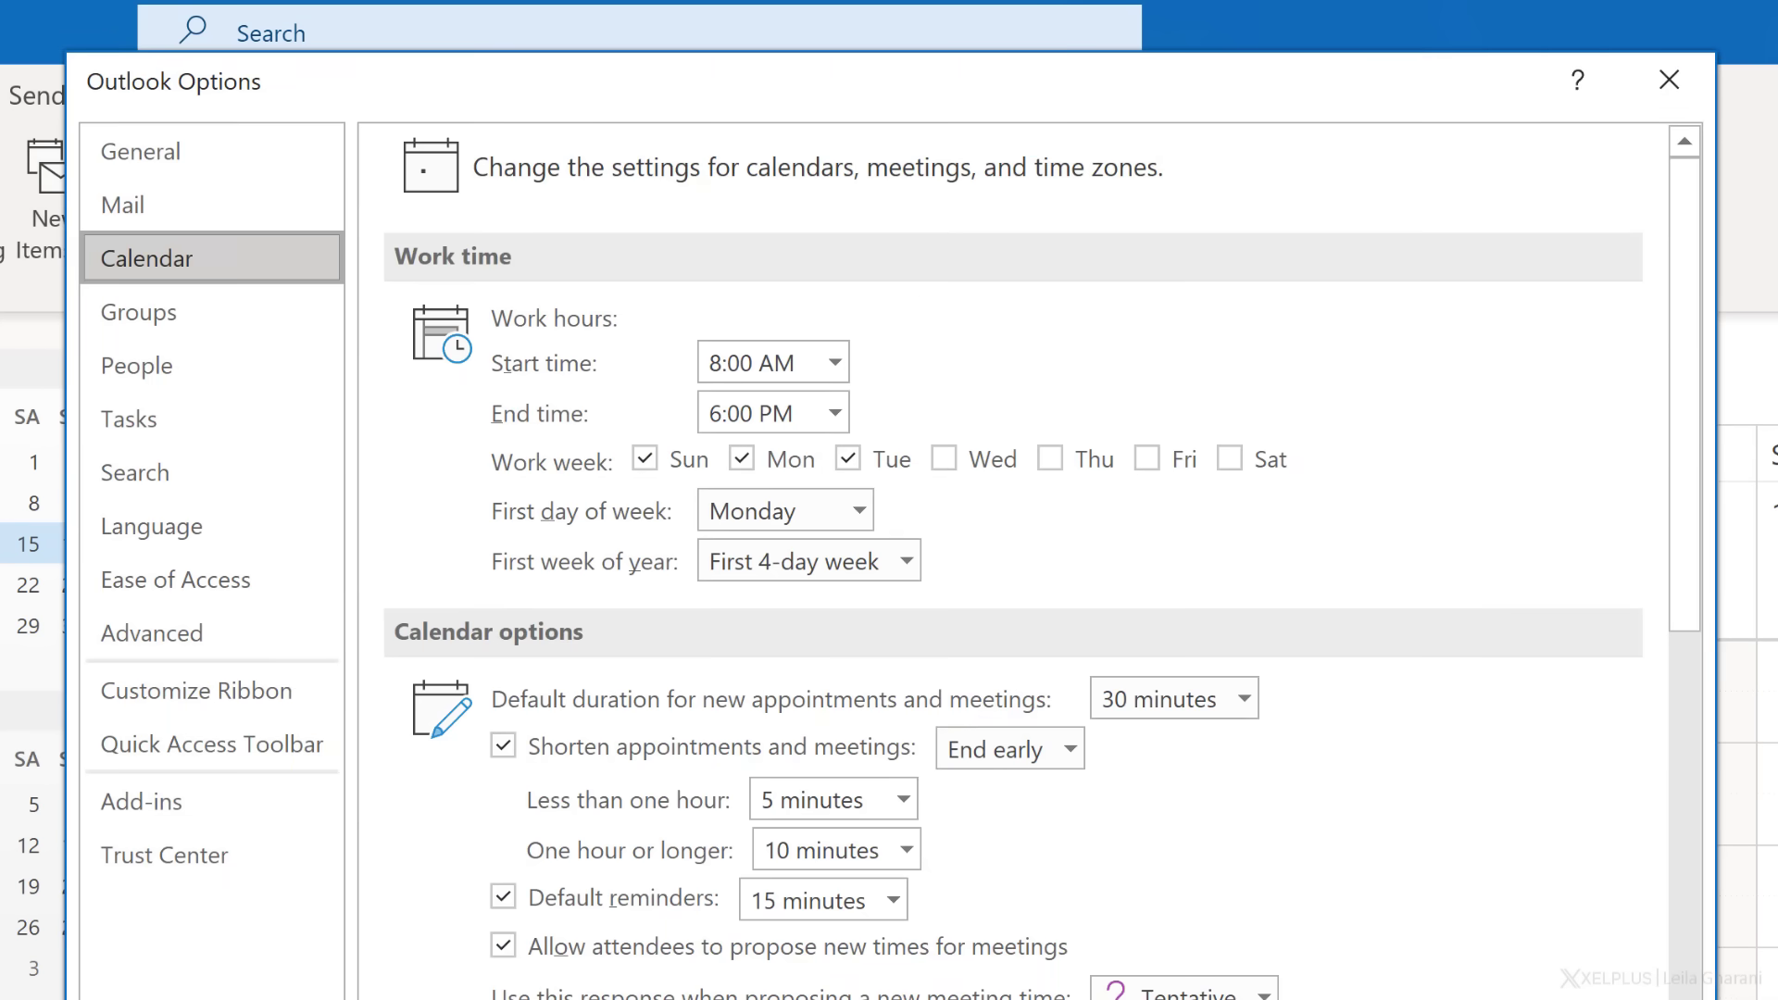
scroll(1014, 556, "down", 10)
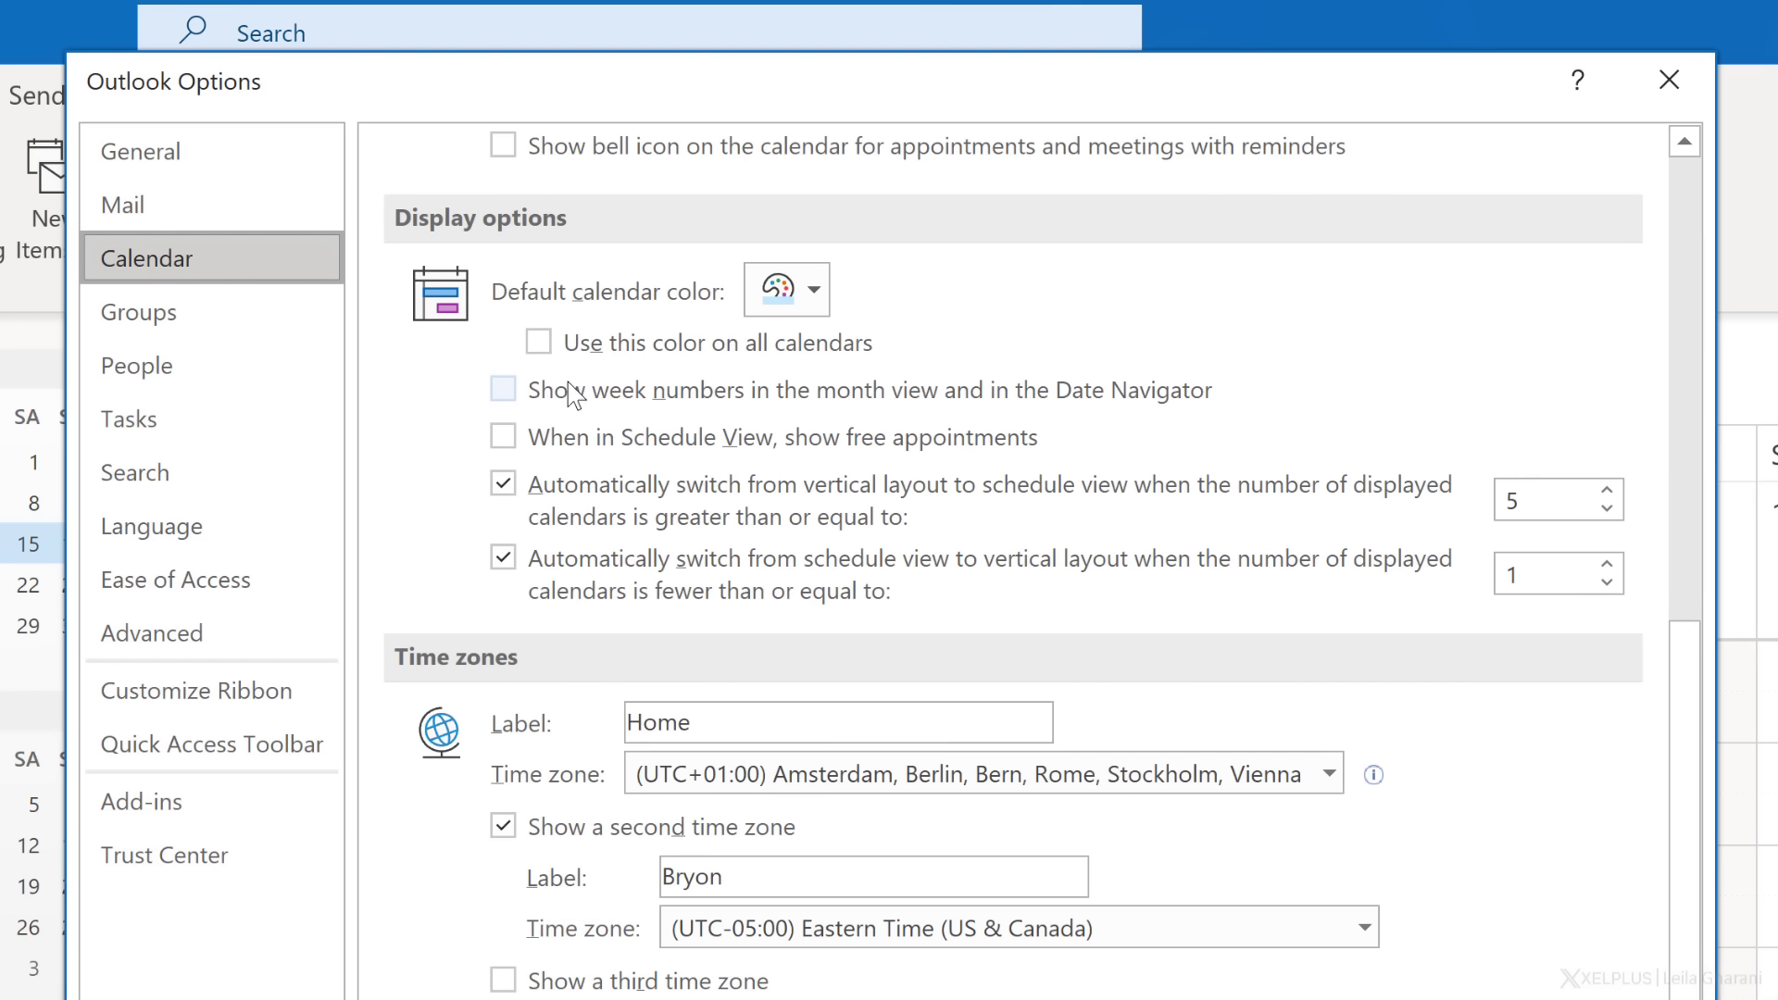
left_click(504, 390)
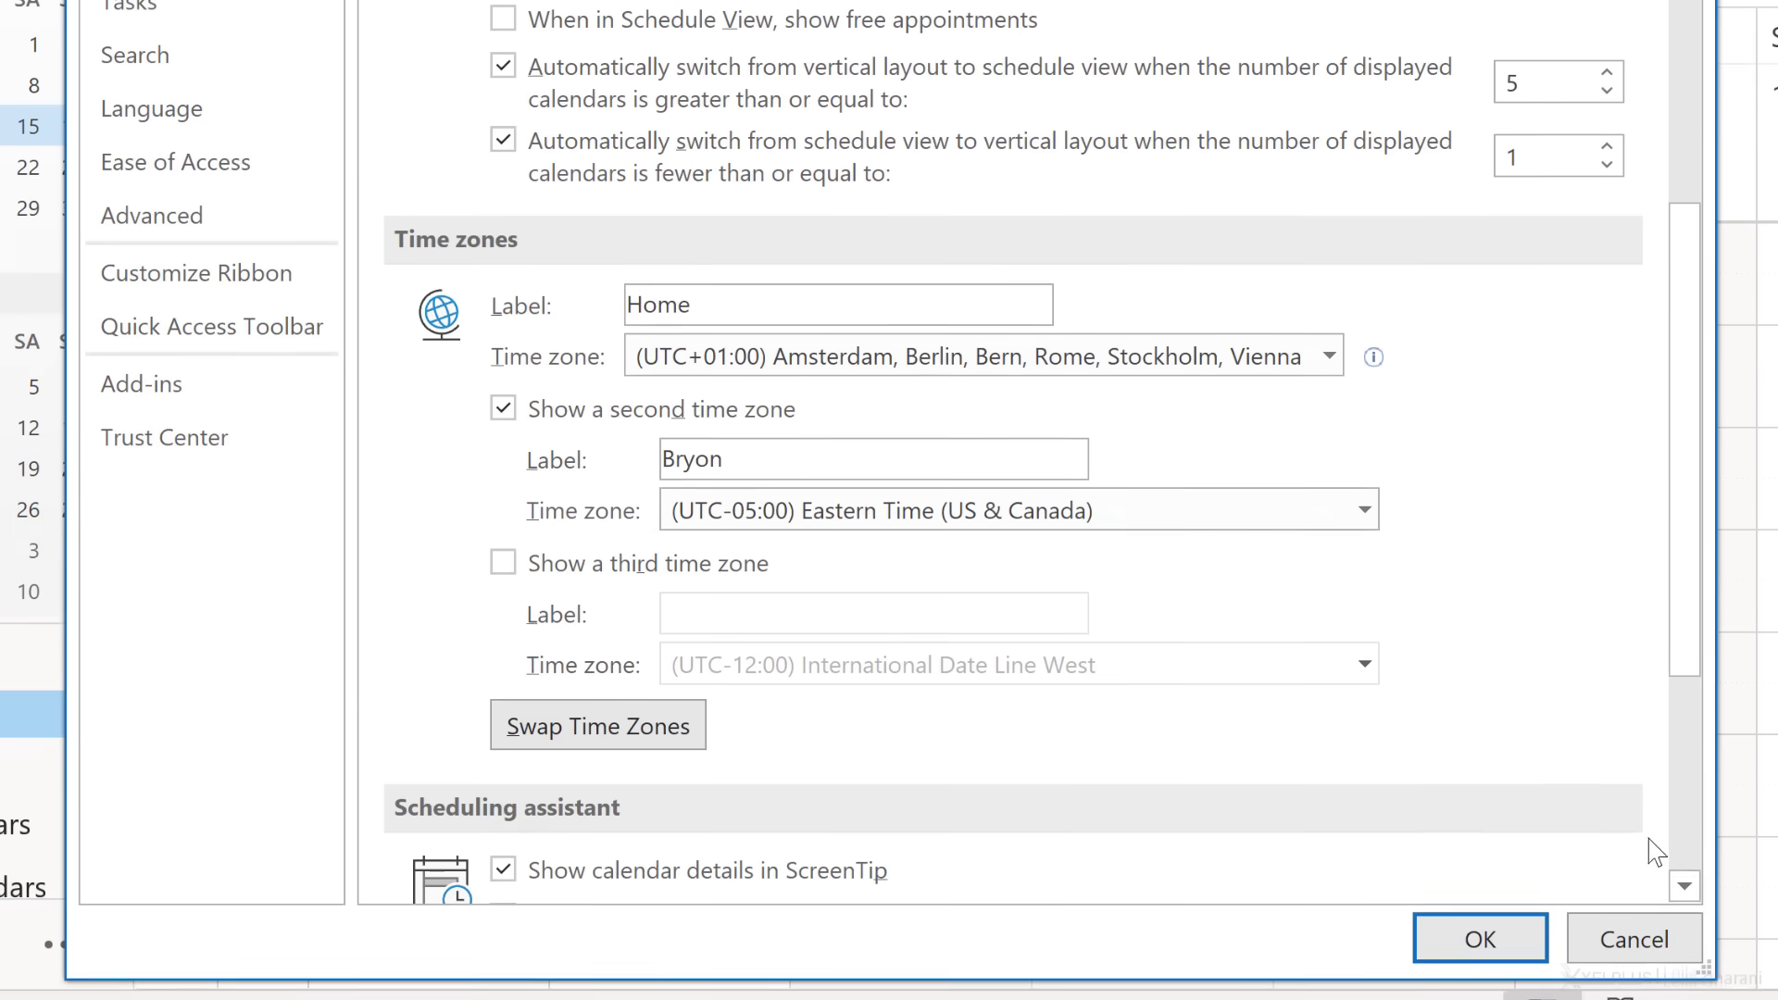
left_click(1687, 839)
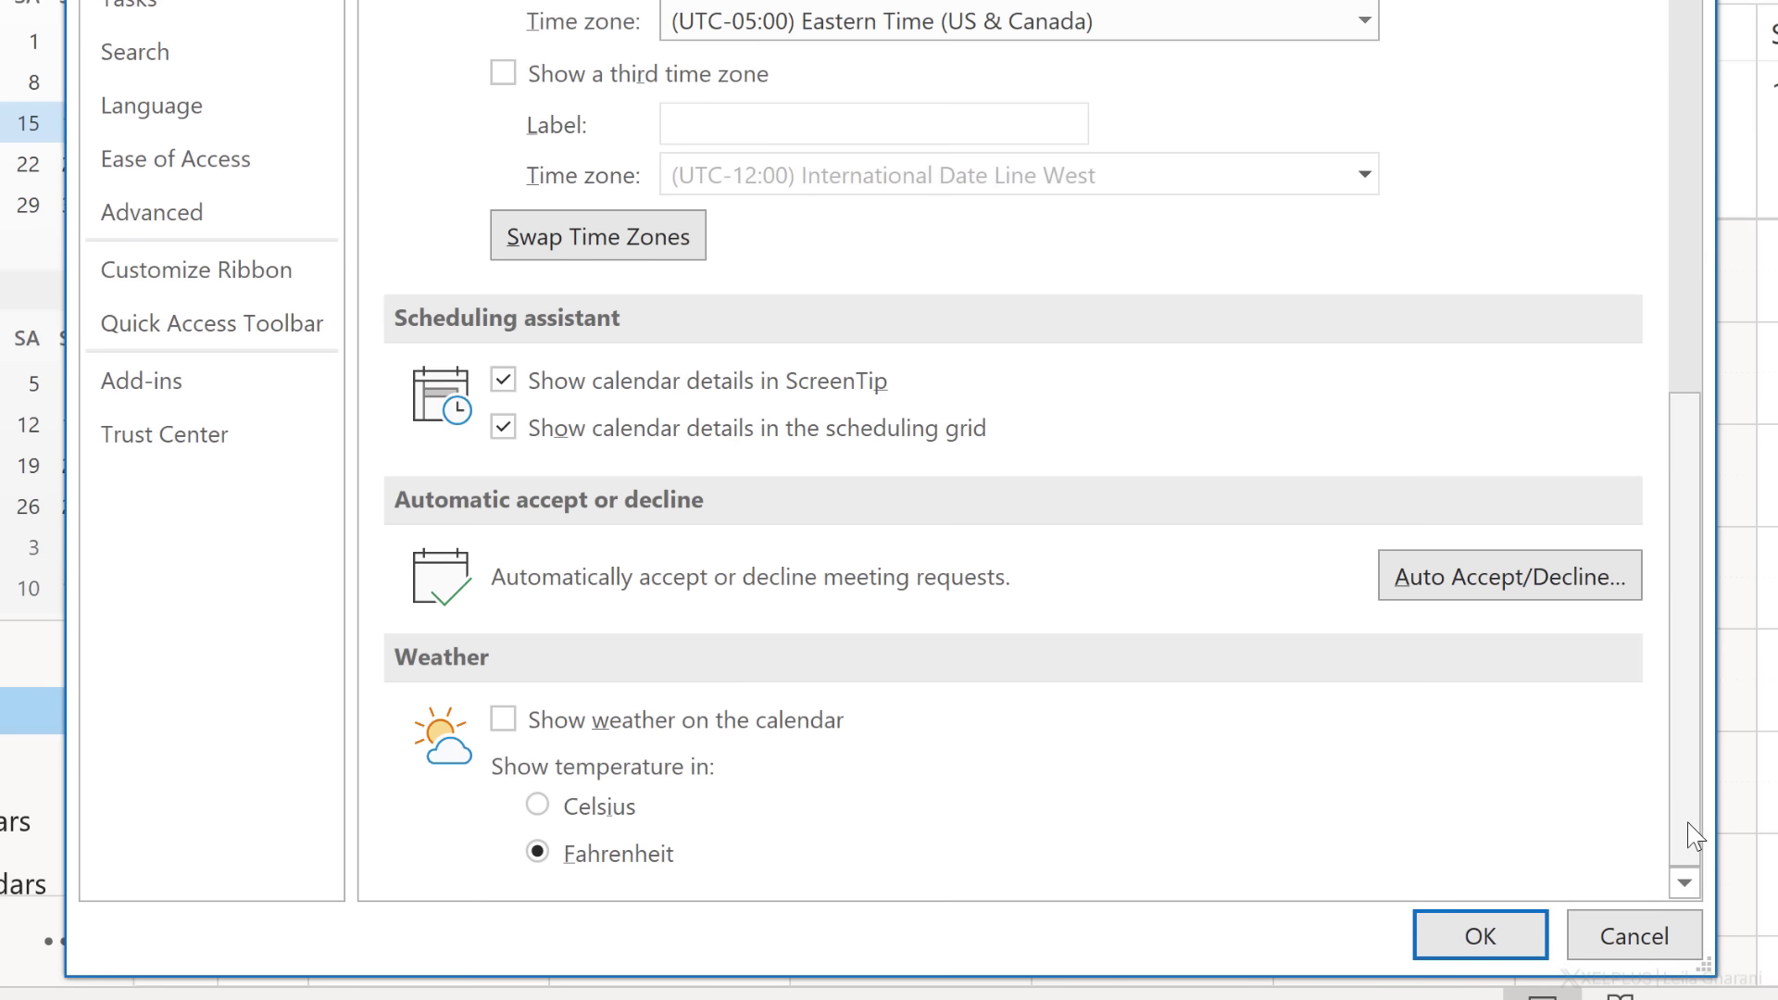
left_click(567, 731)
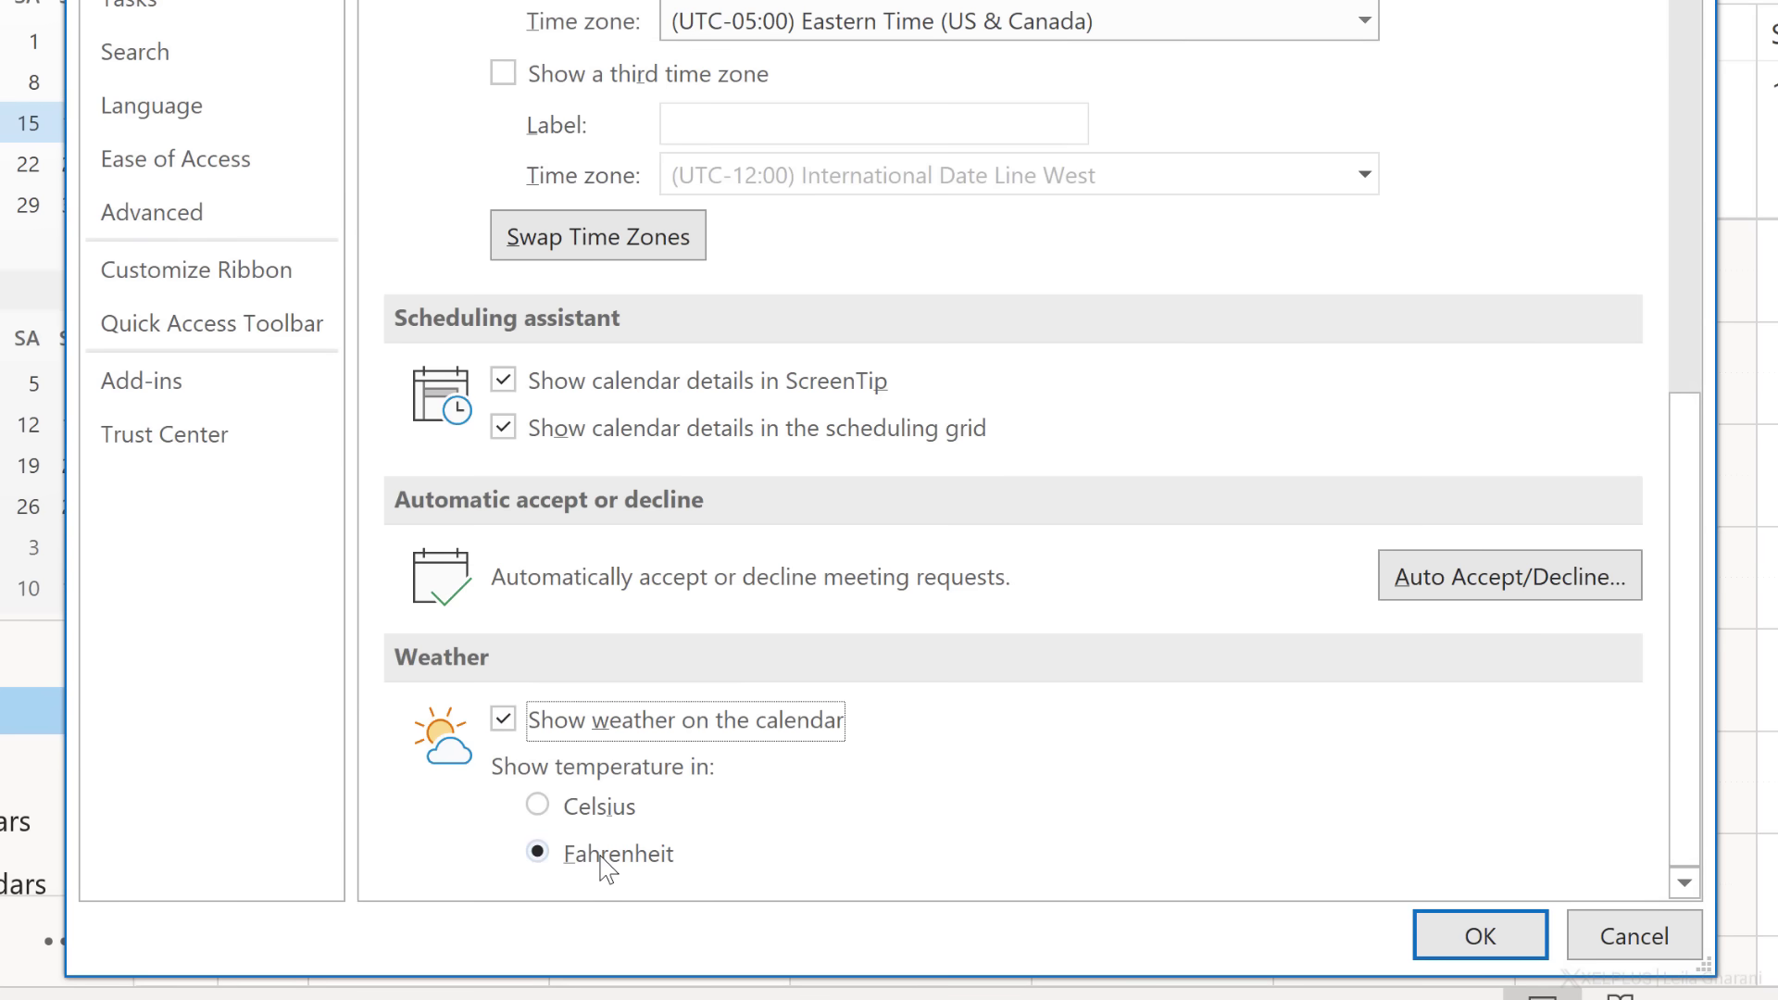
left_click(1477, 936)
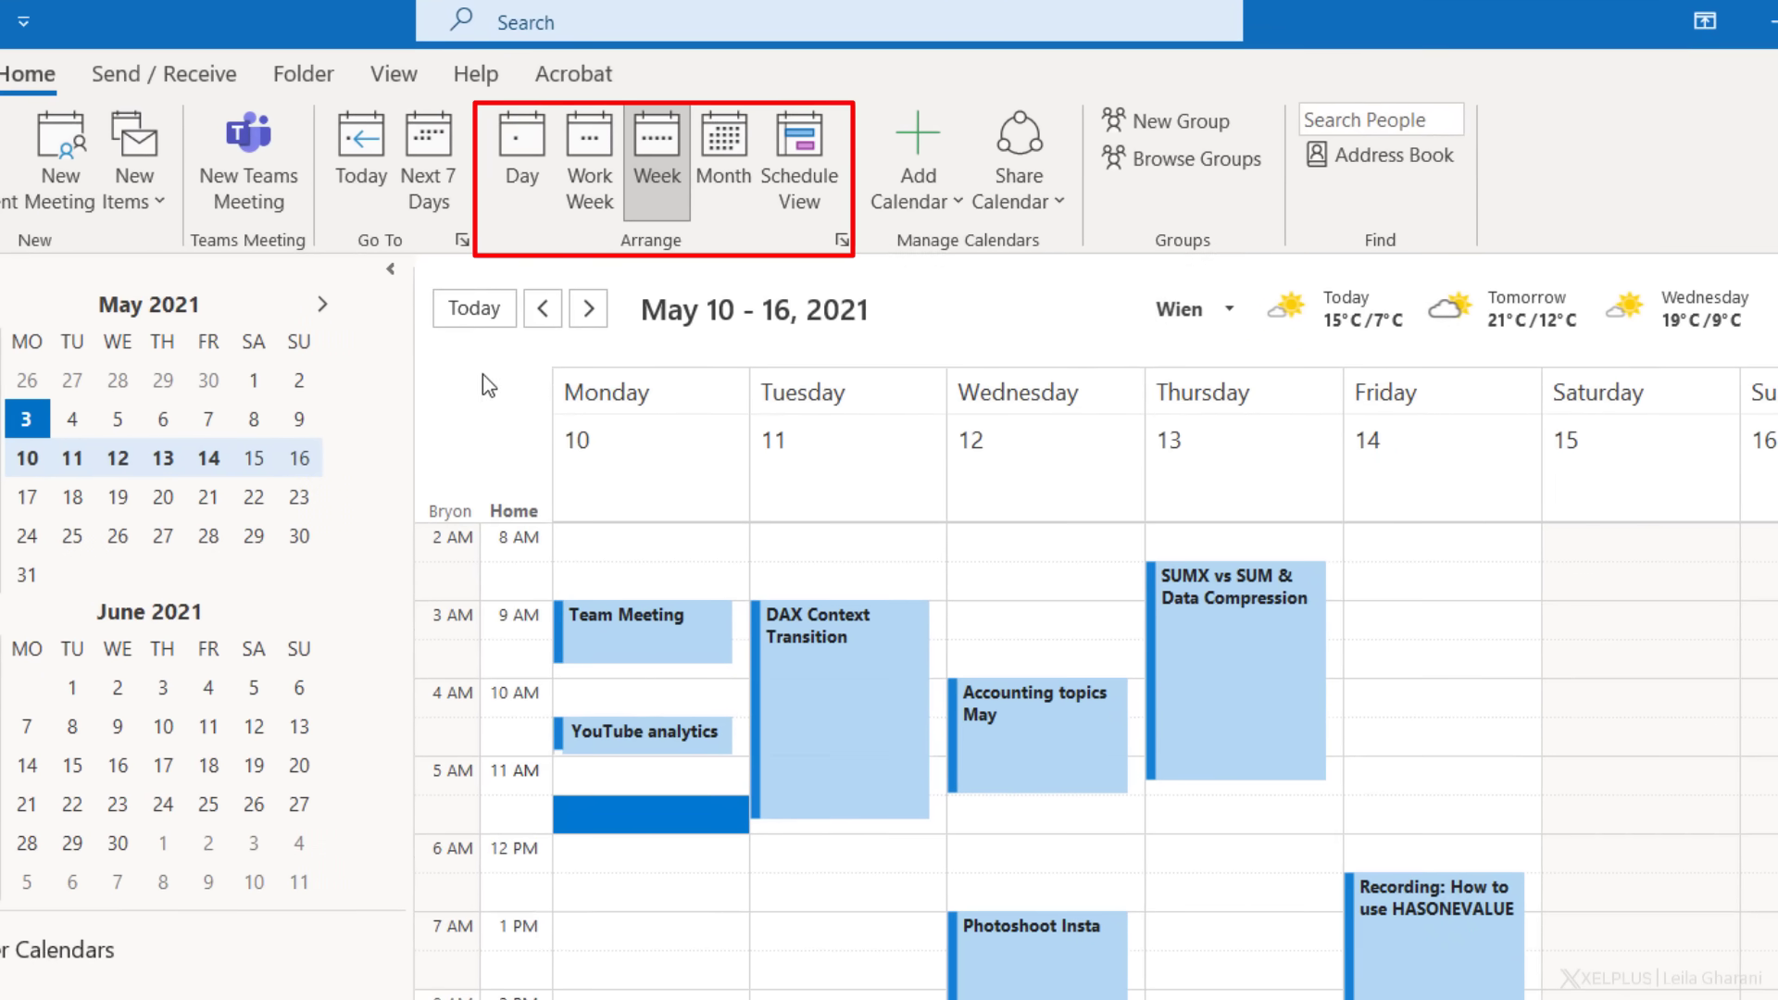
- Step through the Day, Work Week and Week views, ending on the May 2021 month view
left_click(521, 159)
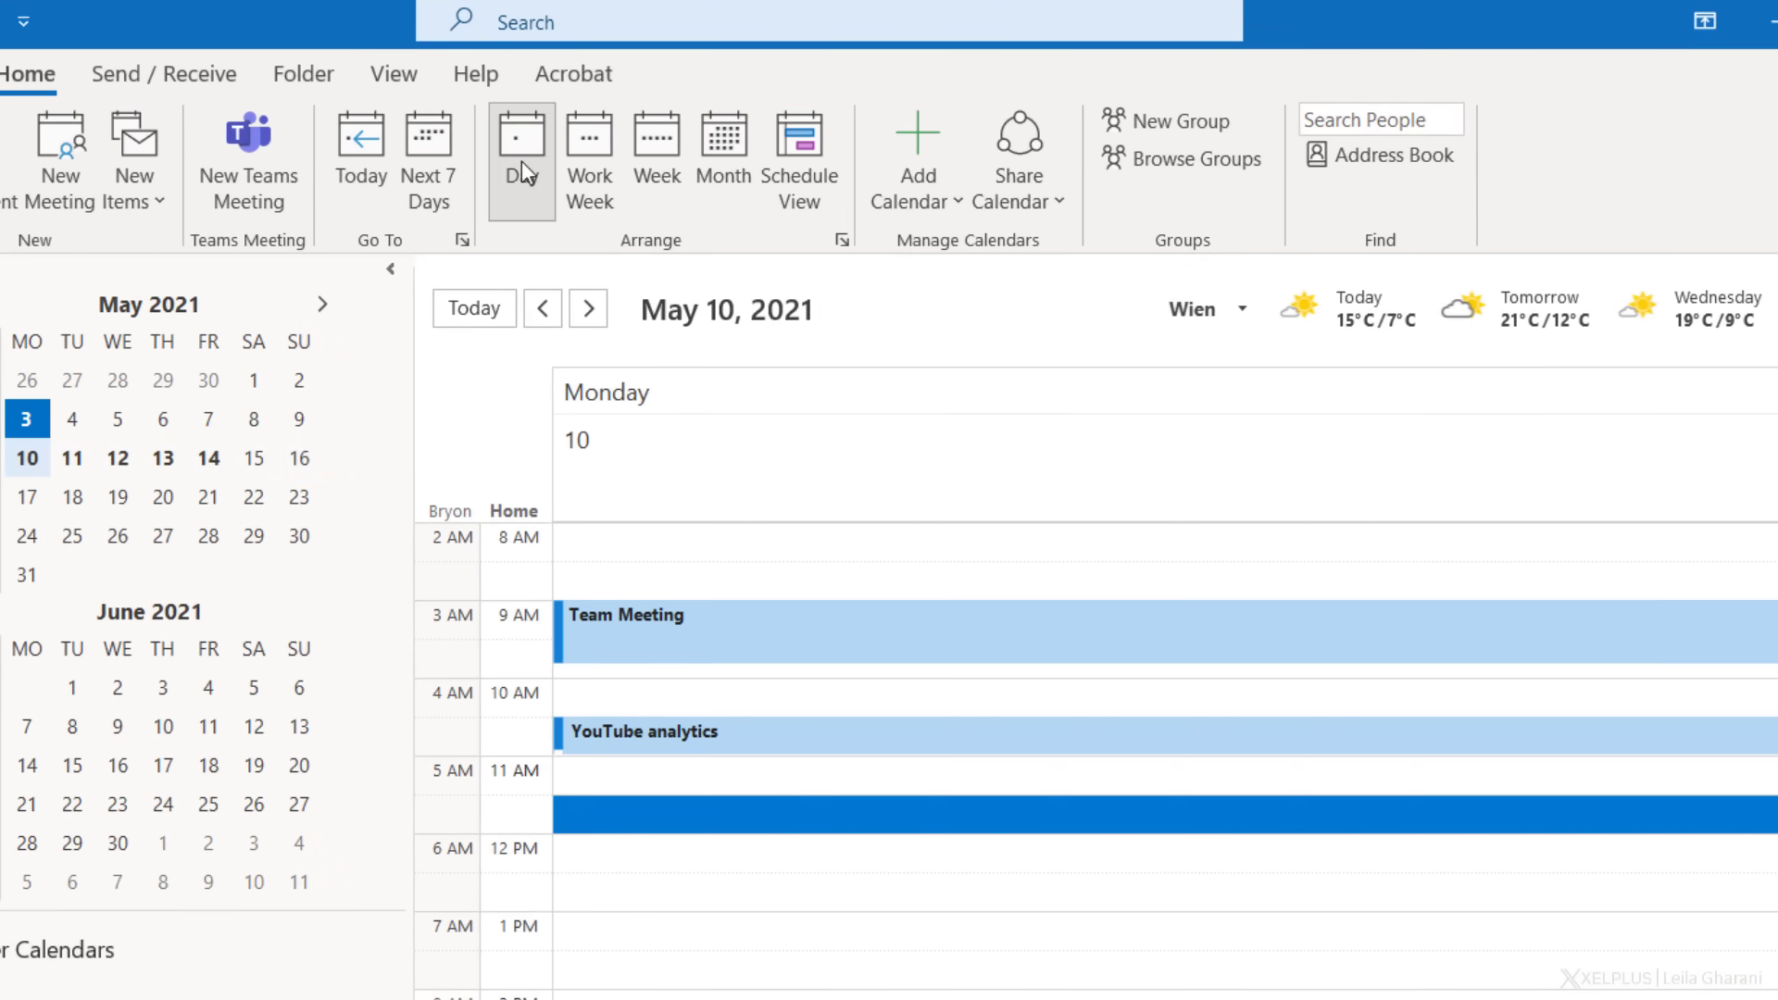
left_click(585, 146)
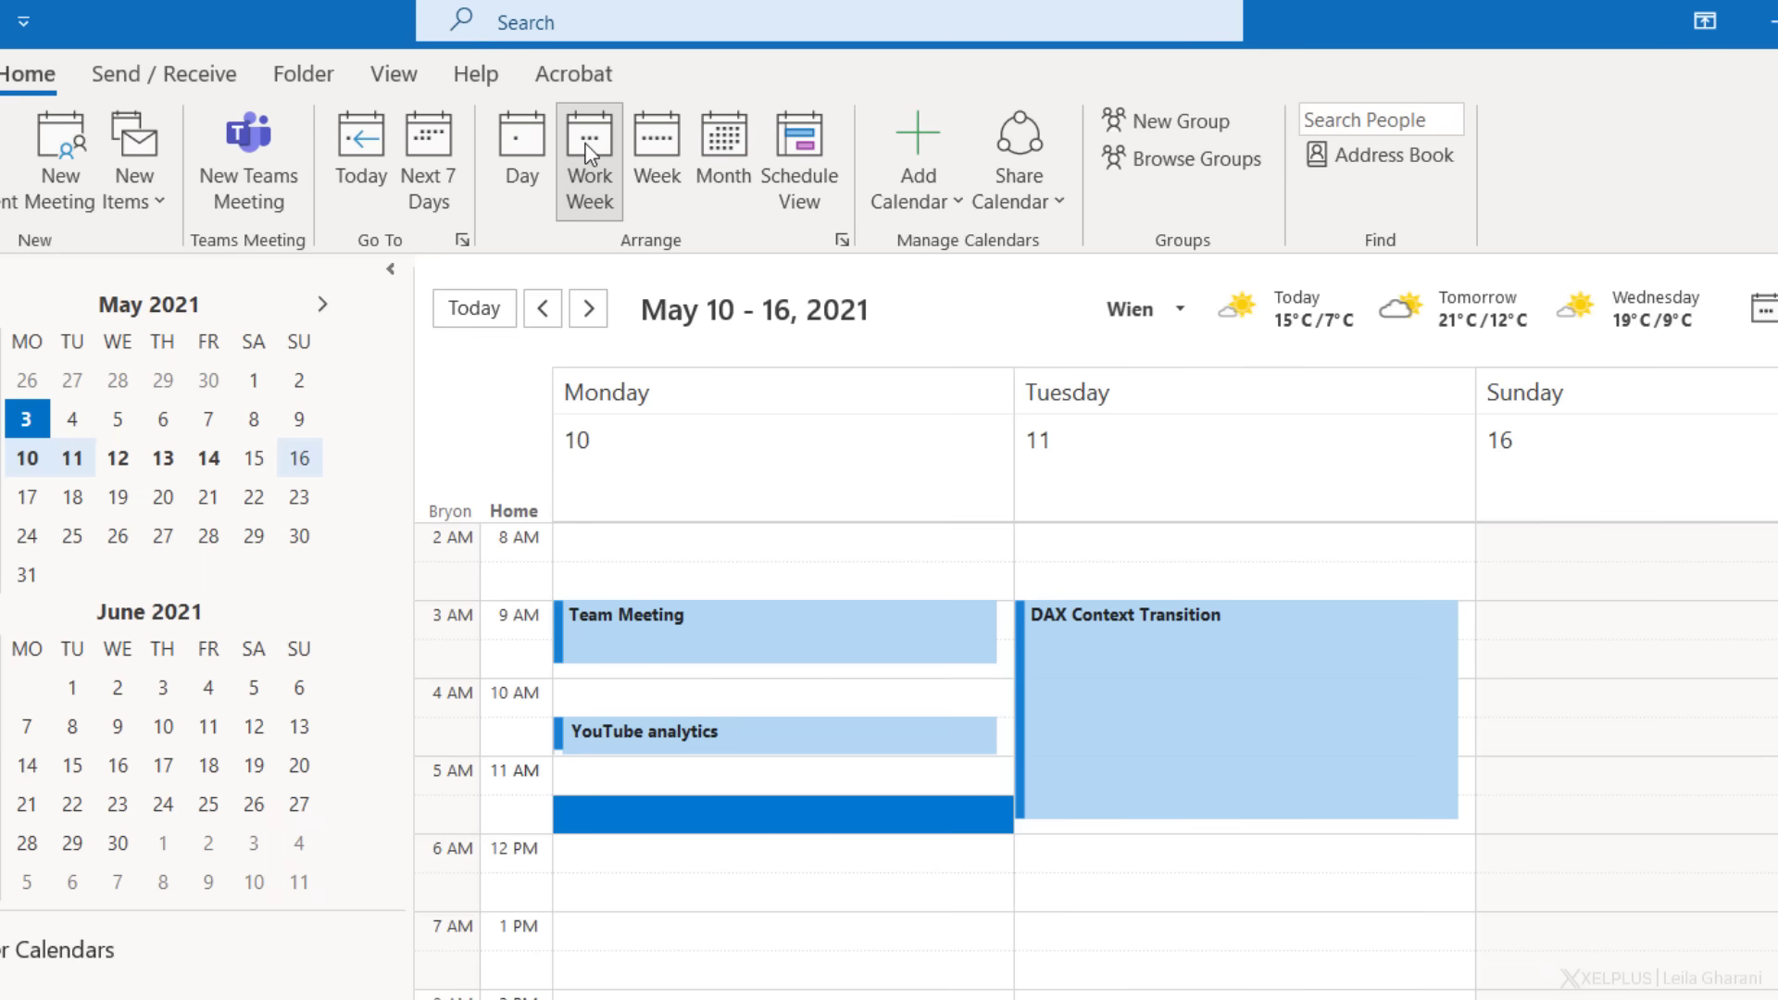
left_click(652, 148)
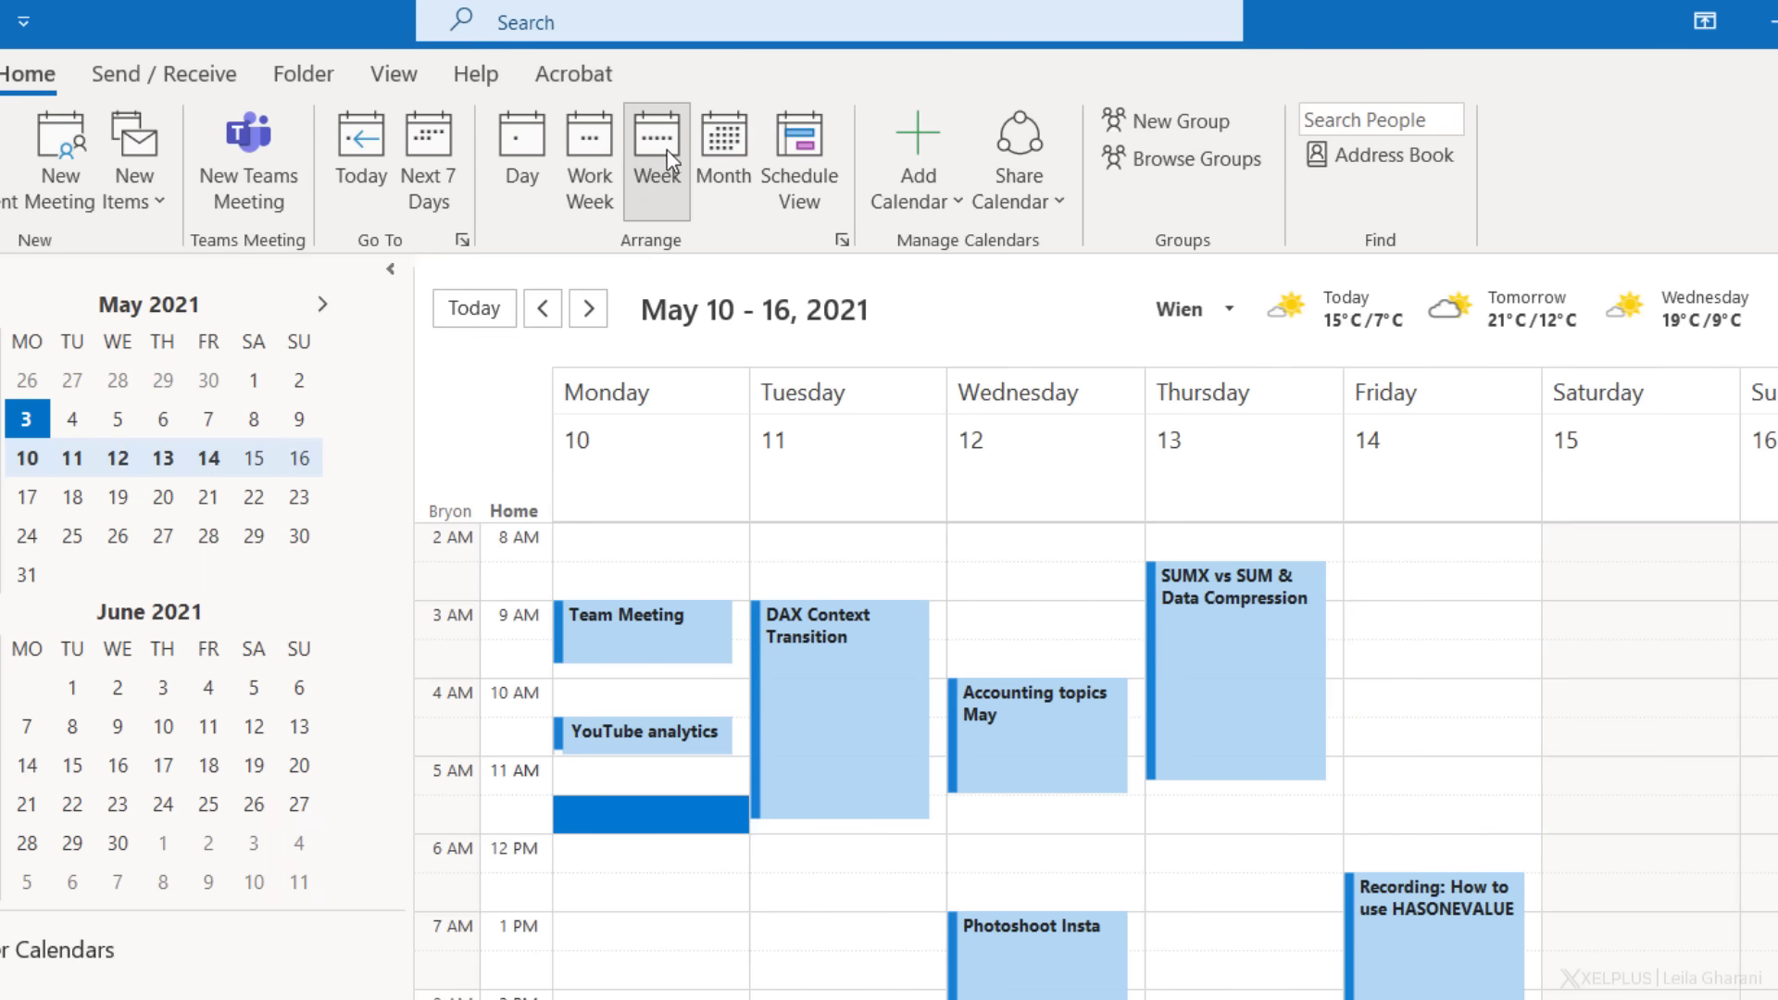
left_click(730, 147)
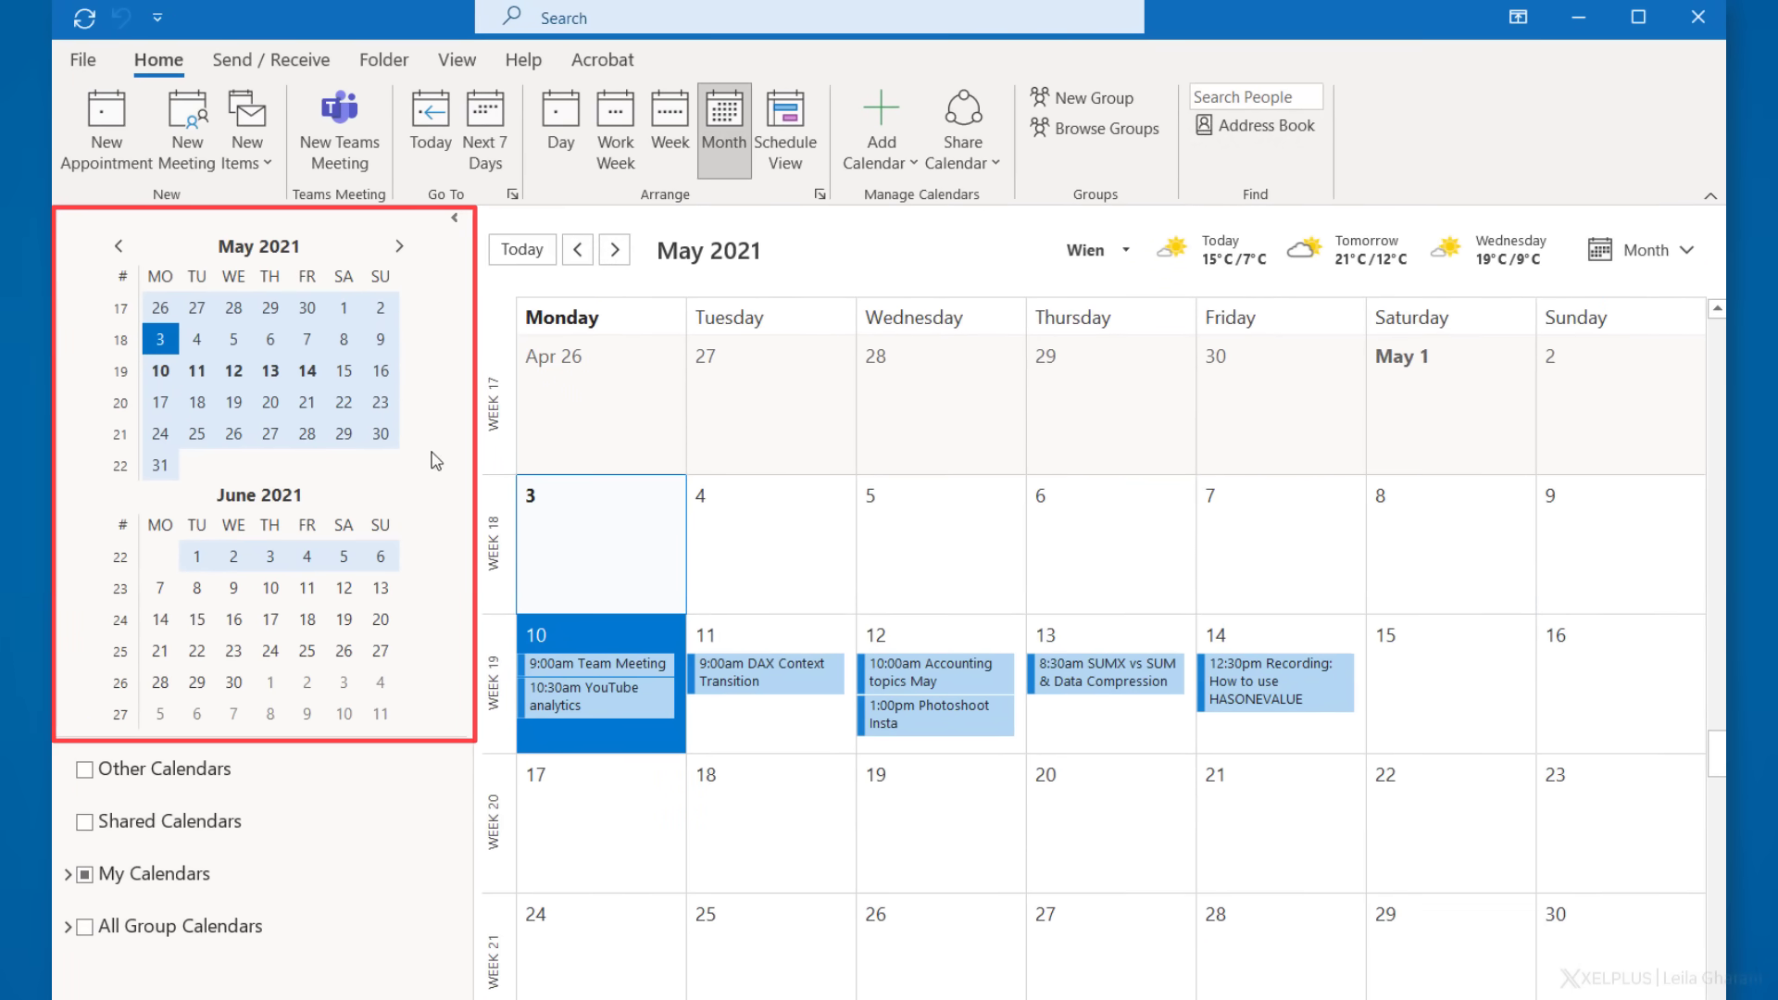
- Widen the date navigator and select weeks 22–24 (May 31–June 20, 2021) by week number
left_click_drag(299, 738, 290, 945)
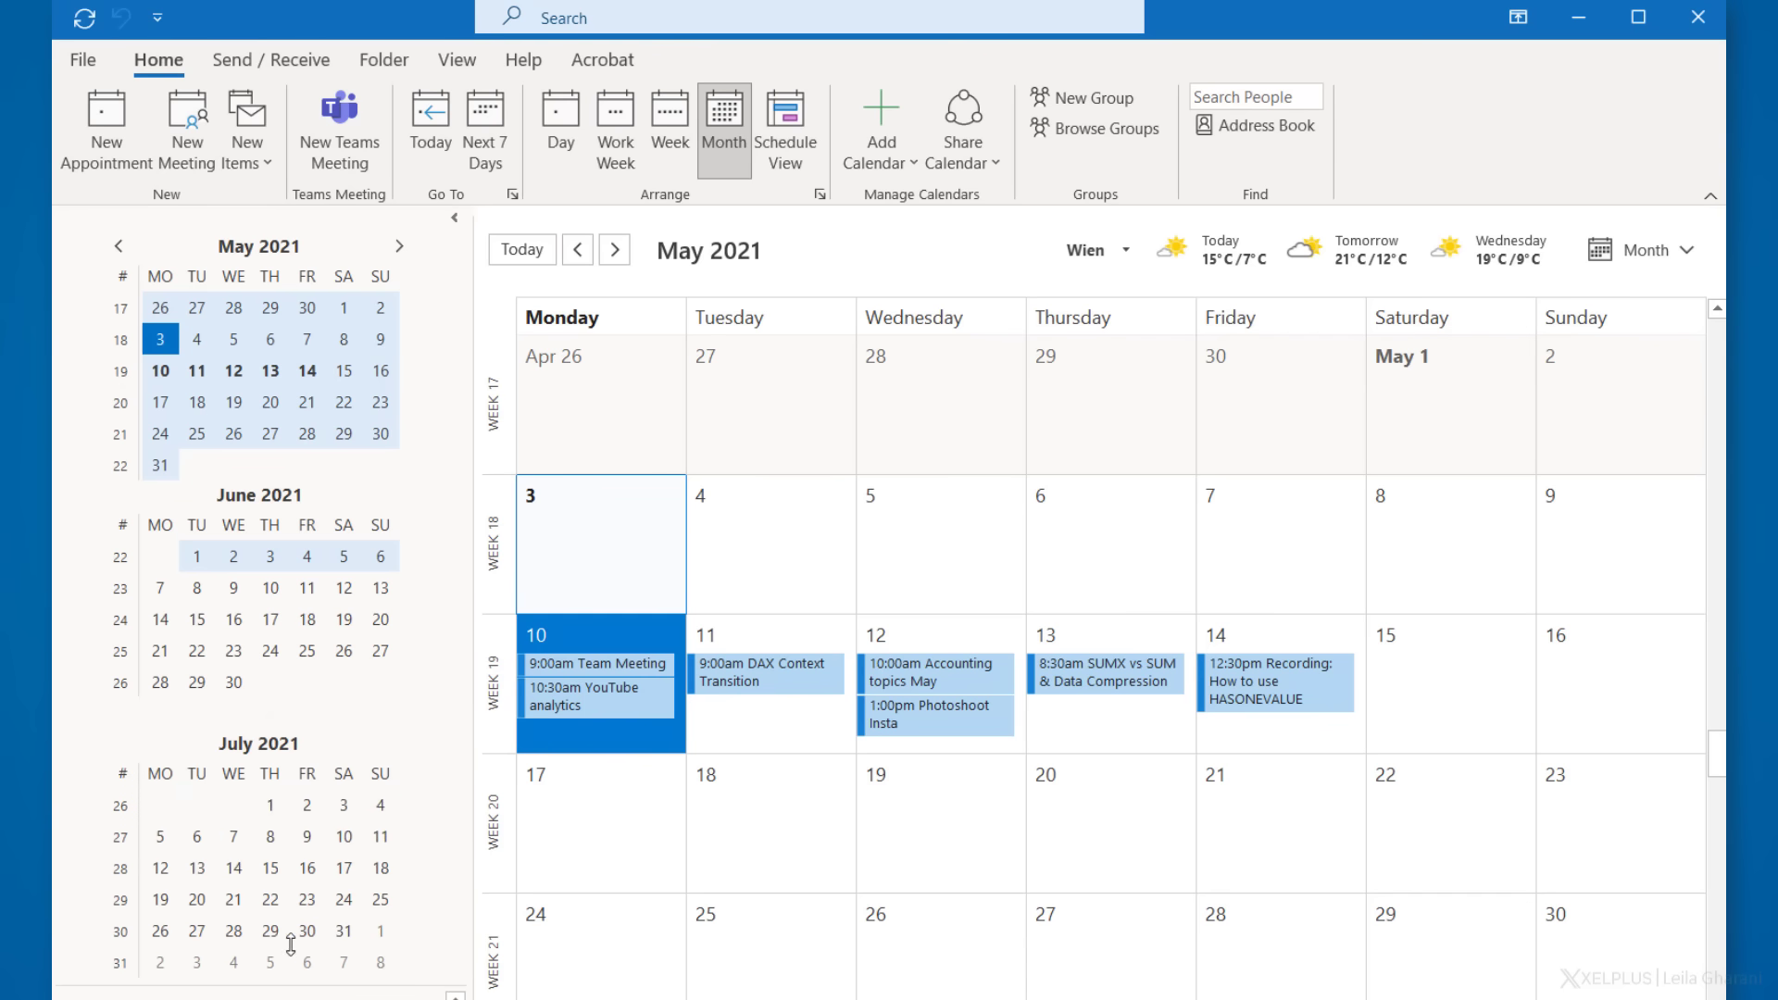
left_click_drag(768, 710, 768, 709)
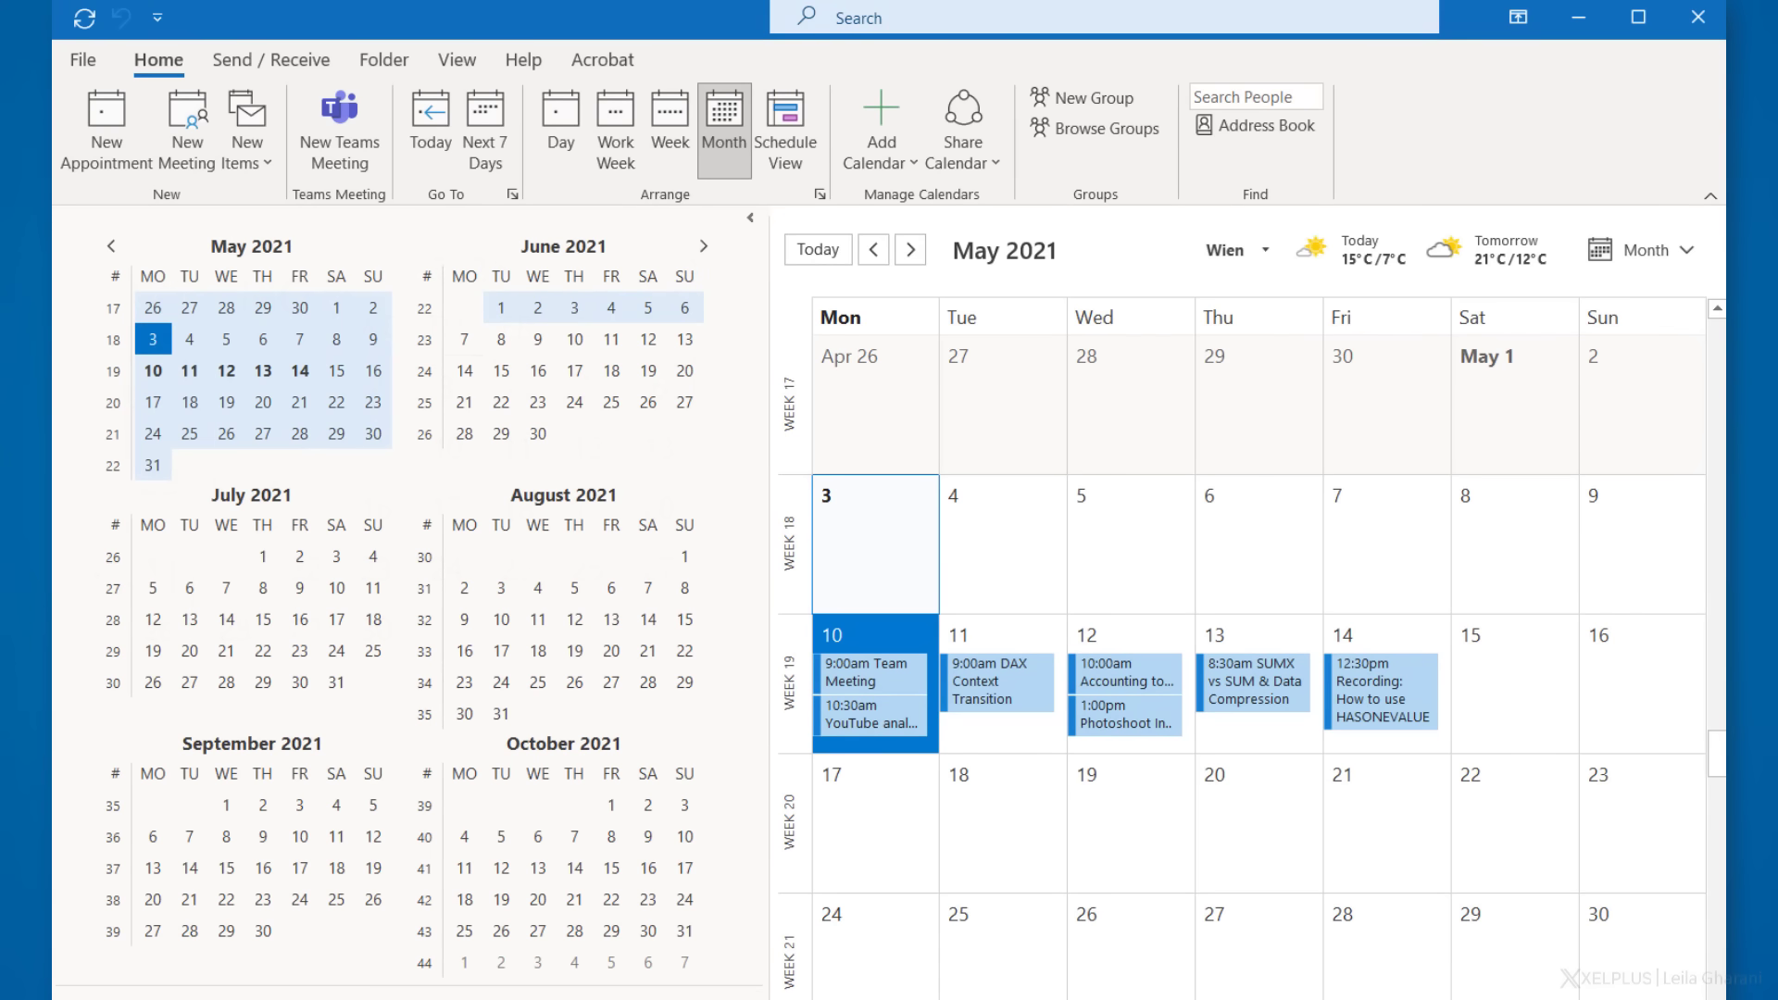
left_click(416, 313)
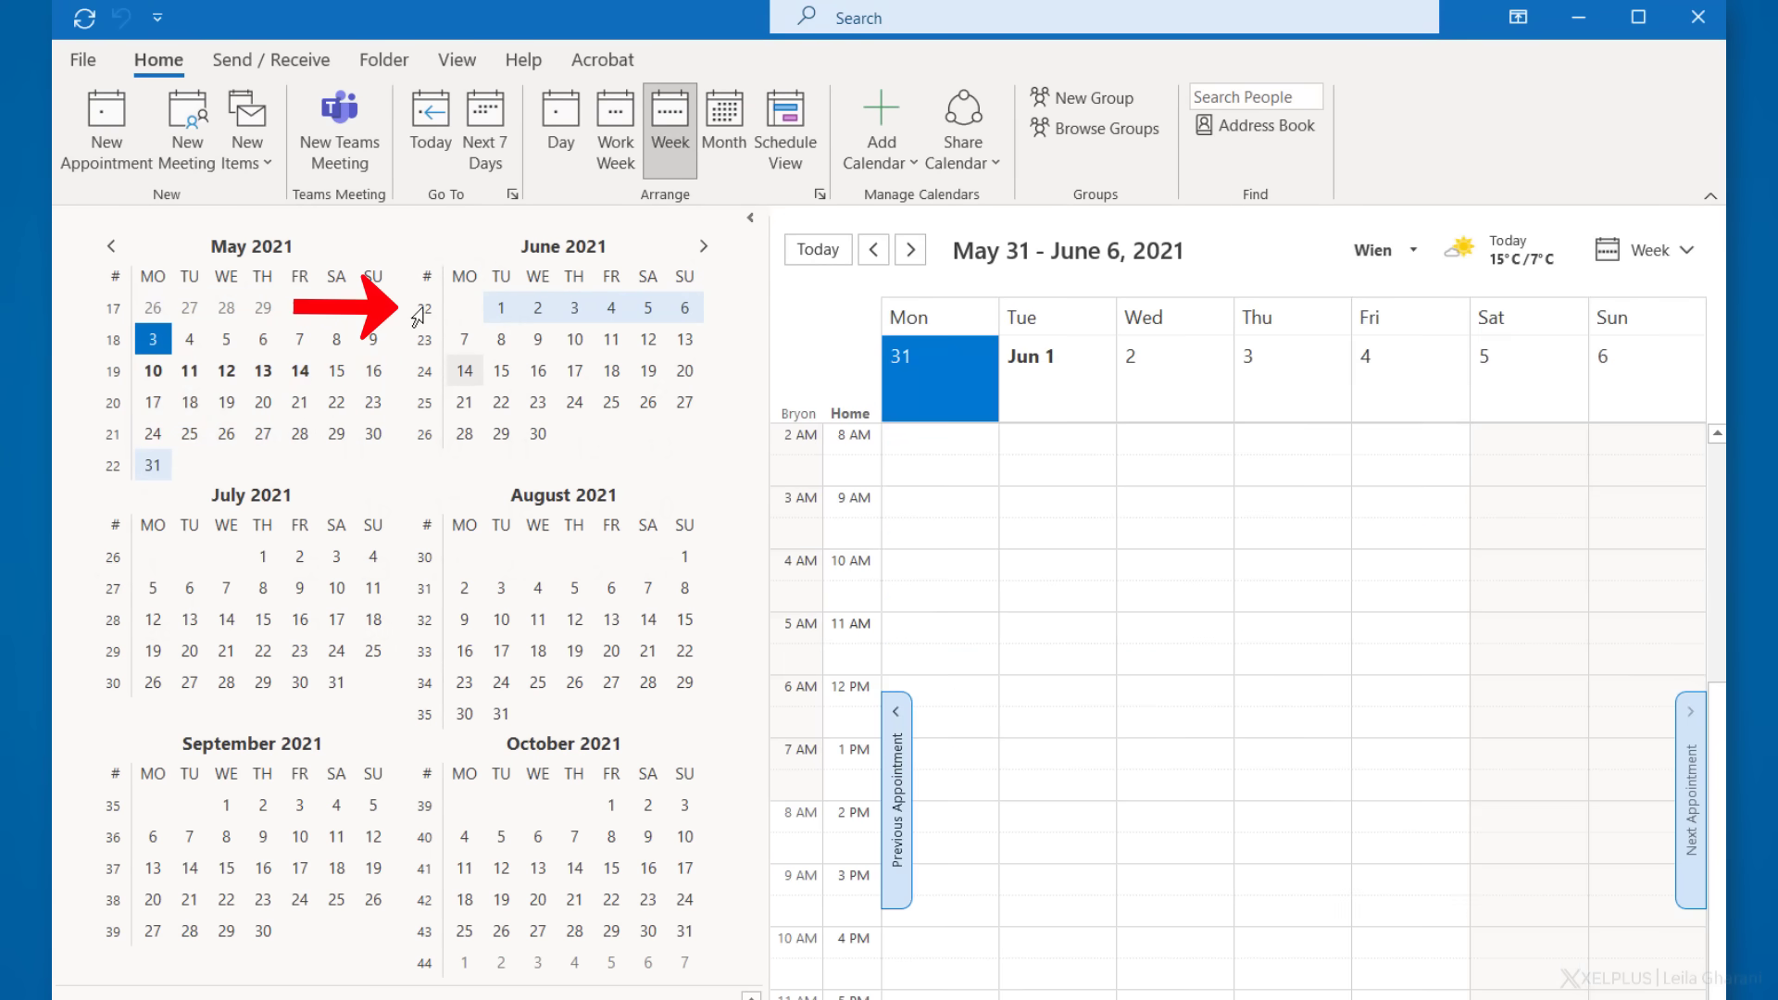
left_click_drag(416, 315, 421, 373)
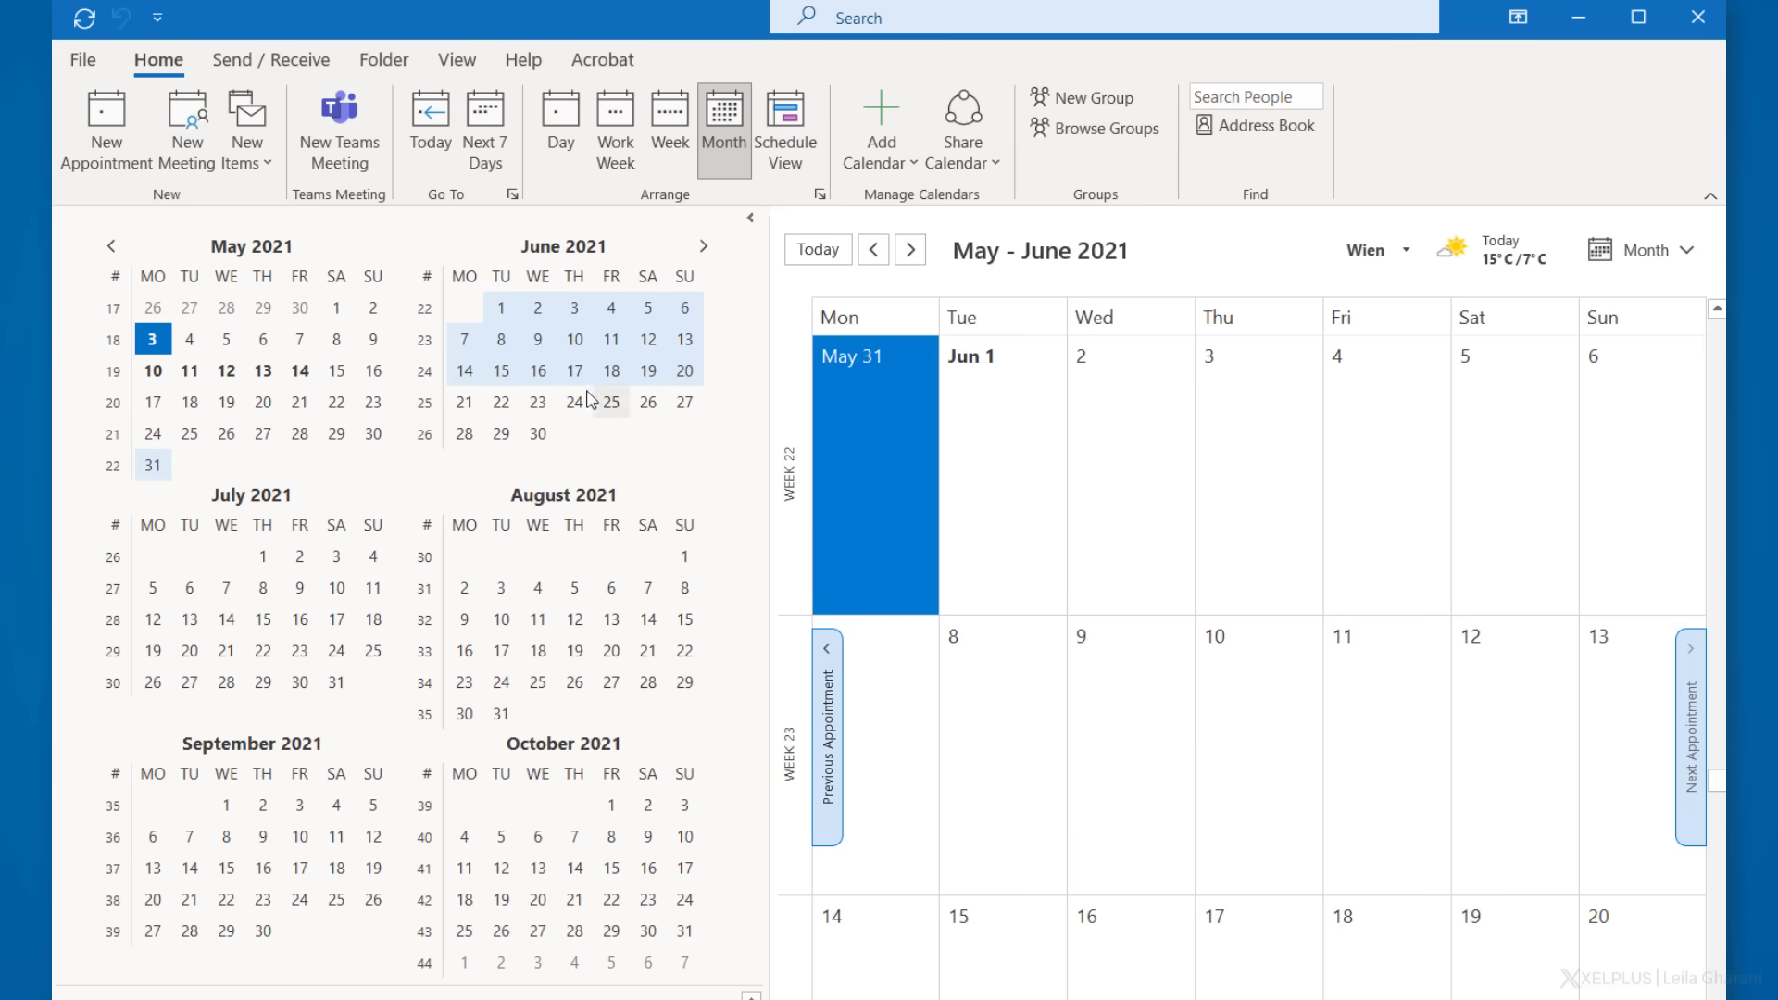
- Show June 9 alone, then Ctrl-add June 16, 23 and 25 as extra day columns
left_click(538, 340)
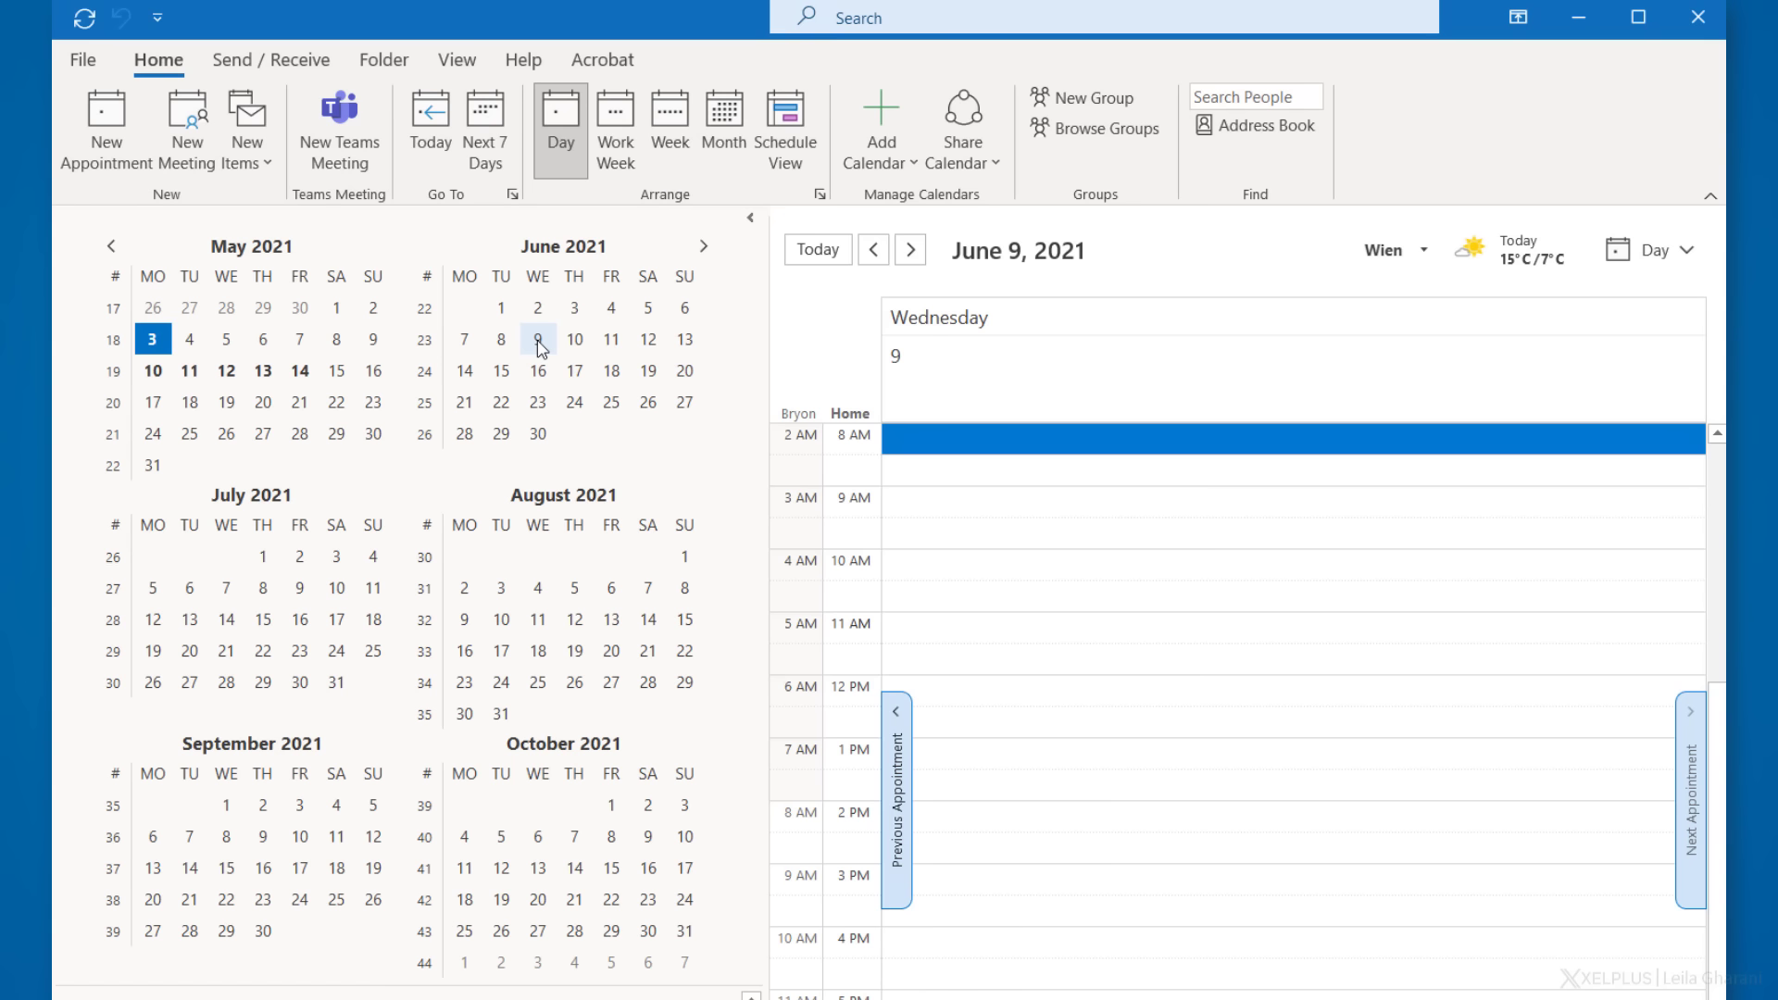
key("ctrl")
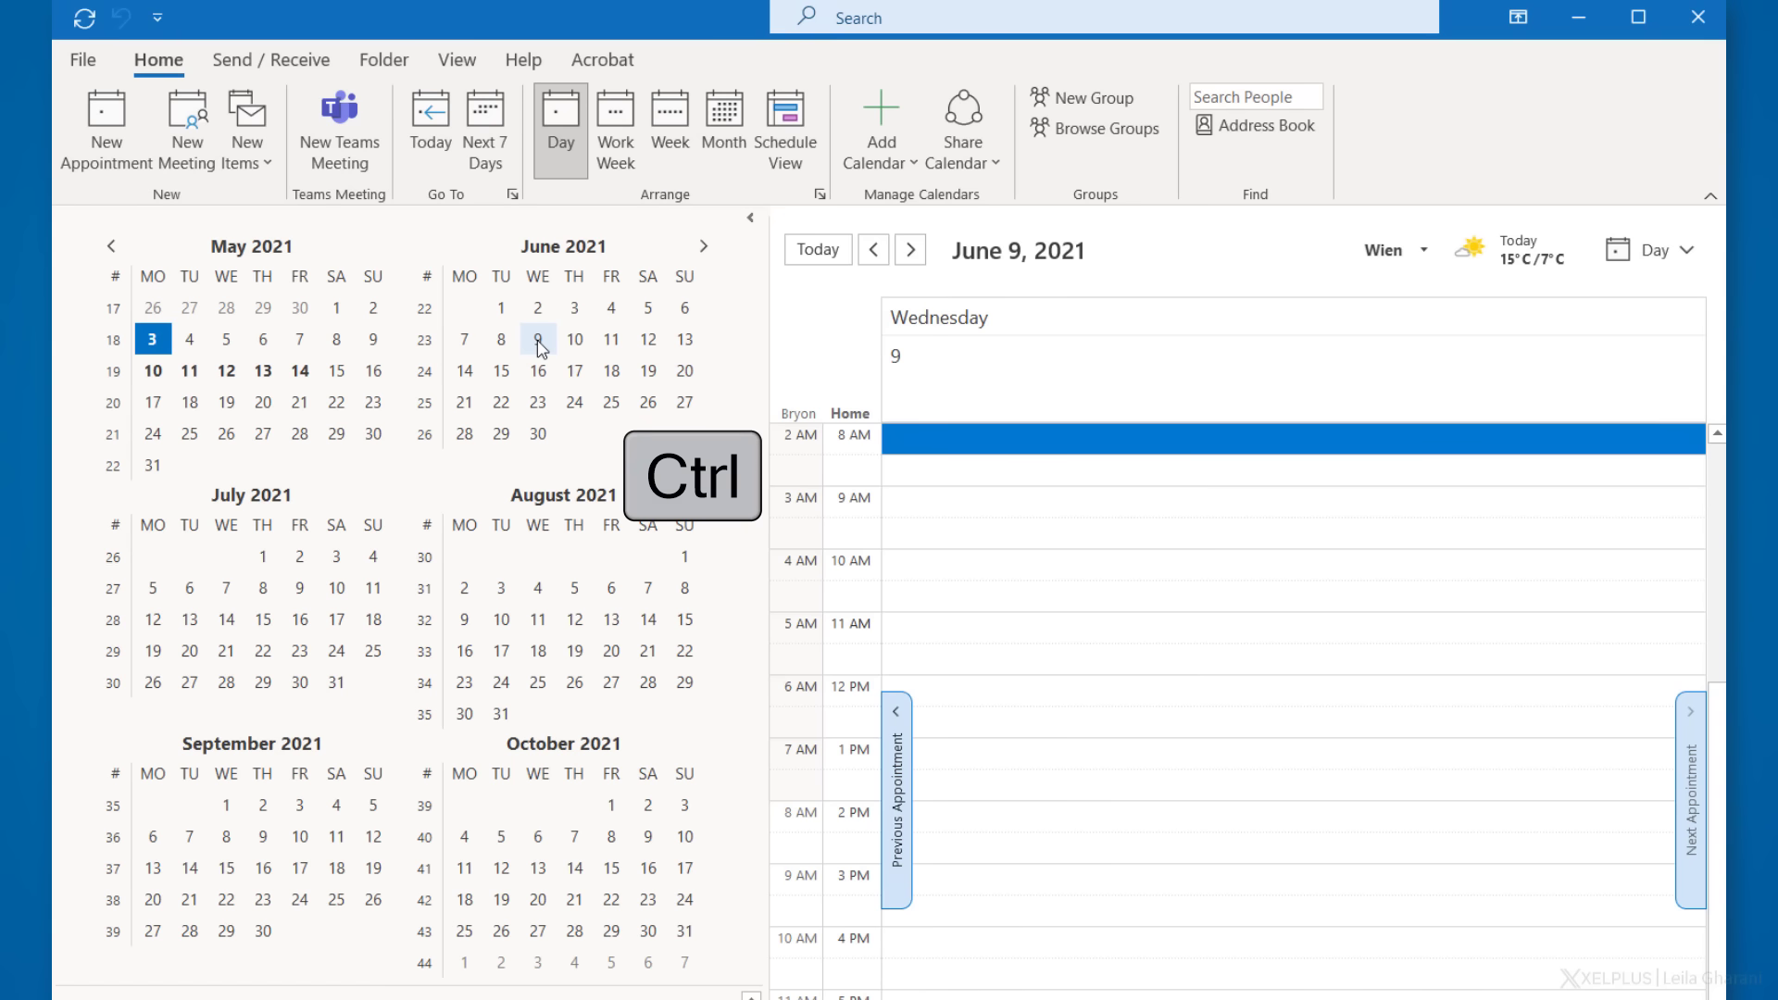
left_click(538, 371, "ctrl")
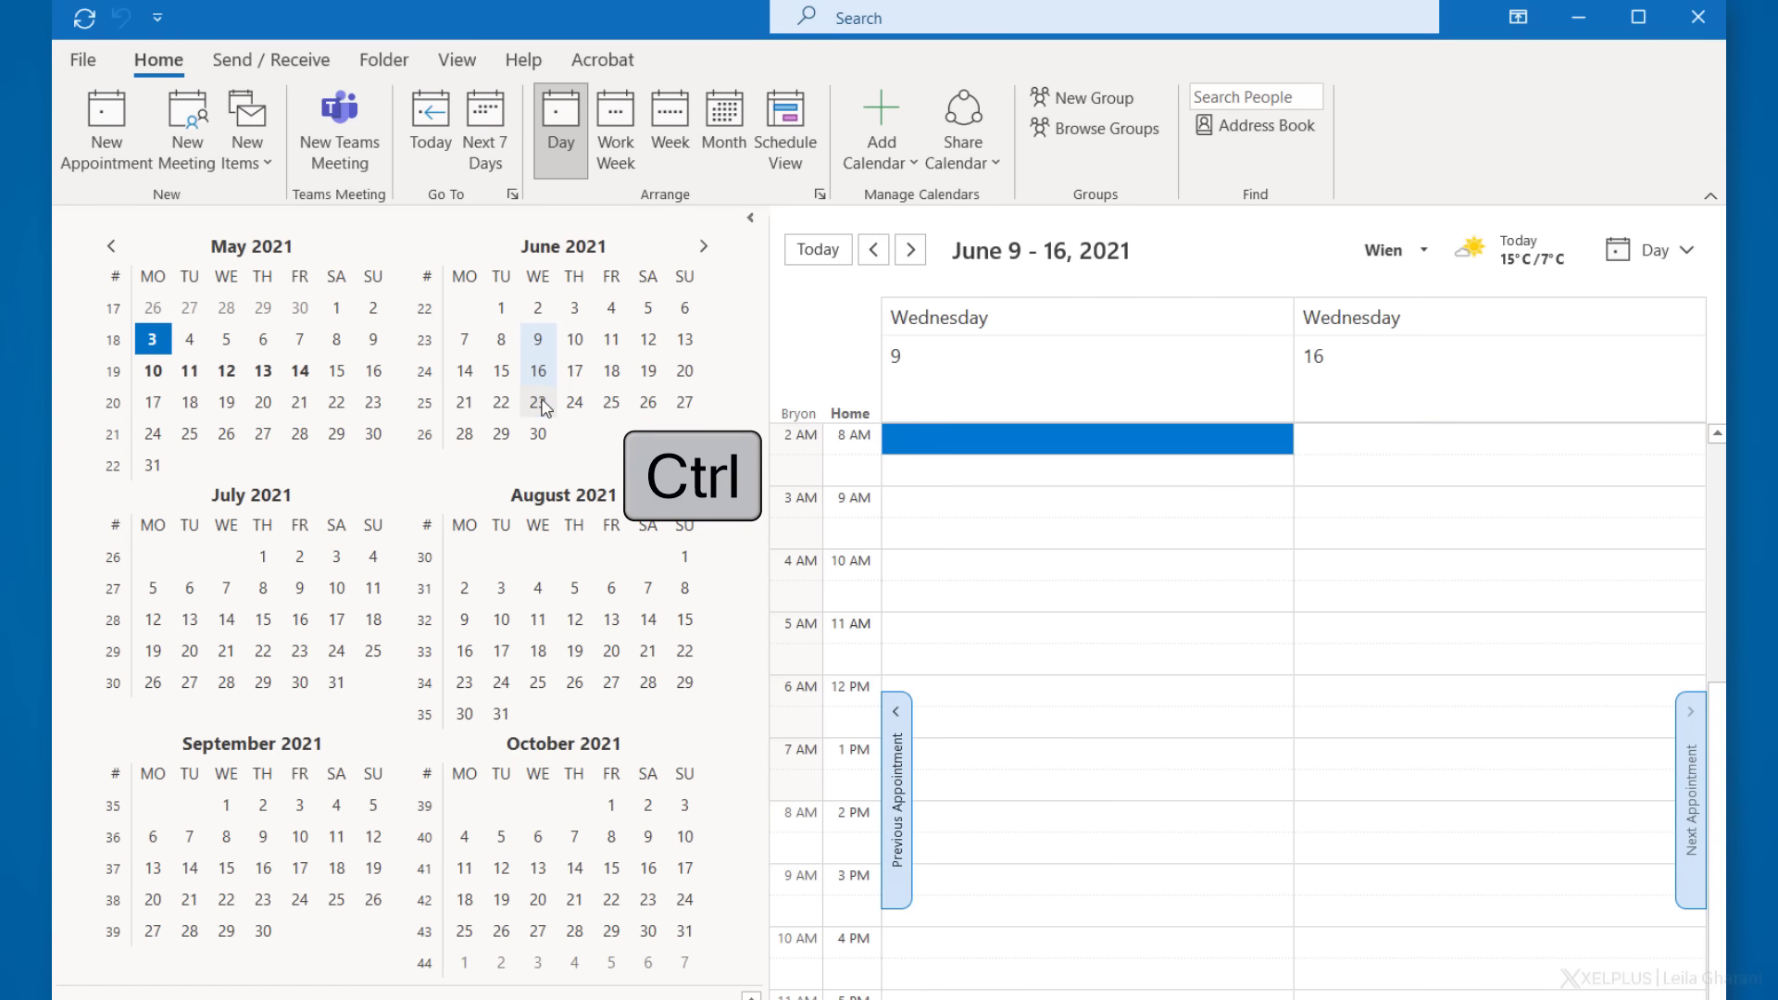
left_click(538, 403, "ctrl")
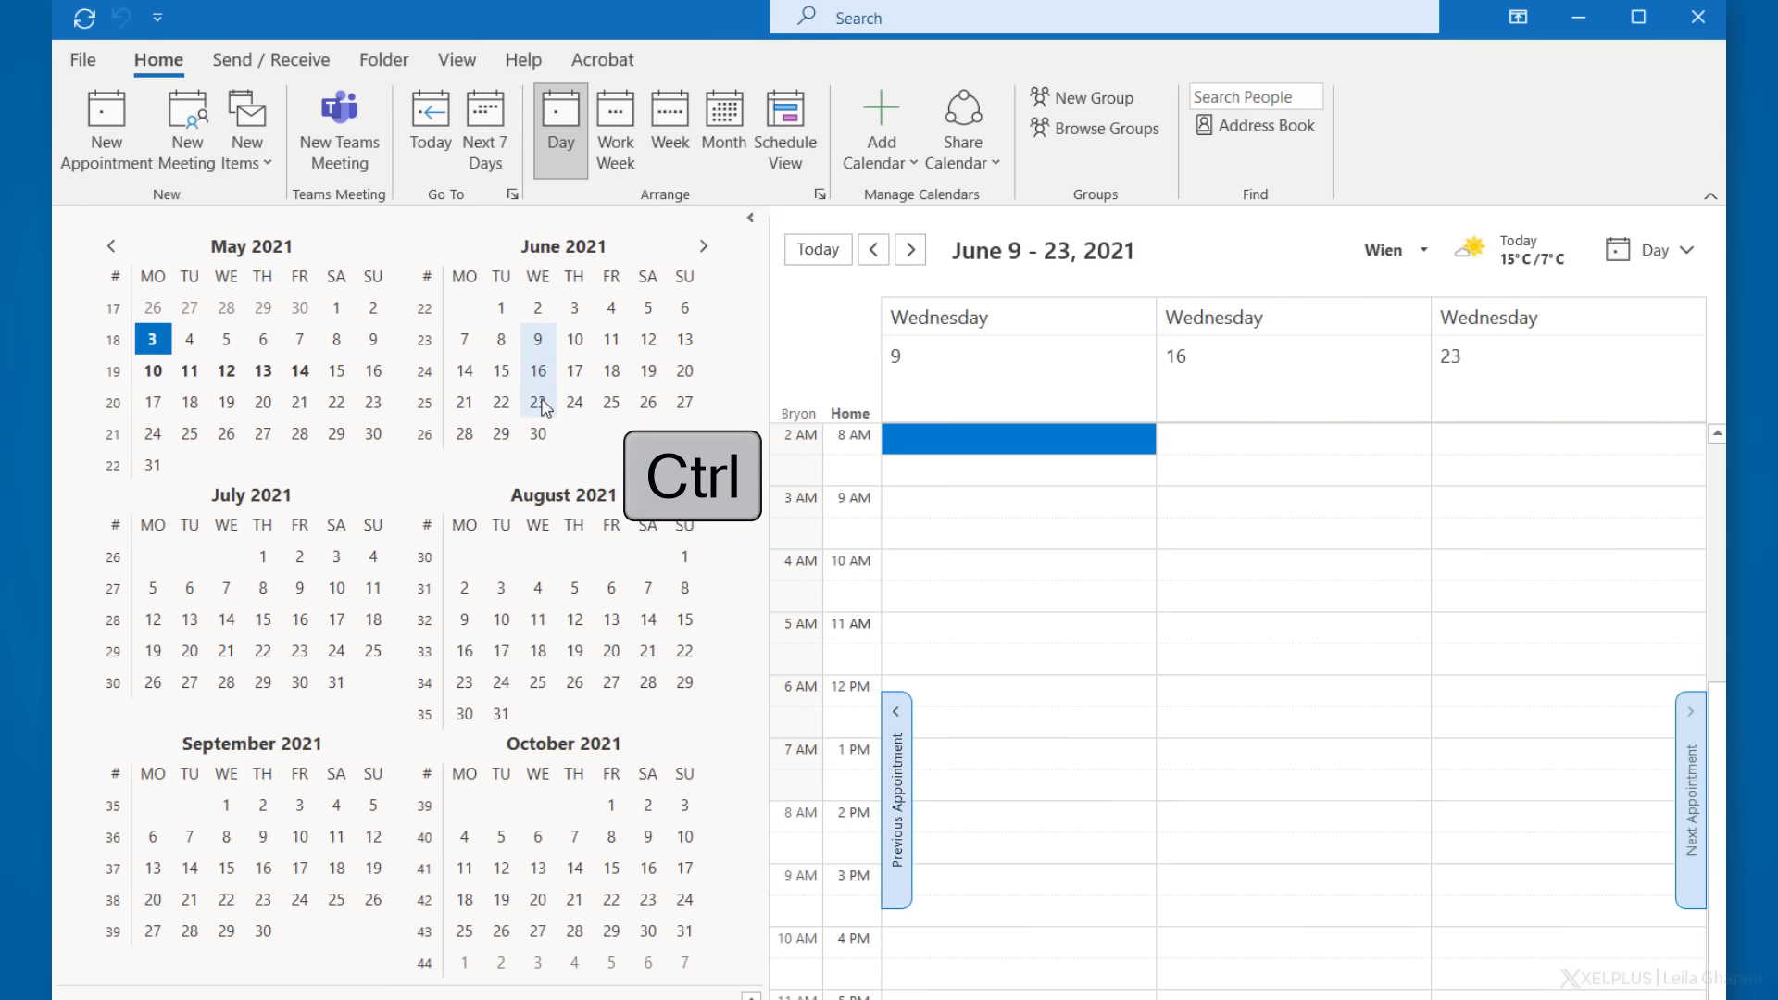
left_click(611, 403, "ctrl")
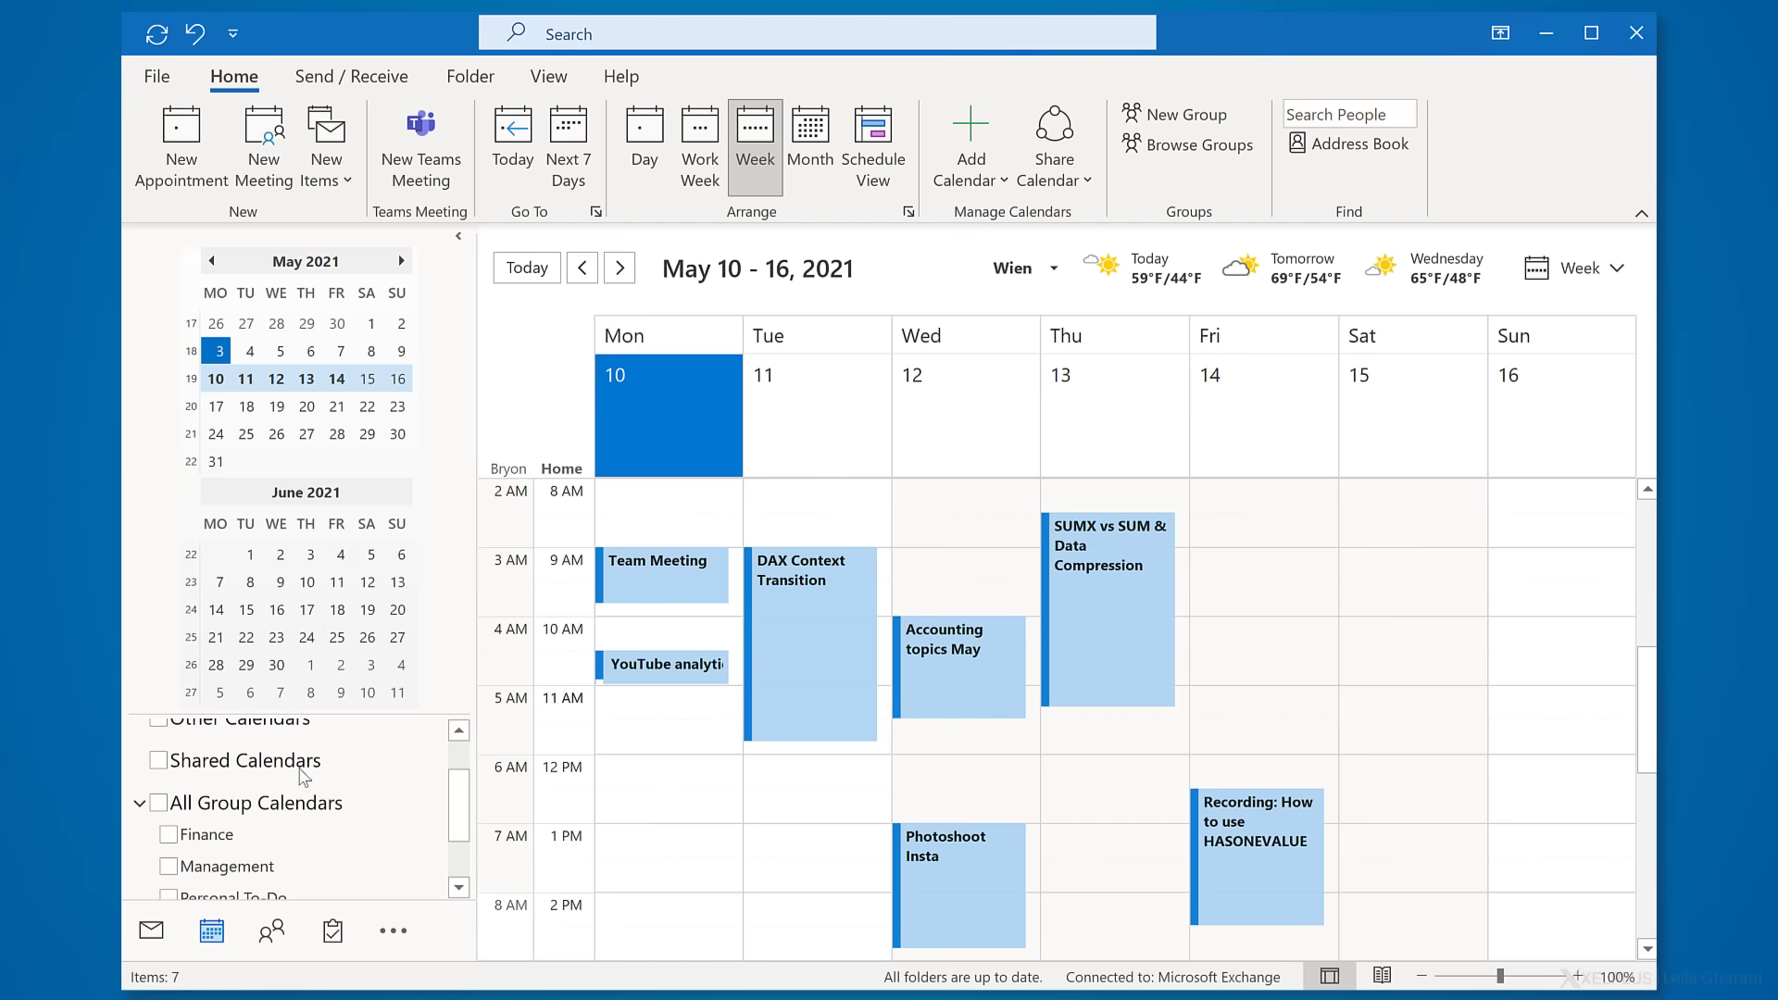
- Open the Finance group calendar beside the main one, overlay it, then return it side by side
left_click(179, 845)
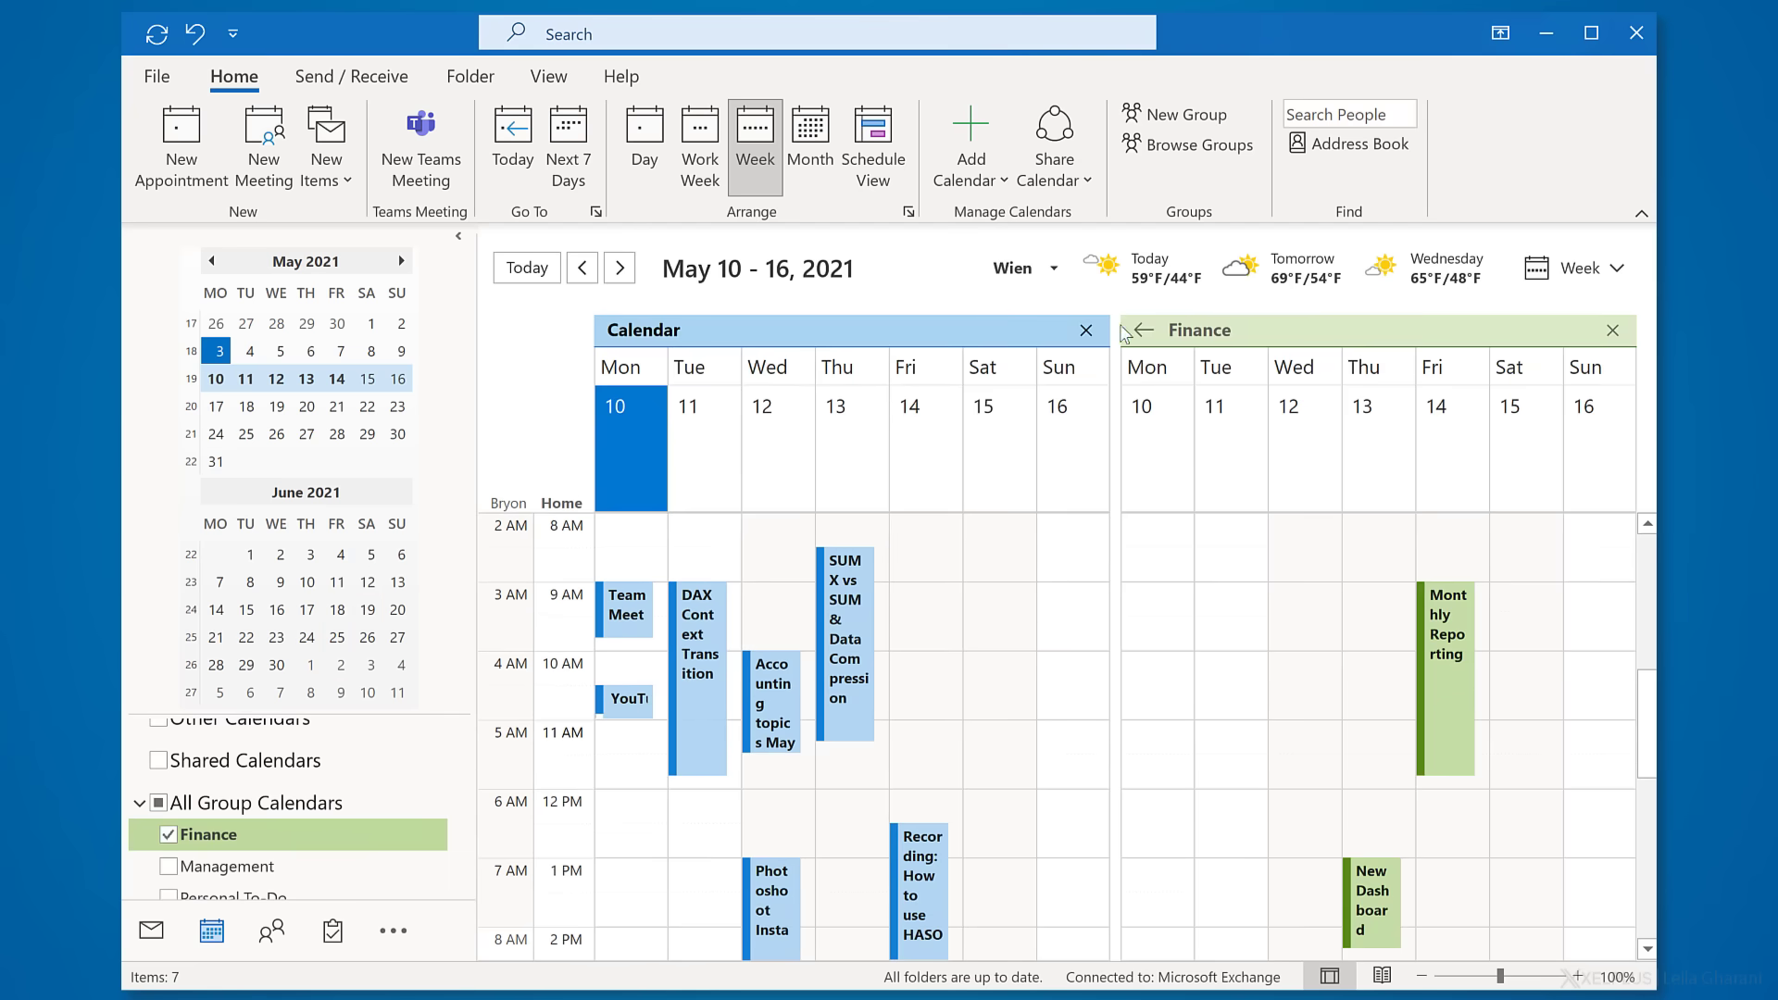
left_click(1274, 333)
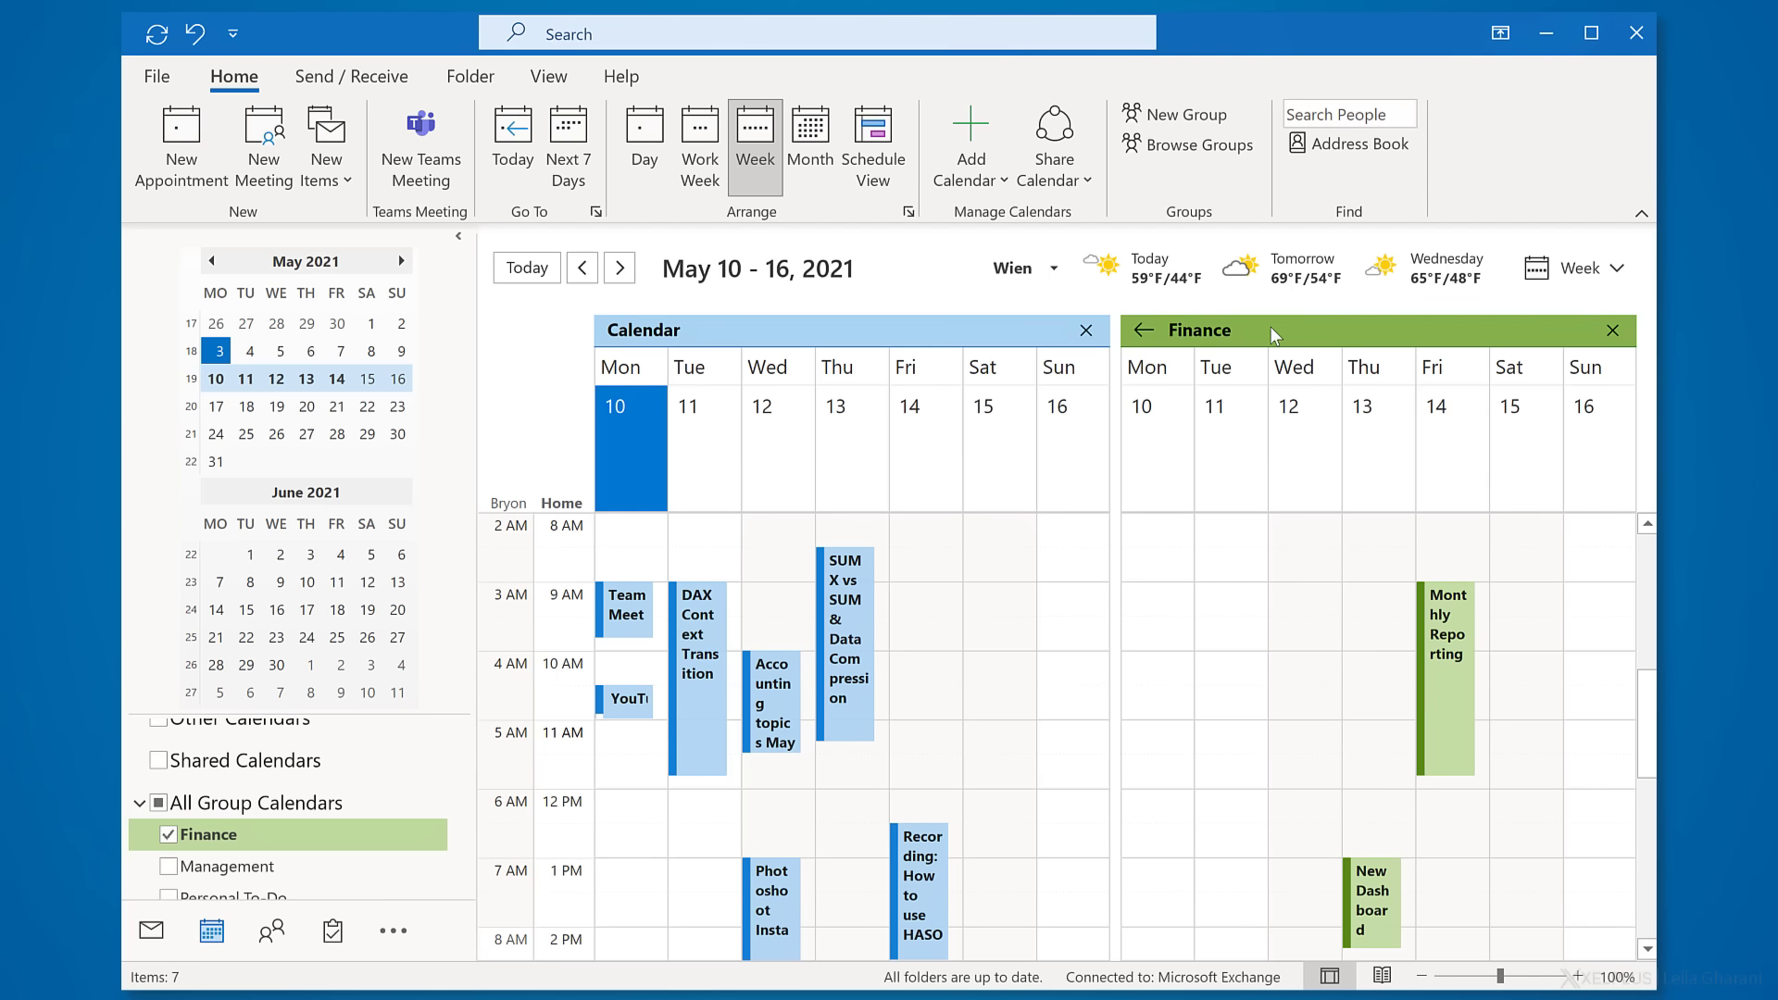
left_click(1143, 331)
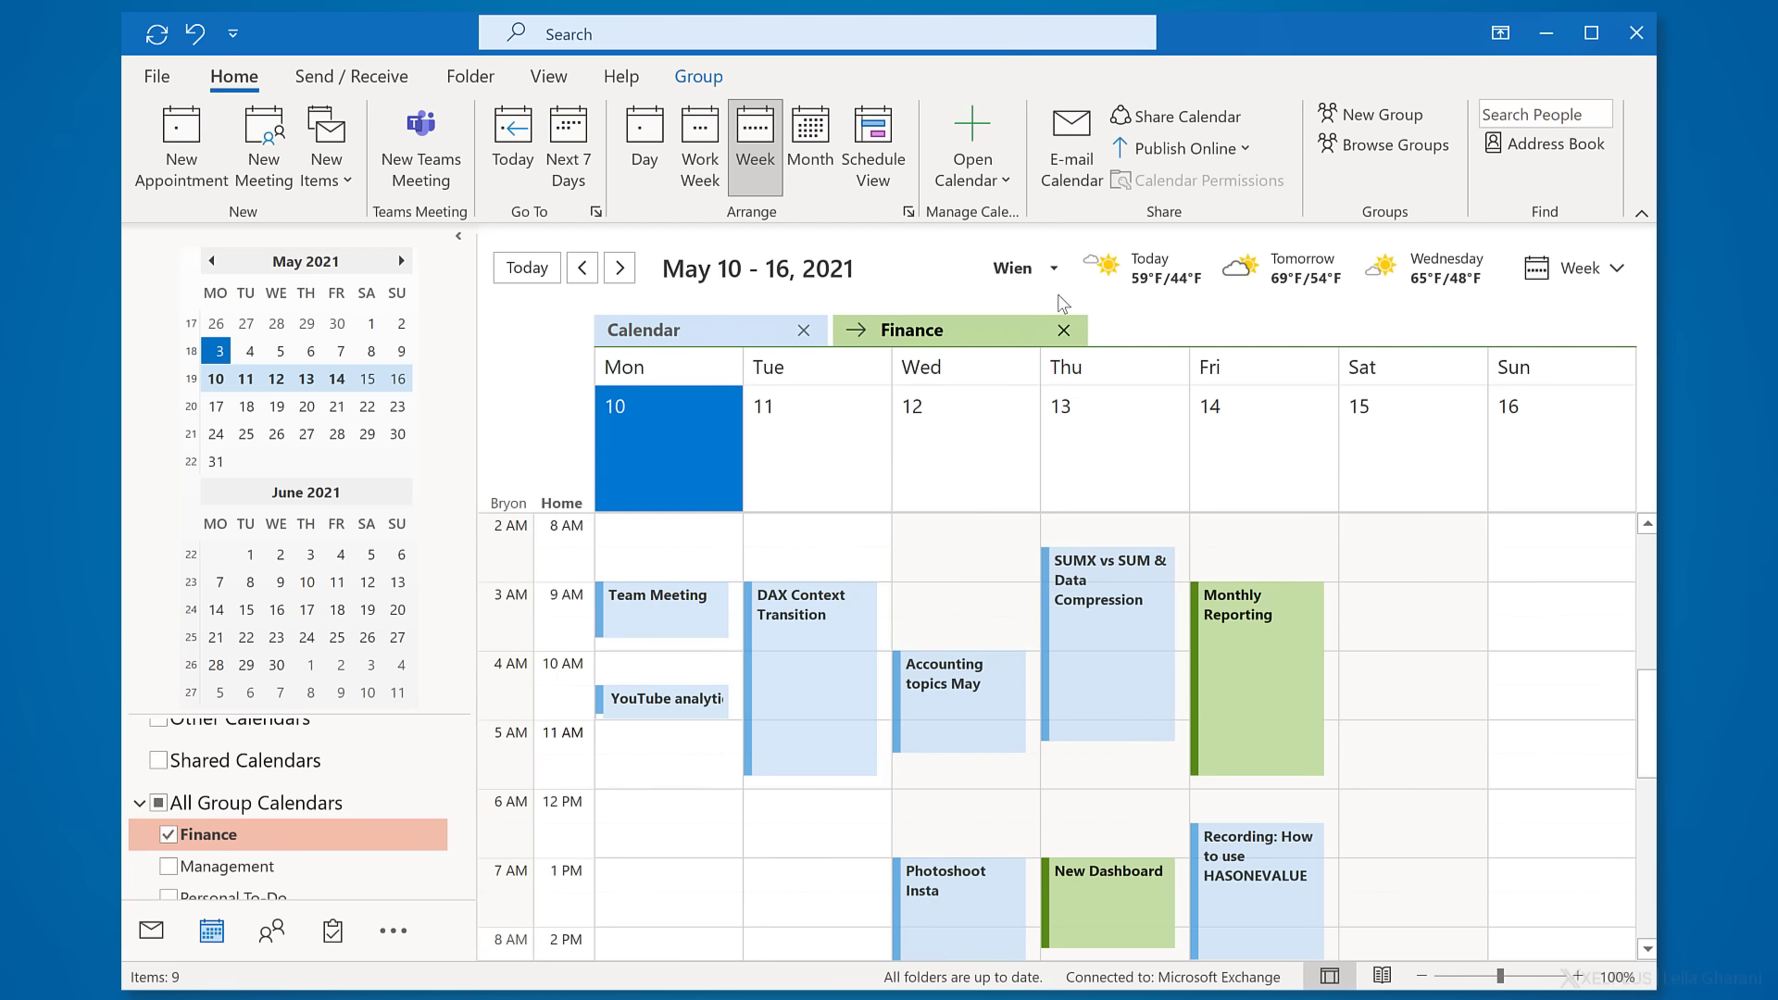
left_click(858, 333)
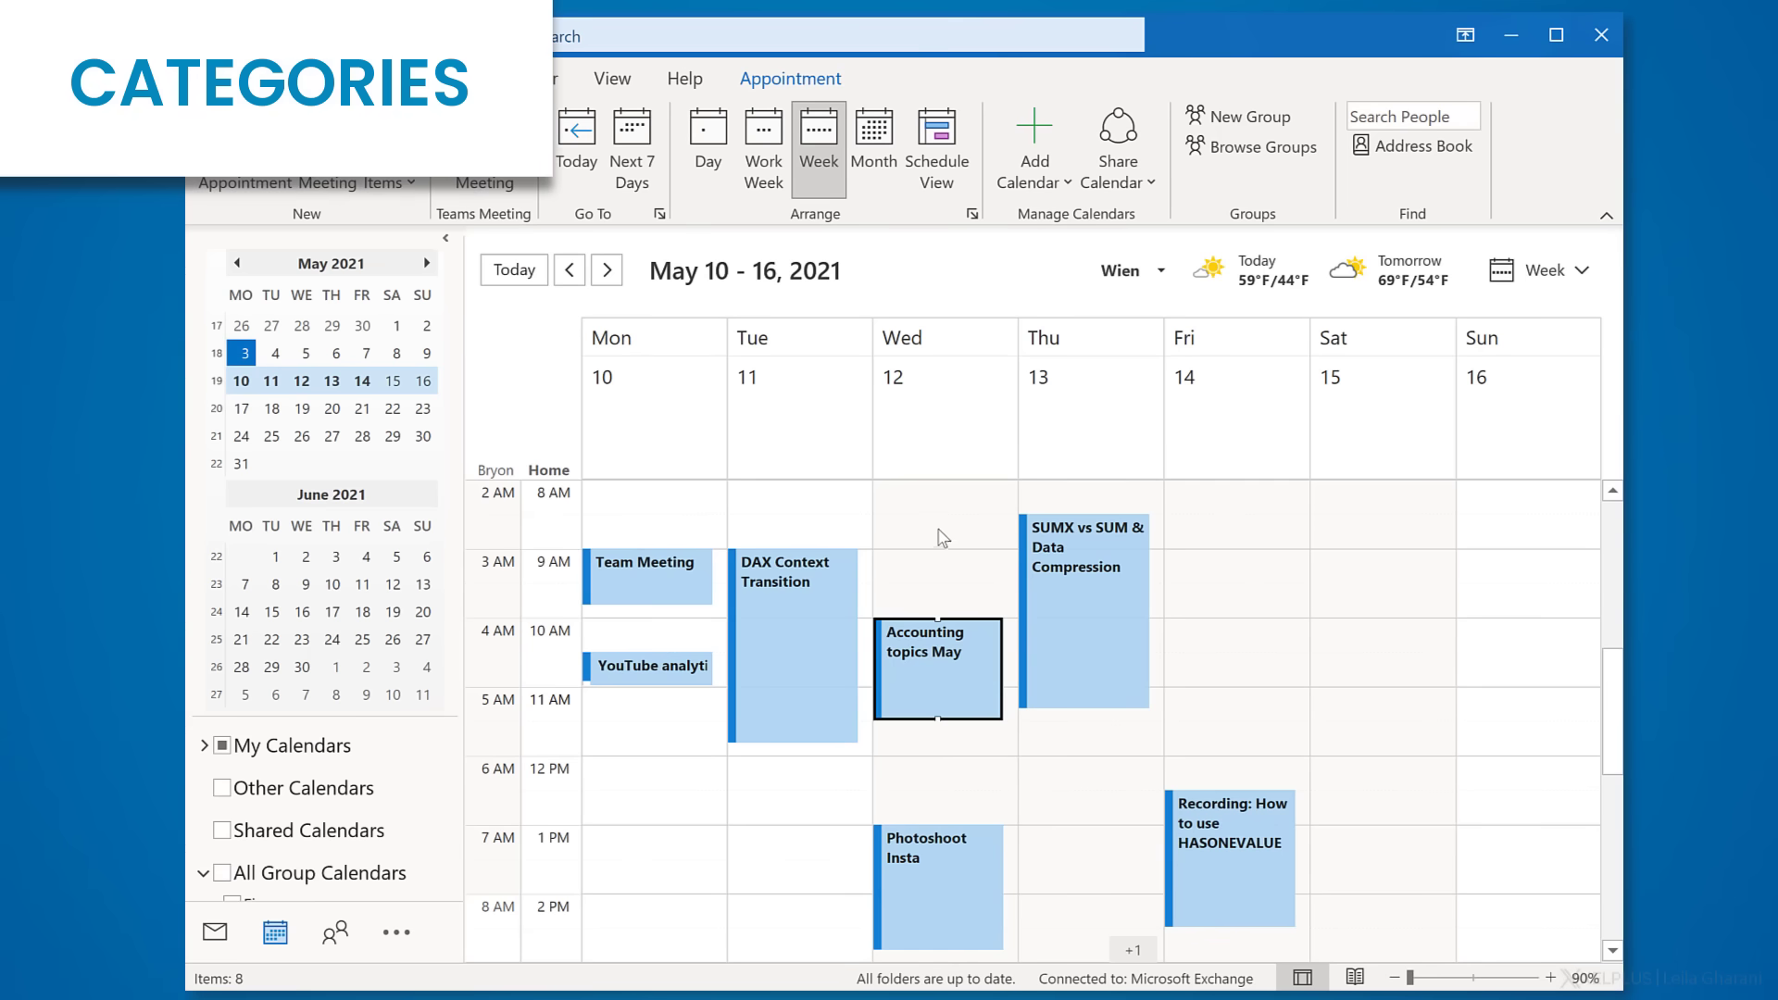
- Rename the orange category to Formal, with no shortcut key, and assign it to Accounting topics May
right_click(942, 685)
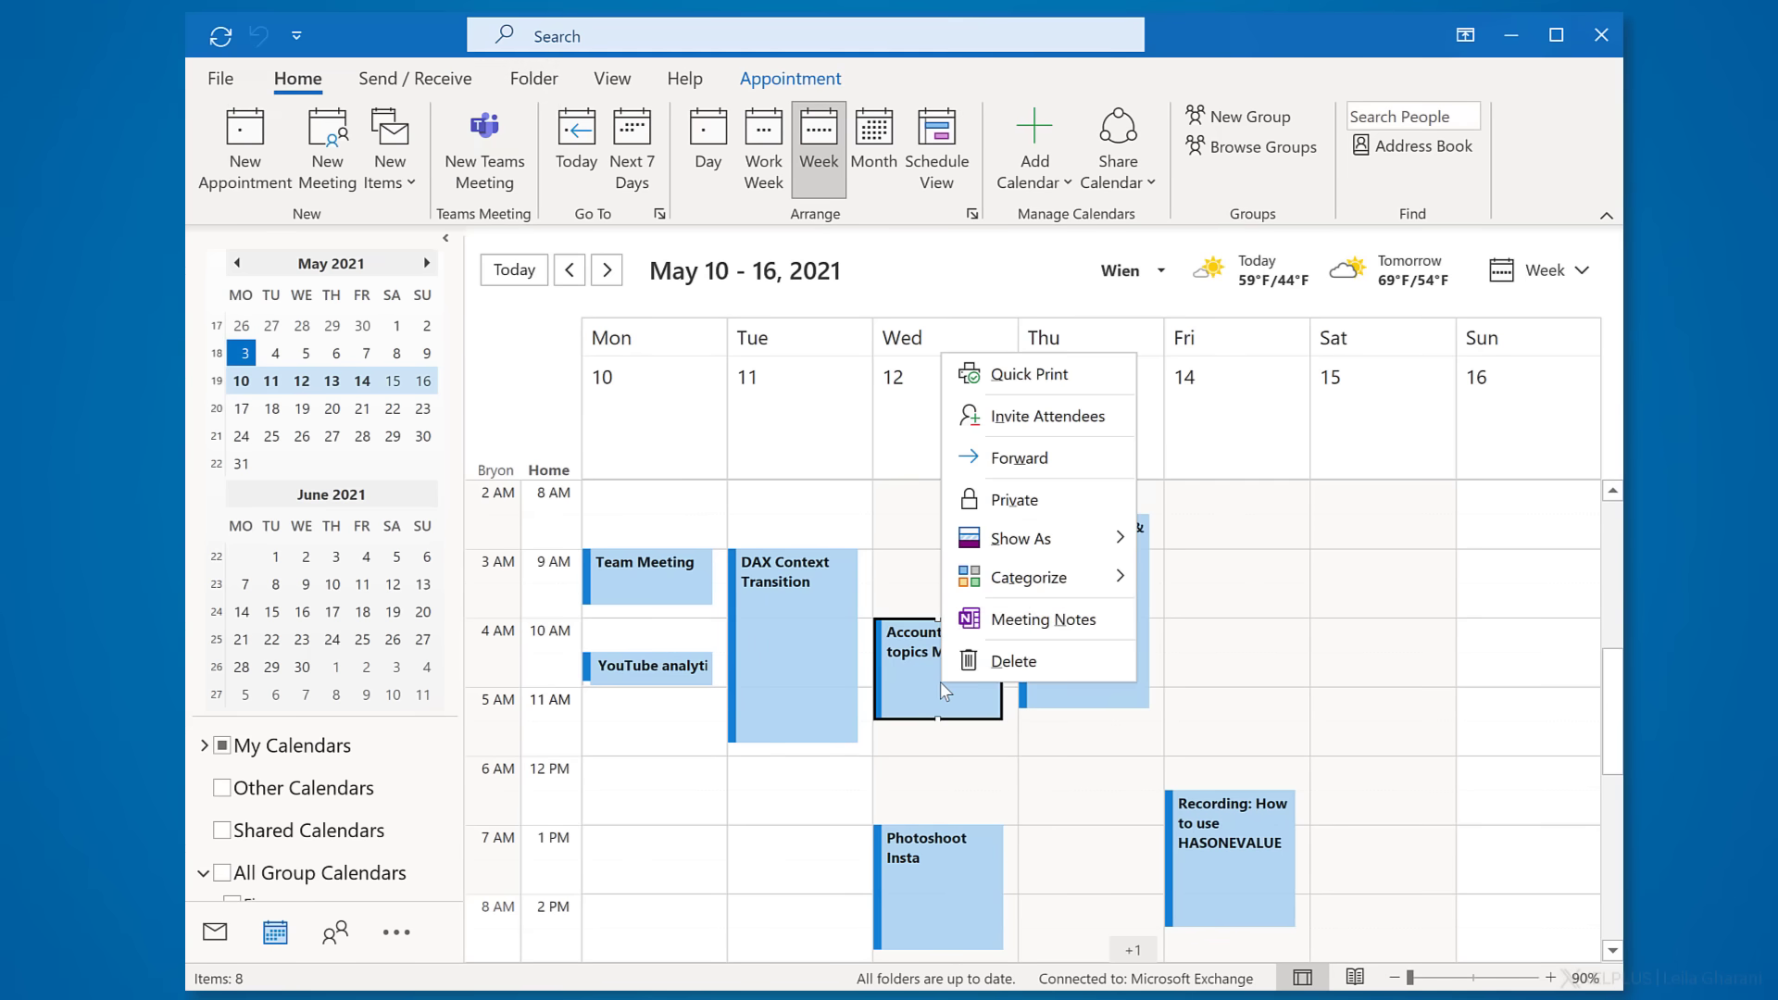
mouse_move(1058, 579)
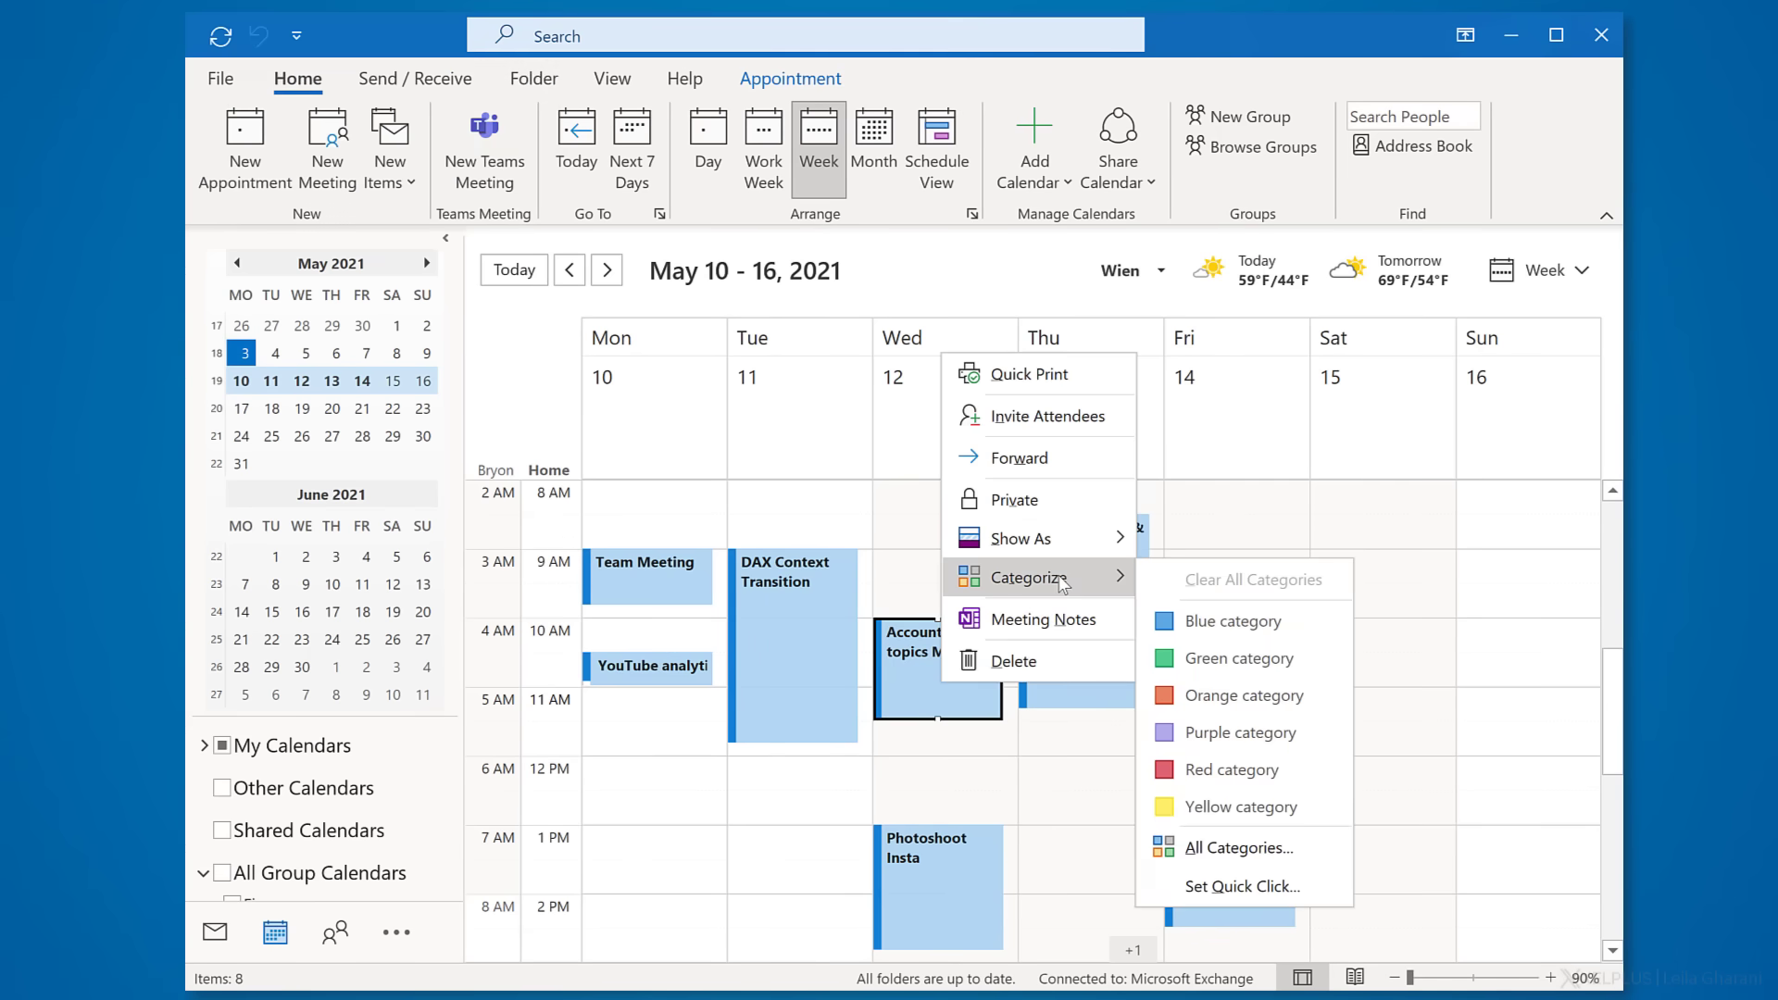
left_click(1222, 848)
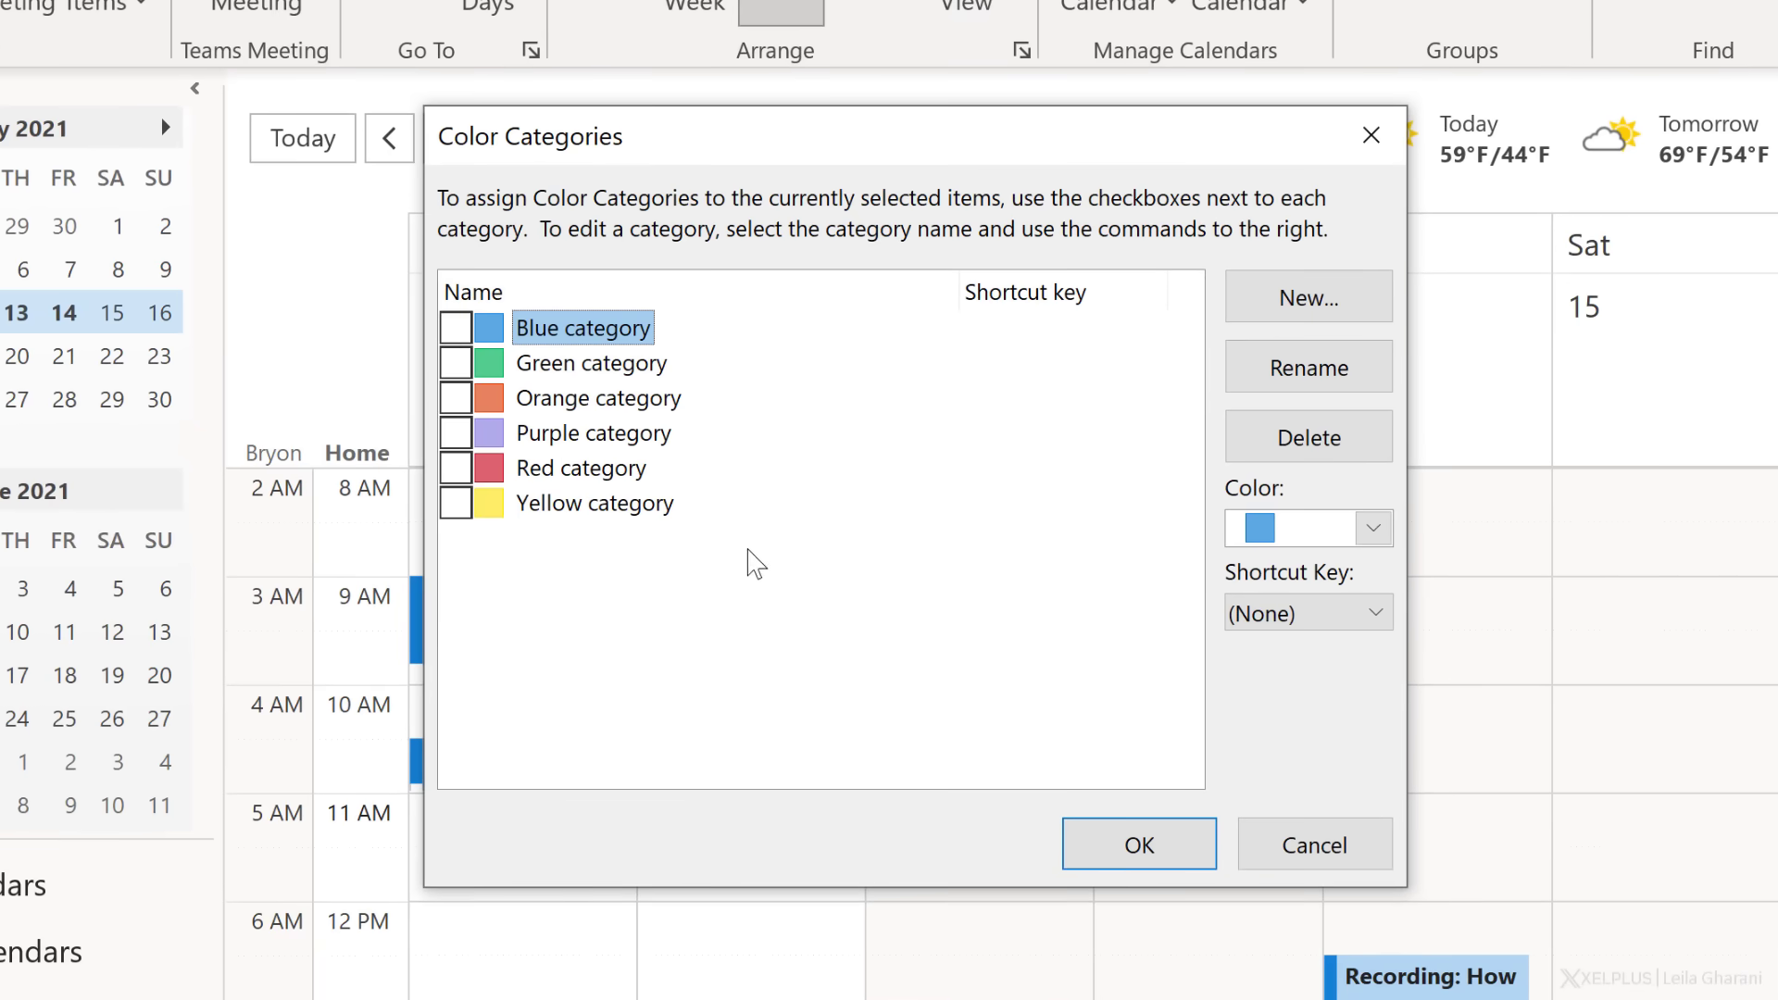
left_click(553, 405)
left_click(456, 398)
left_click(1364, 370)
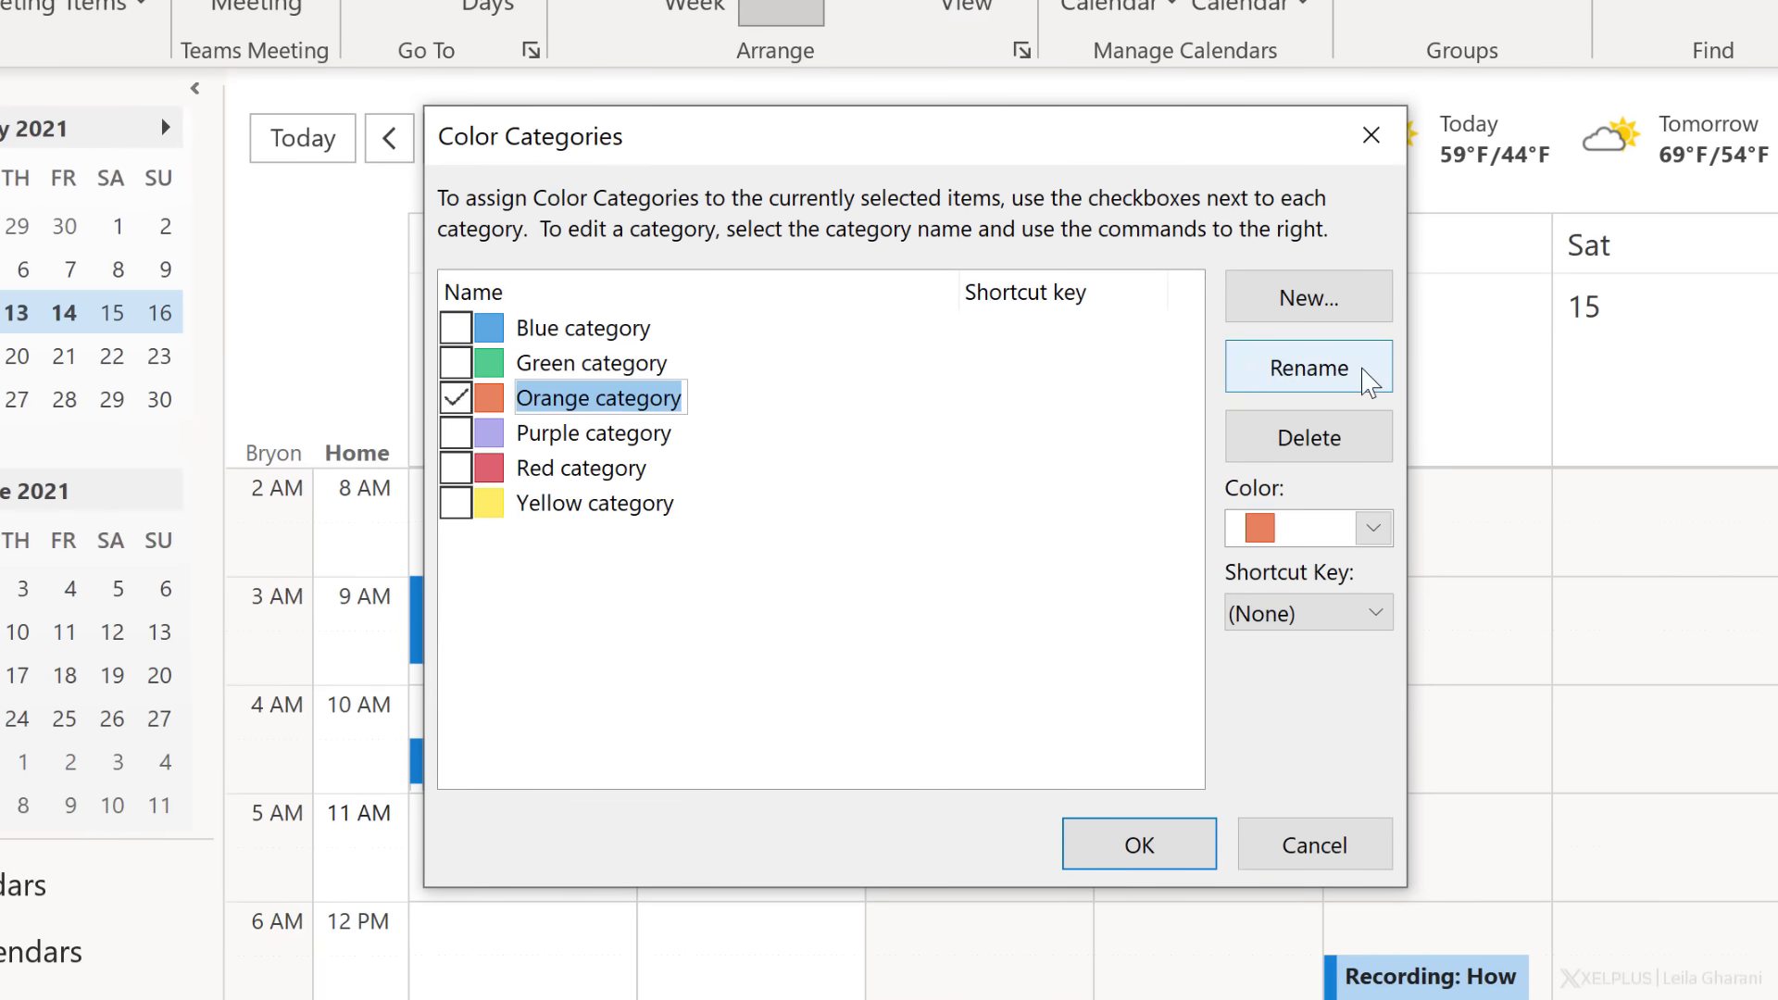
type("Formal")
key("Return")
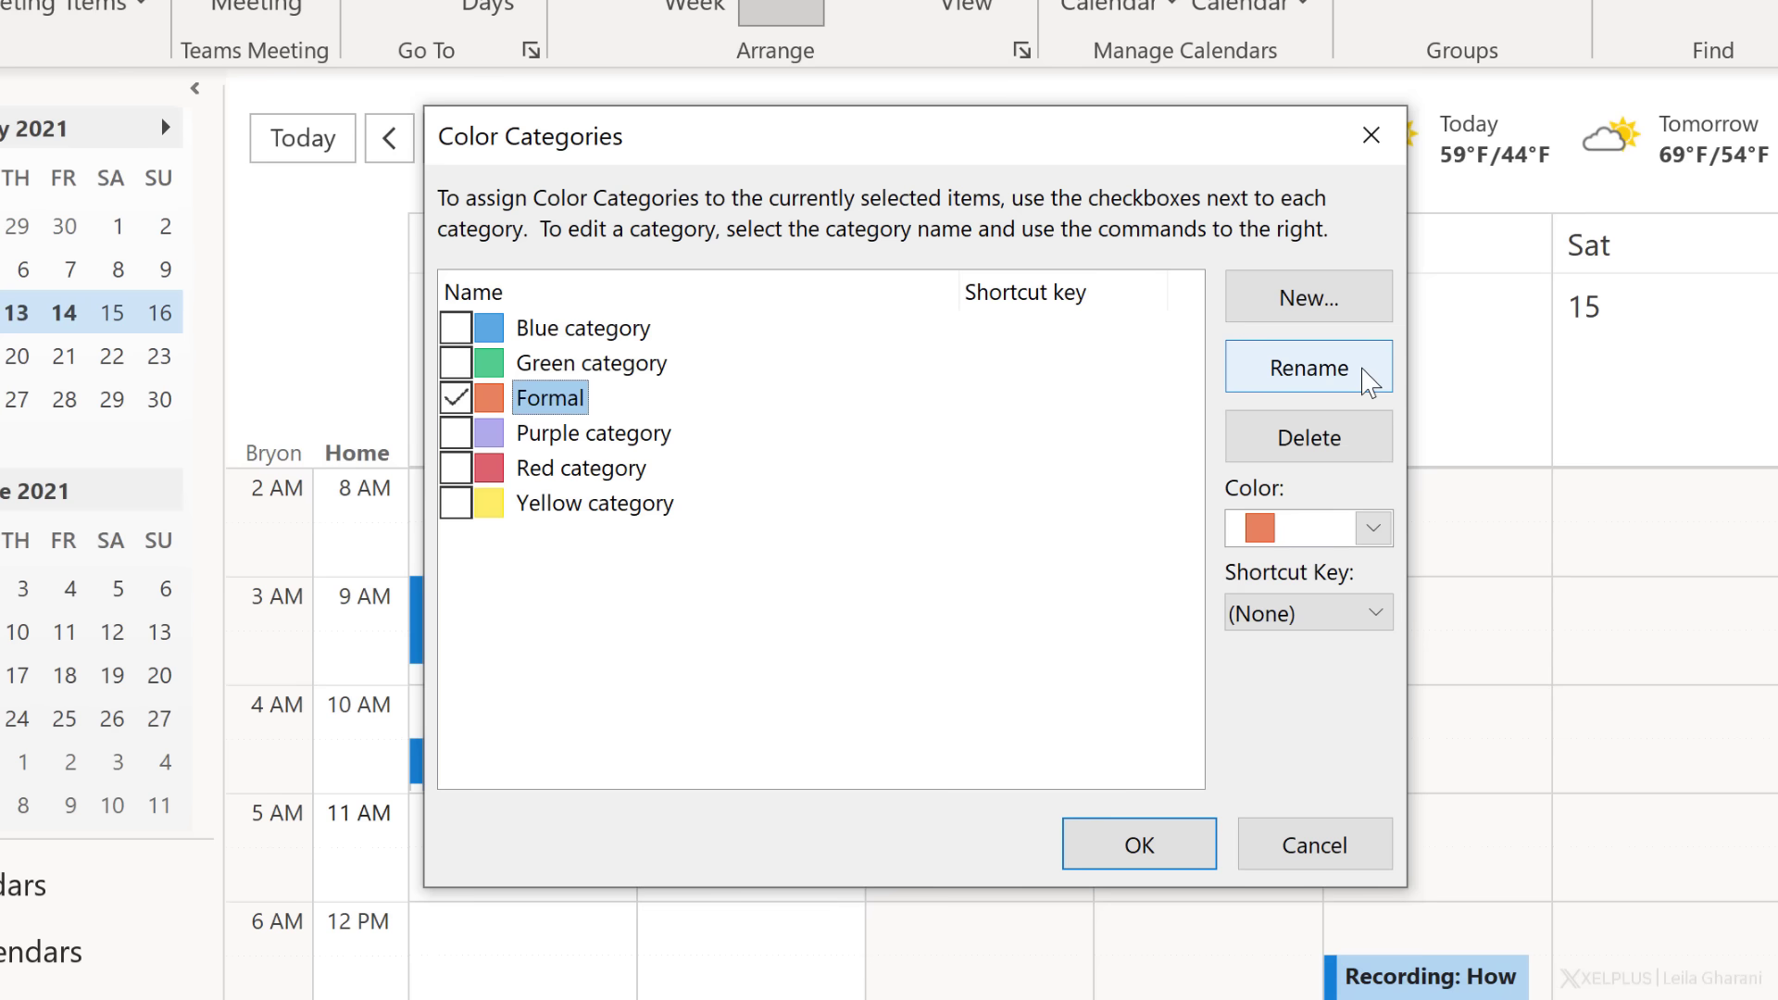
left_click(1376, 615)
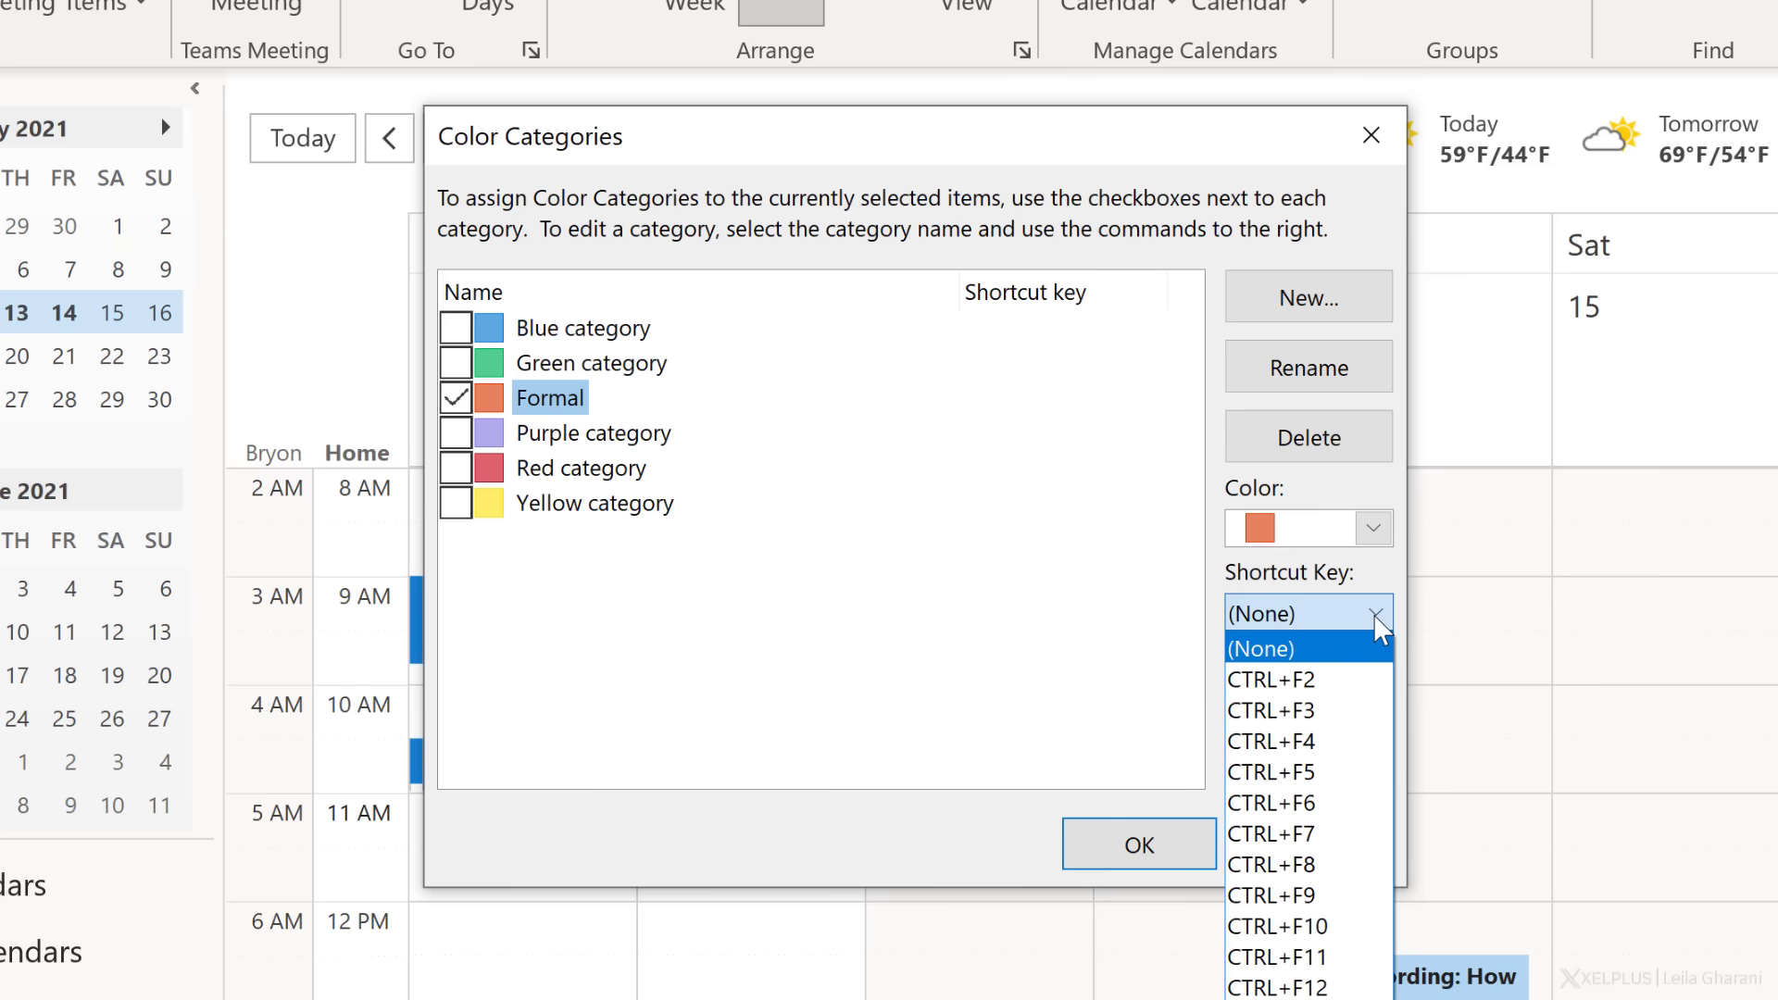
left_click(1375, 618)
left_click(1162, 844)
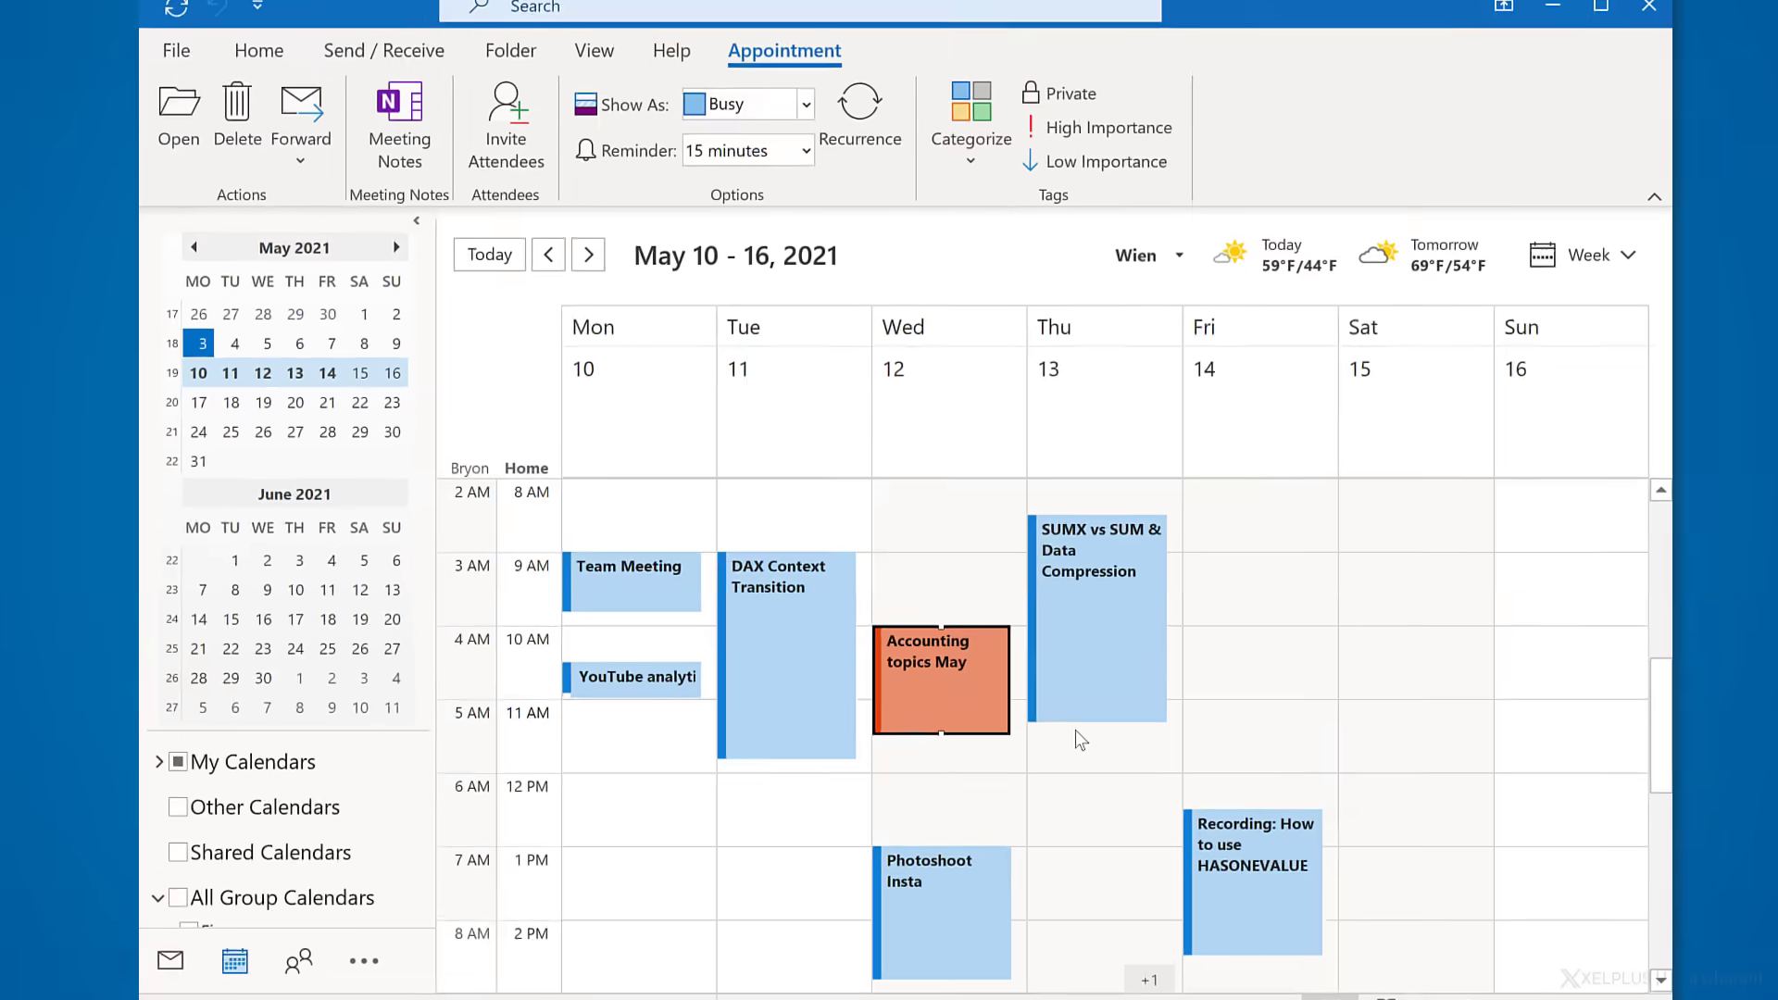
- Tag the Recruiting Excel Expert appointment with the Formal category
scroll(1077, 738, "down", 3)
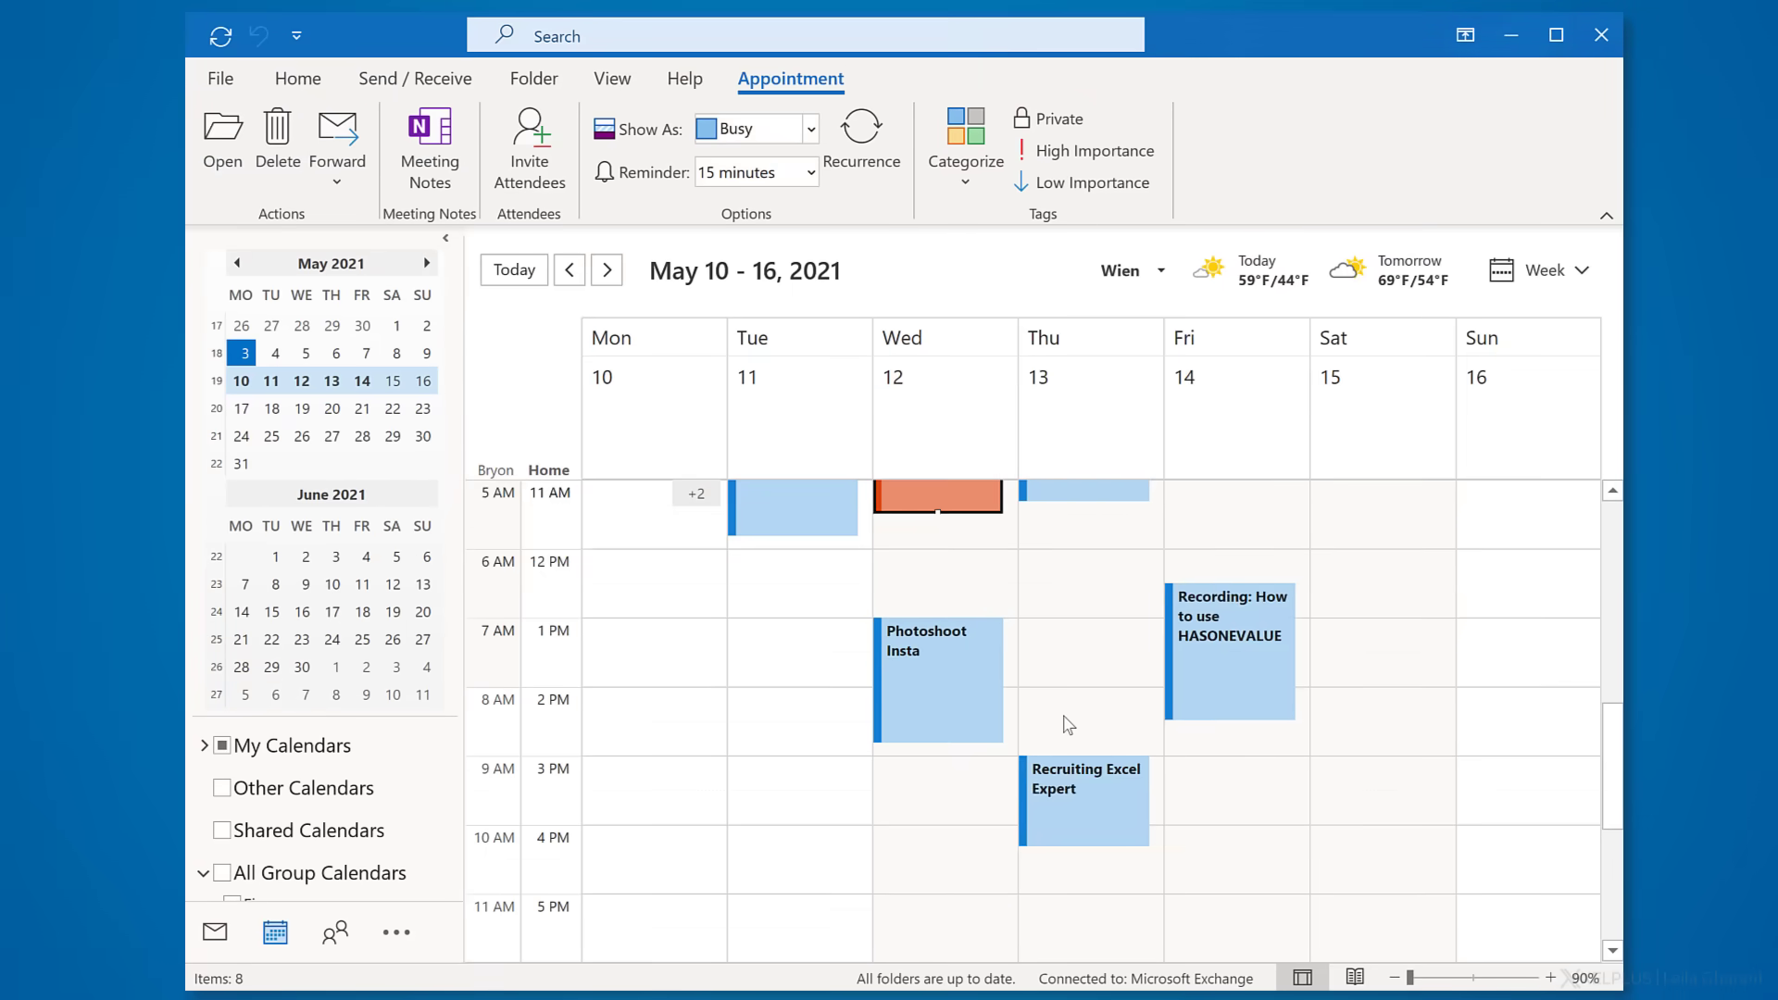
right_click(1081, 823)
mouse_move(1176, 691)
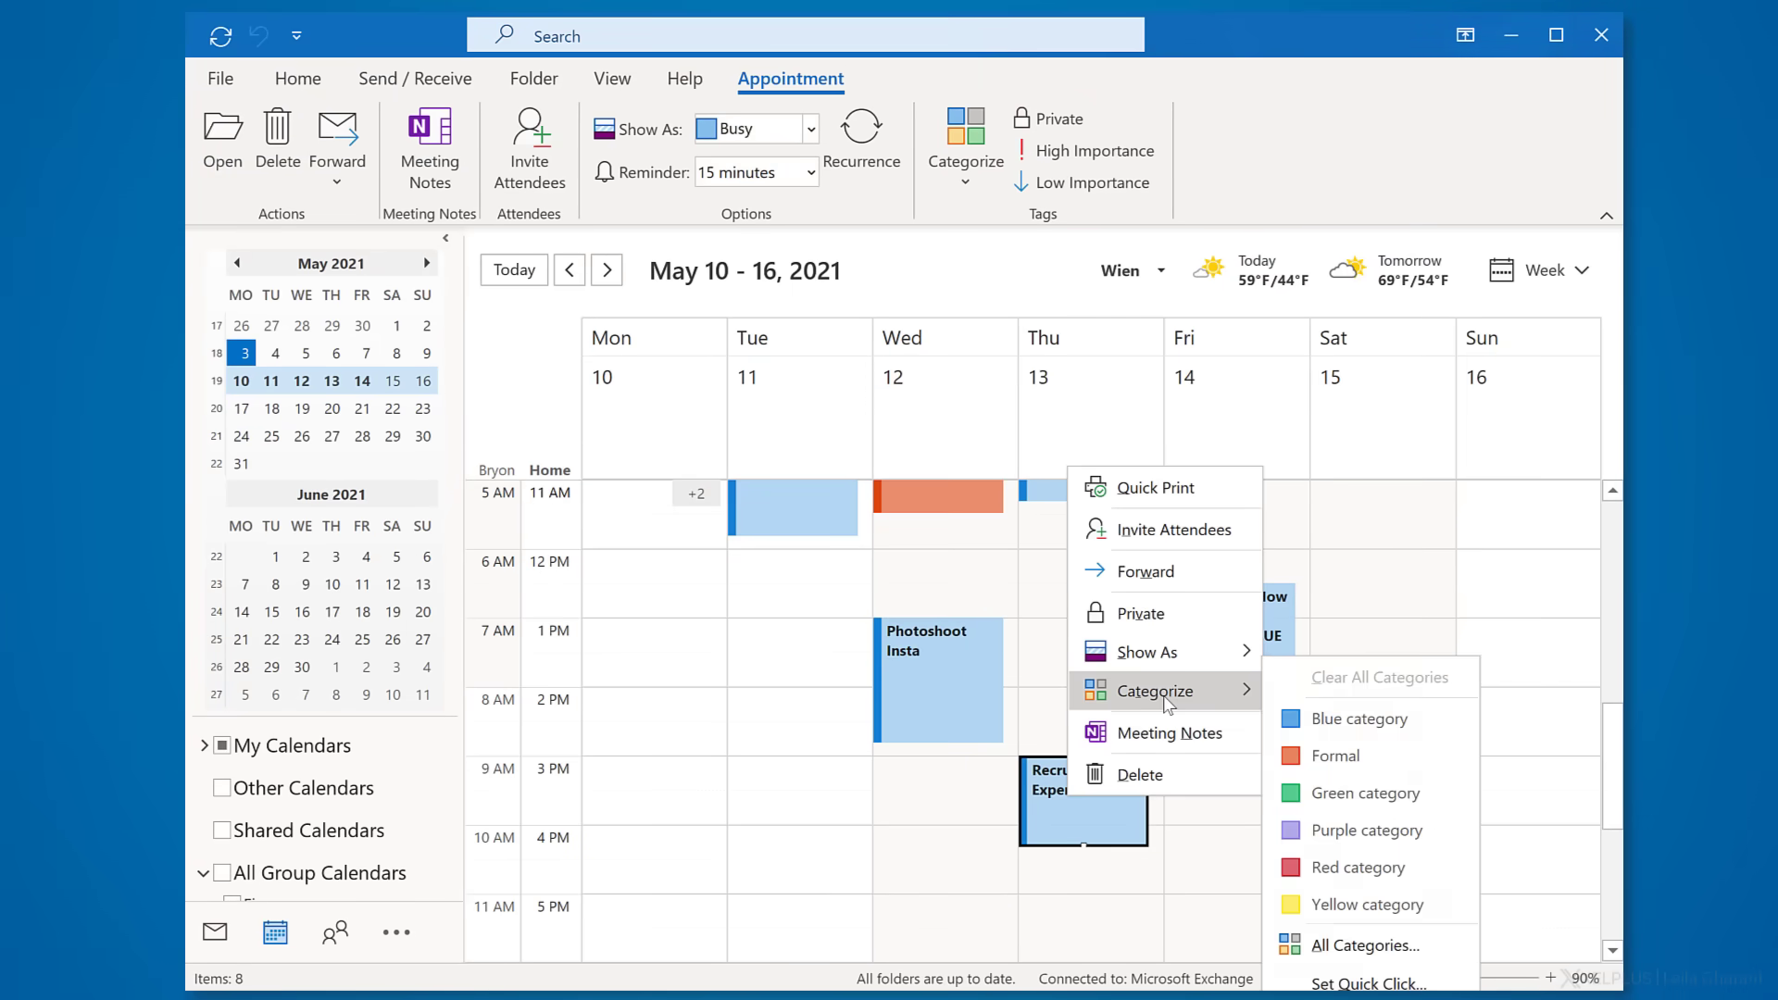
left_click(1309, 750)
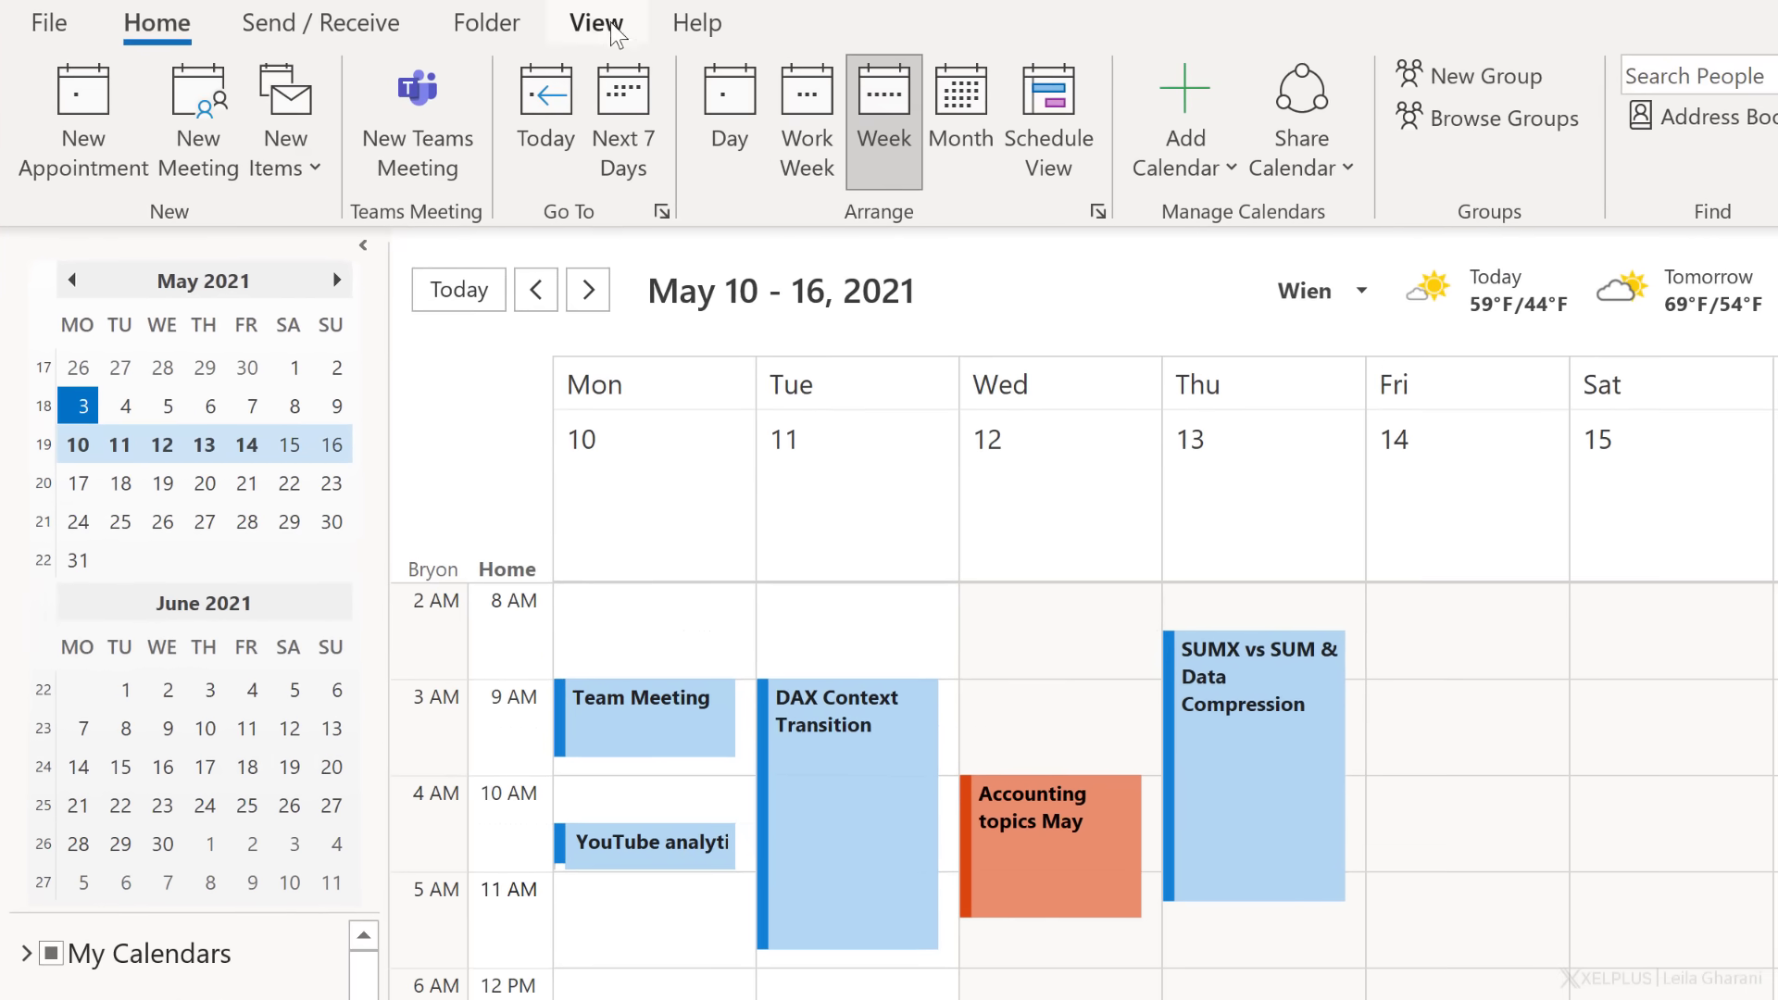
- Add a red conditional formatting rule 'Boss' with an Organized By condition in View Settings
left_click(620, 82)
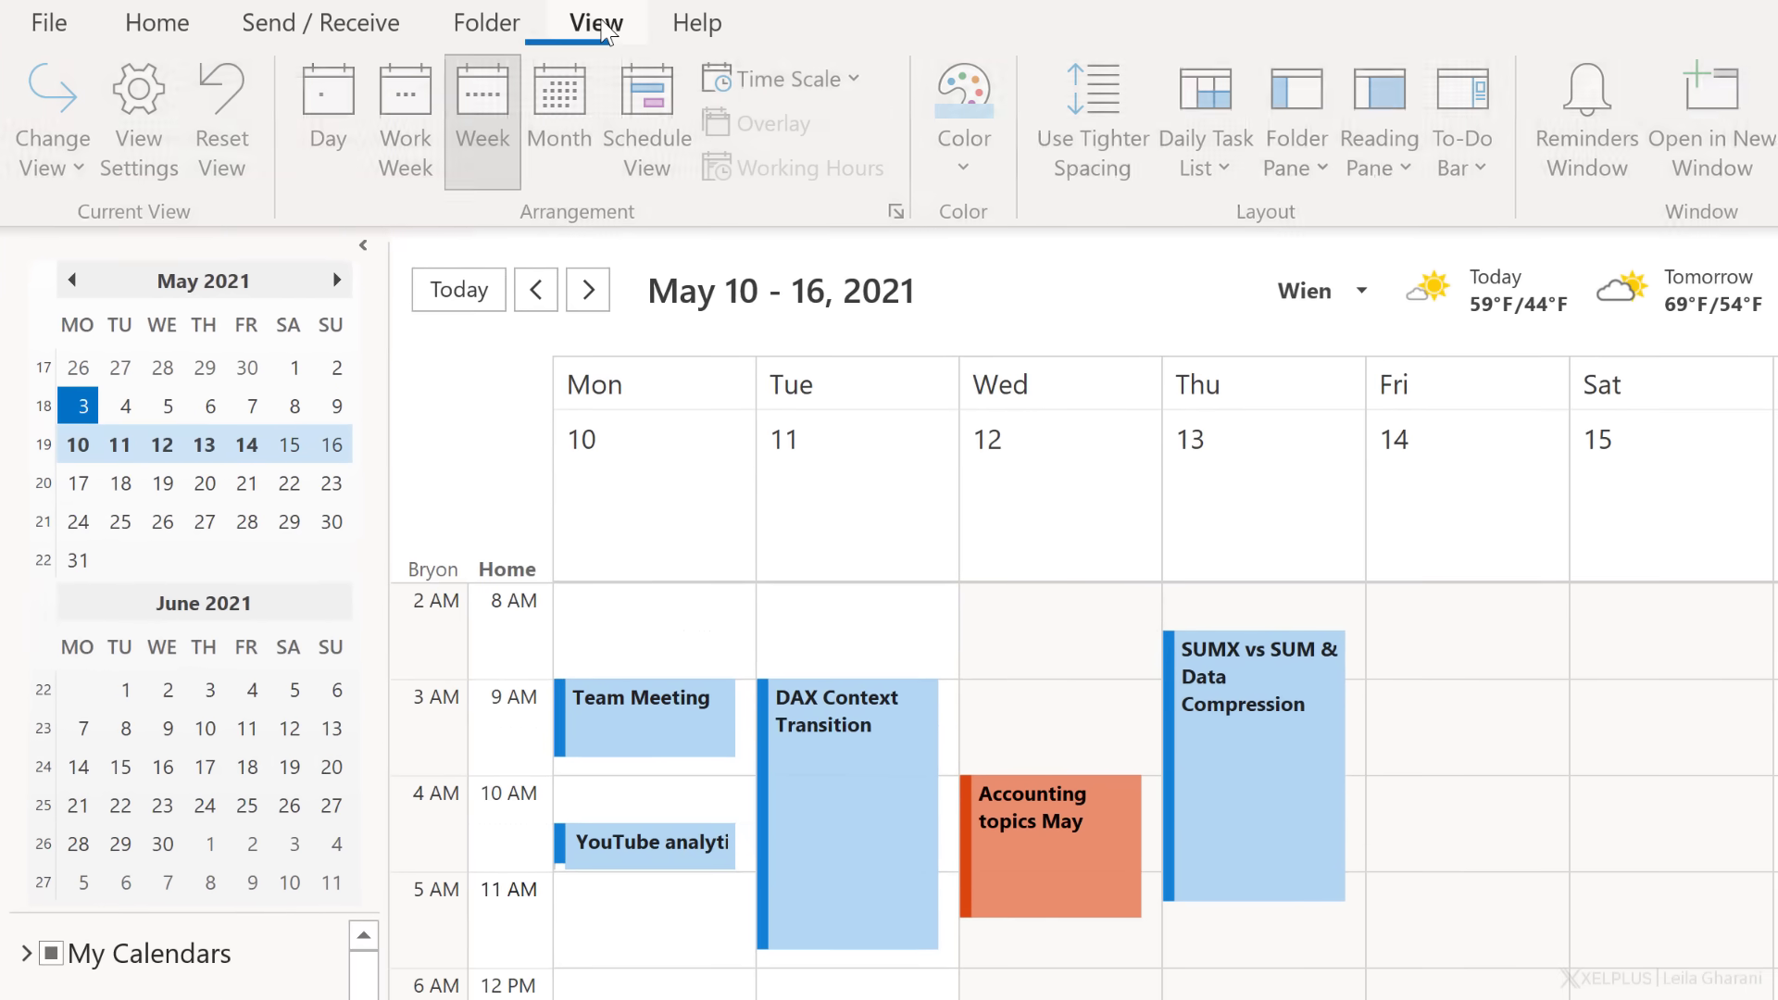
left_click(142, 119)
left_click(704, 759)
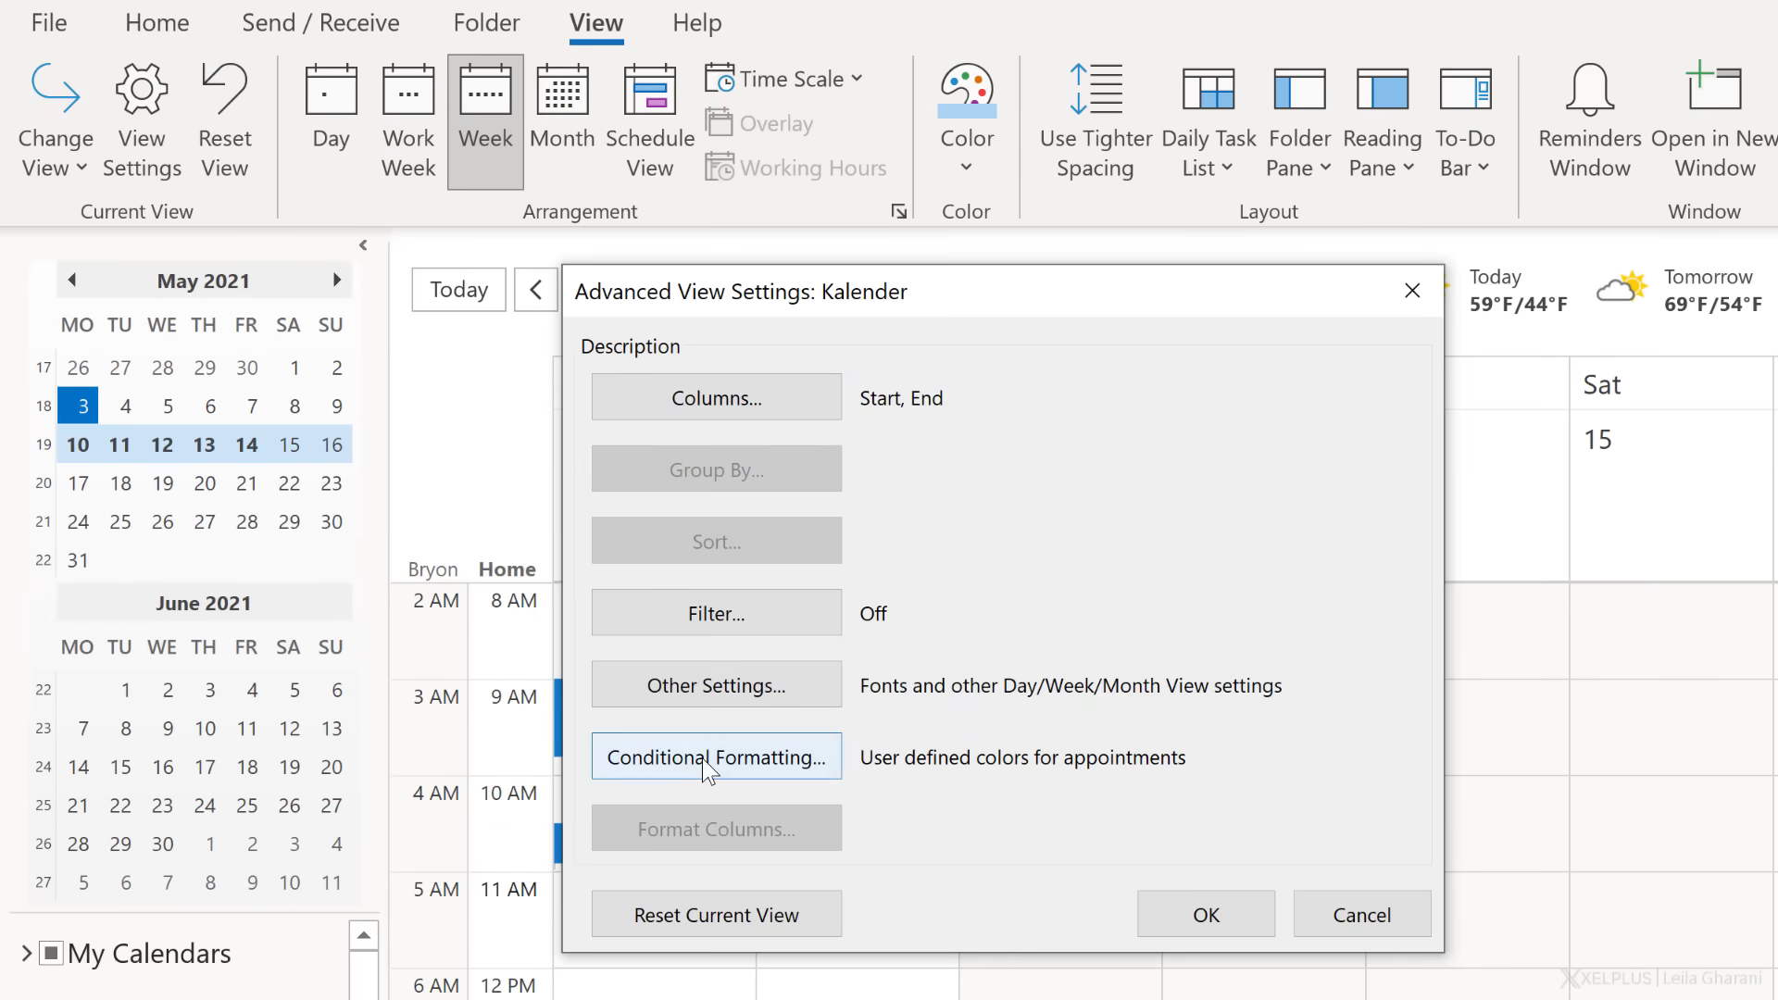
left_click(1235, 405)
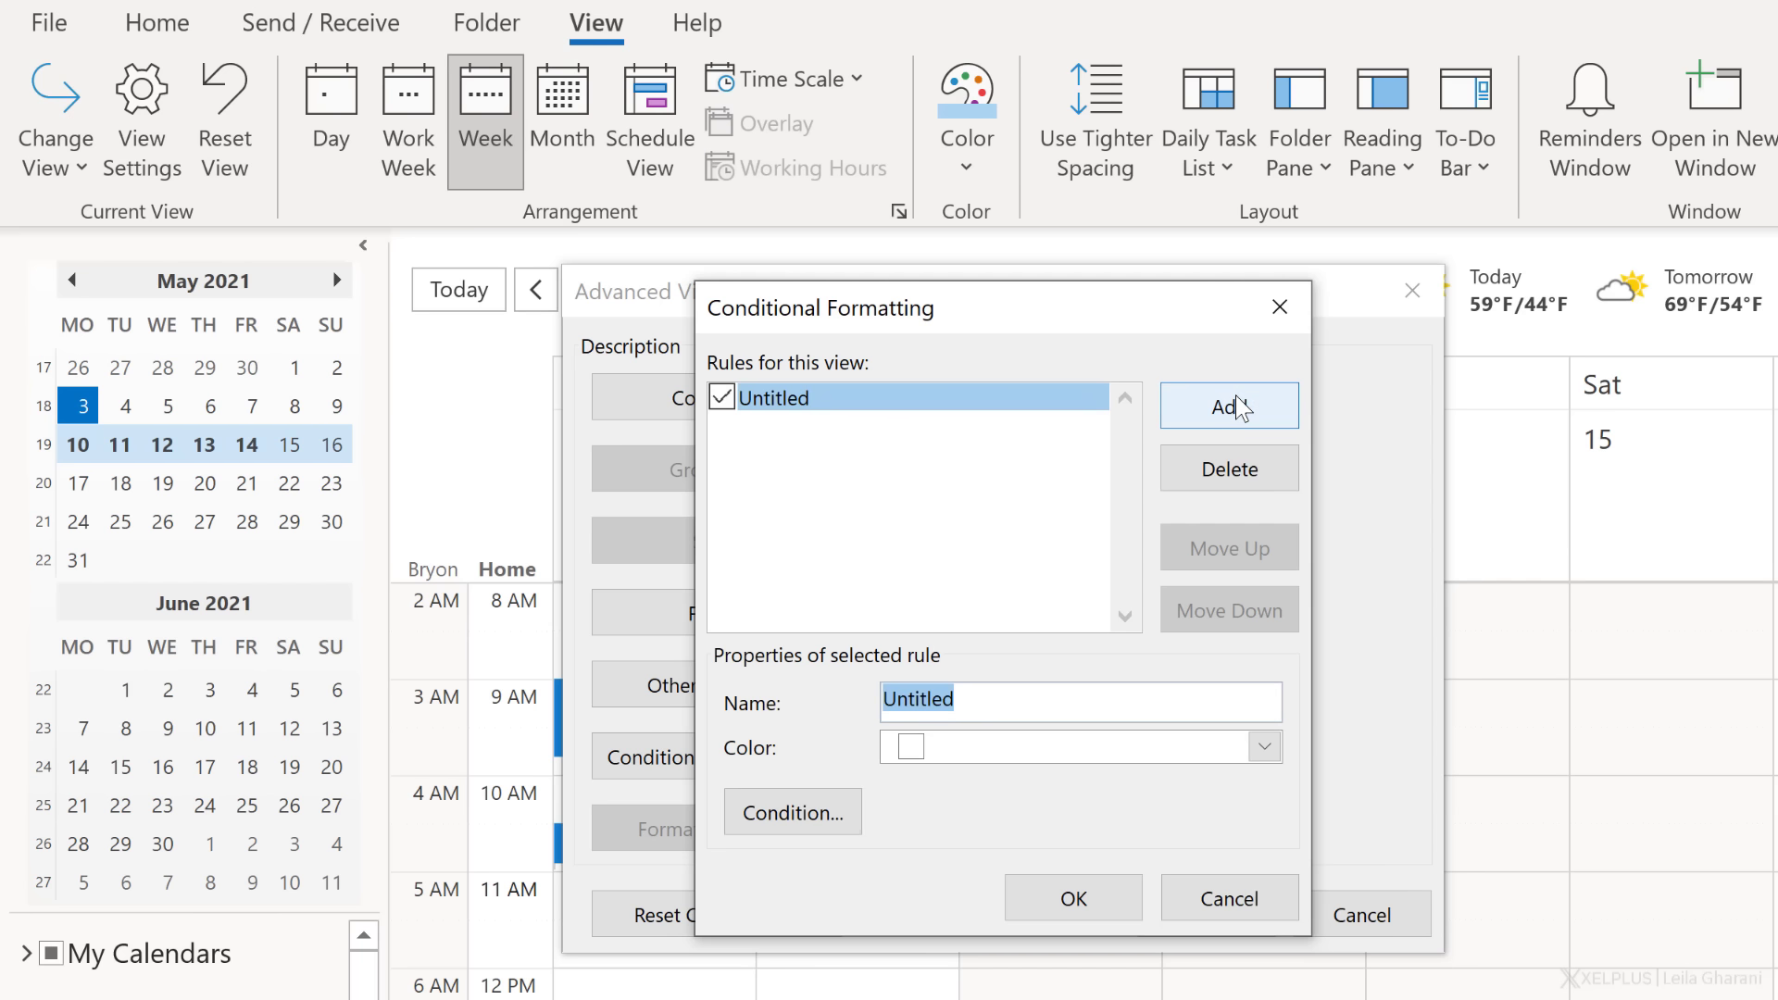
type("Boss")
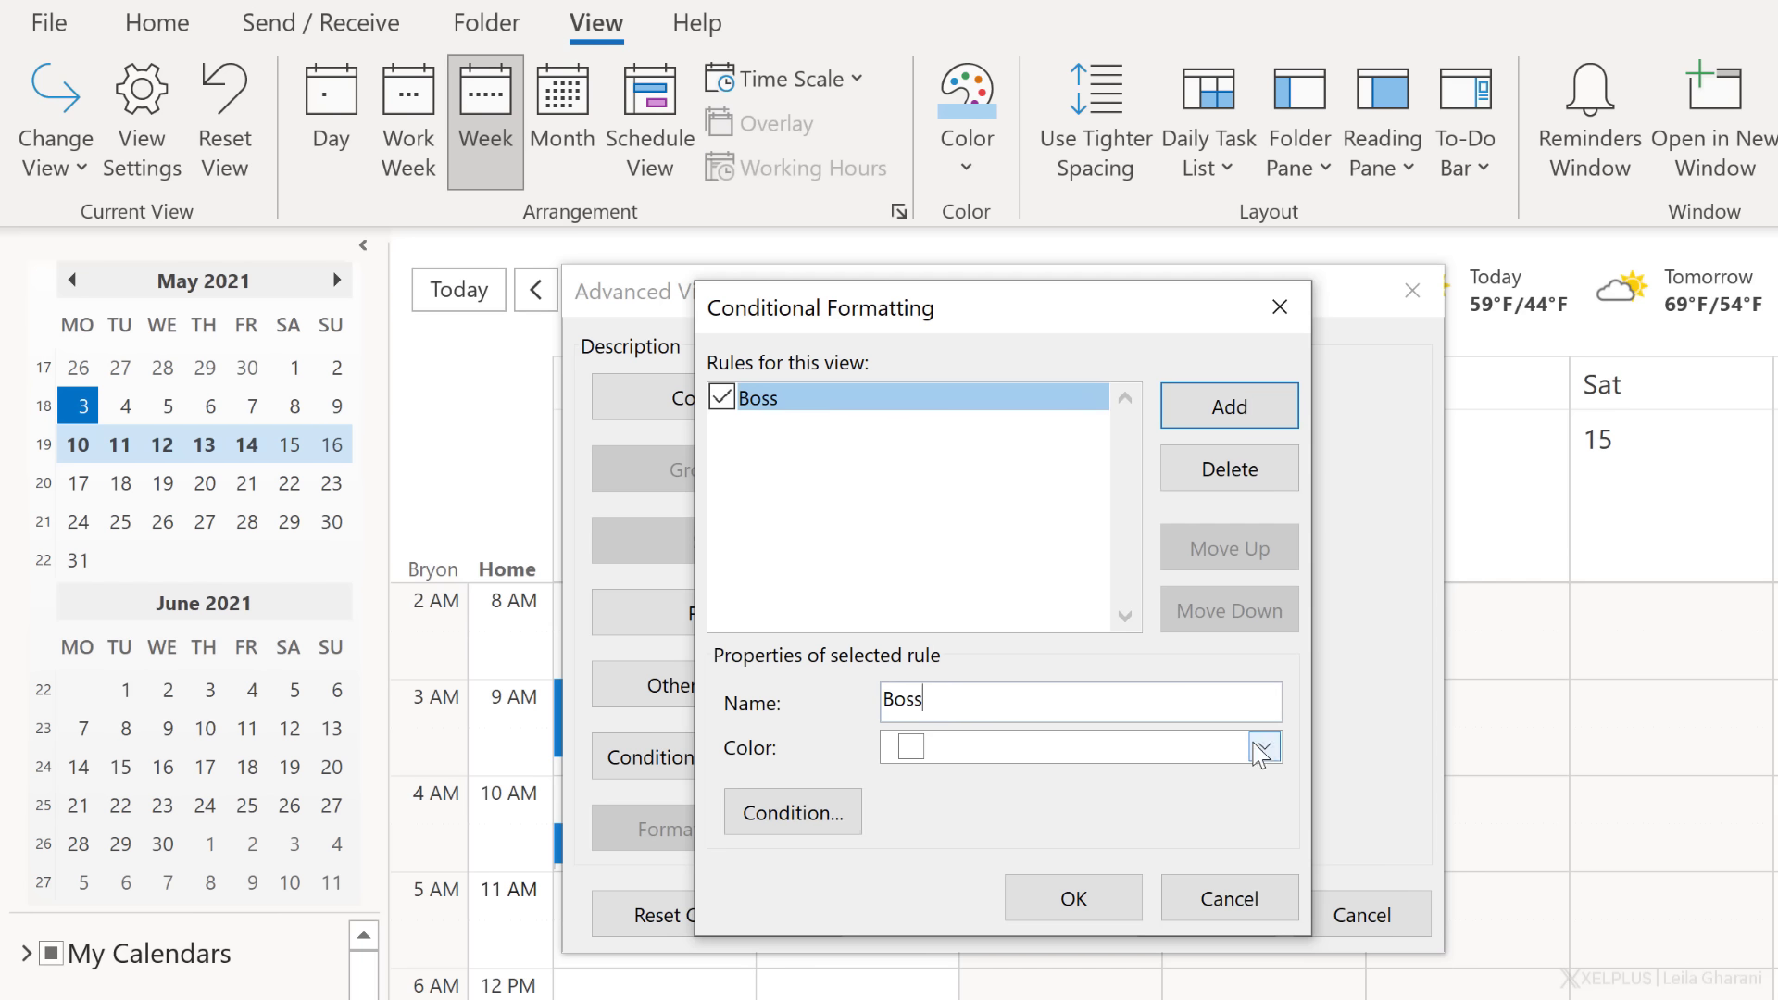
left_click(1262, 747)
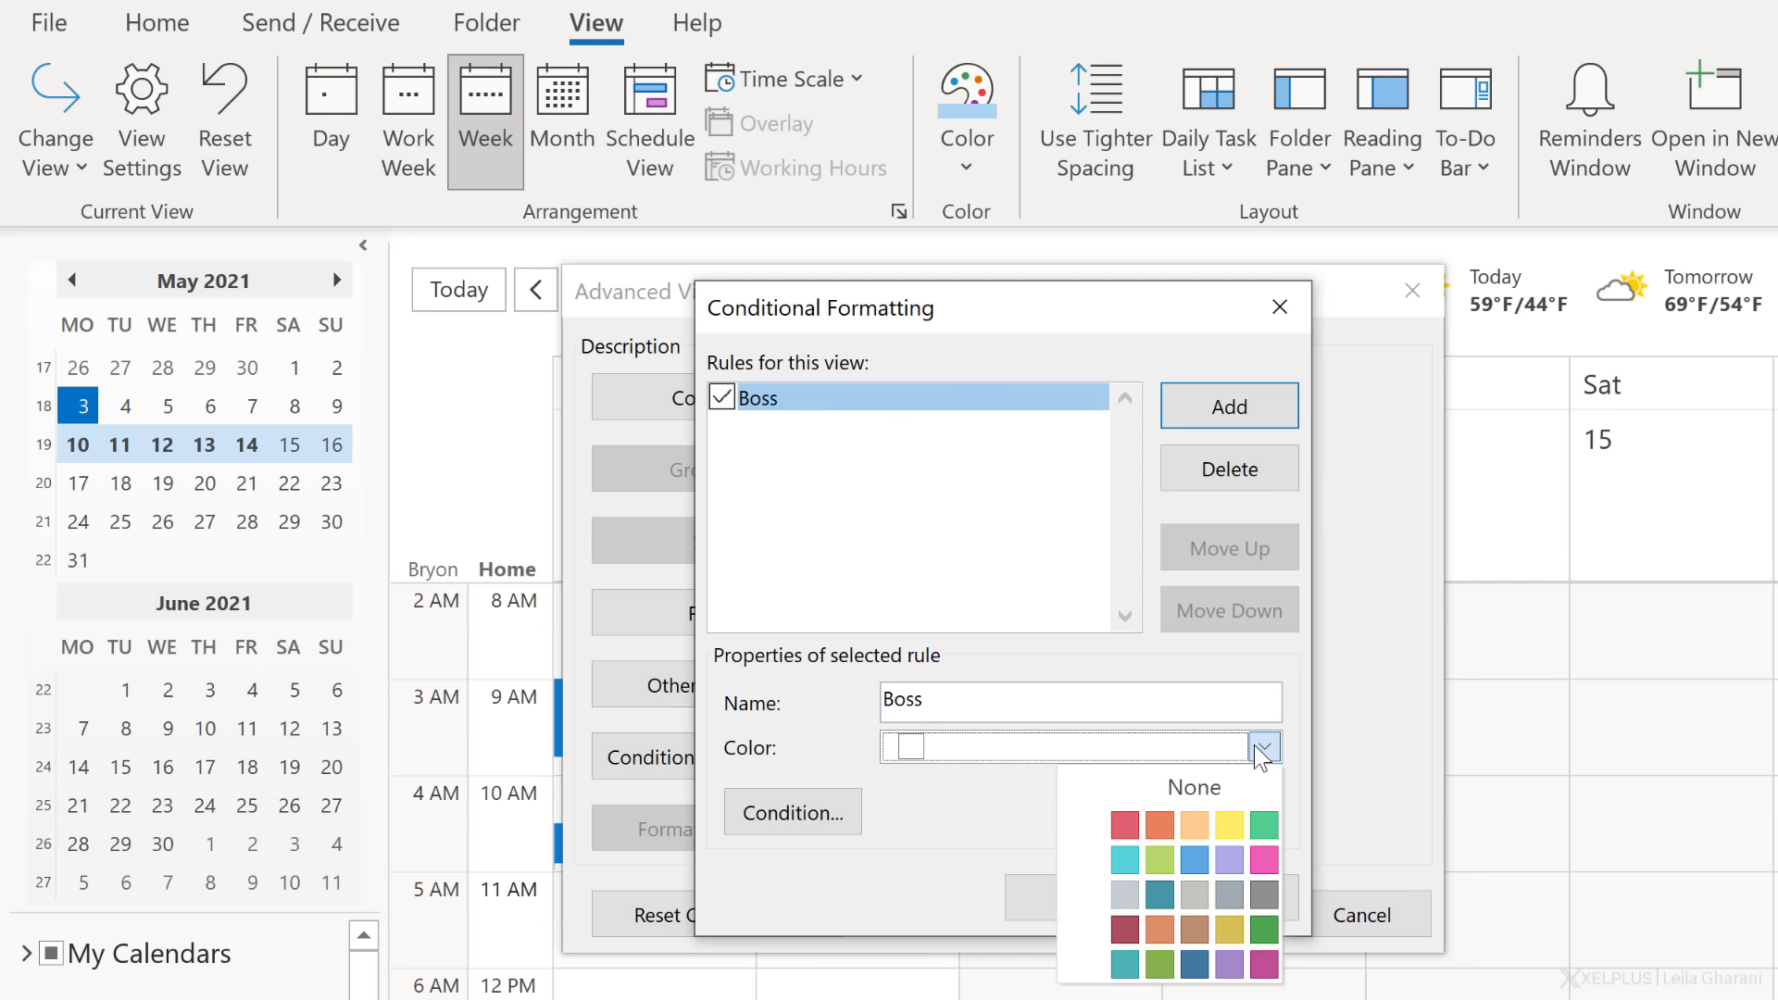
left_click(1124, 826)
left_click(808, 823)
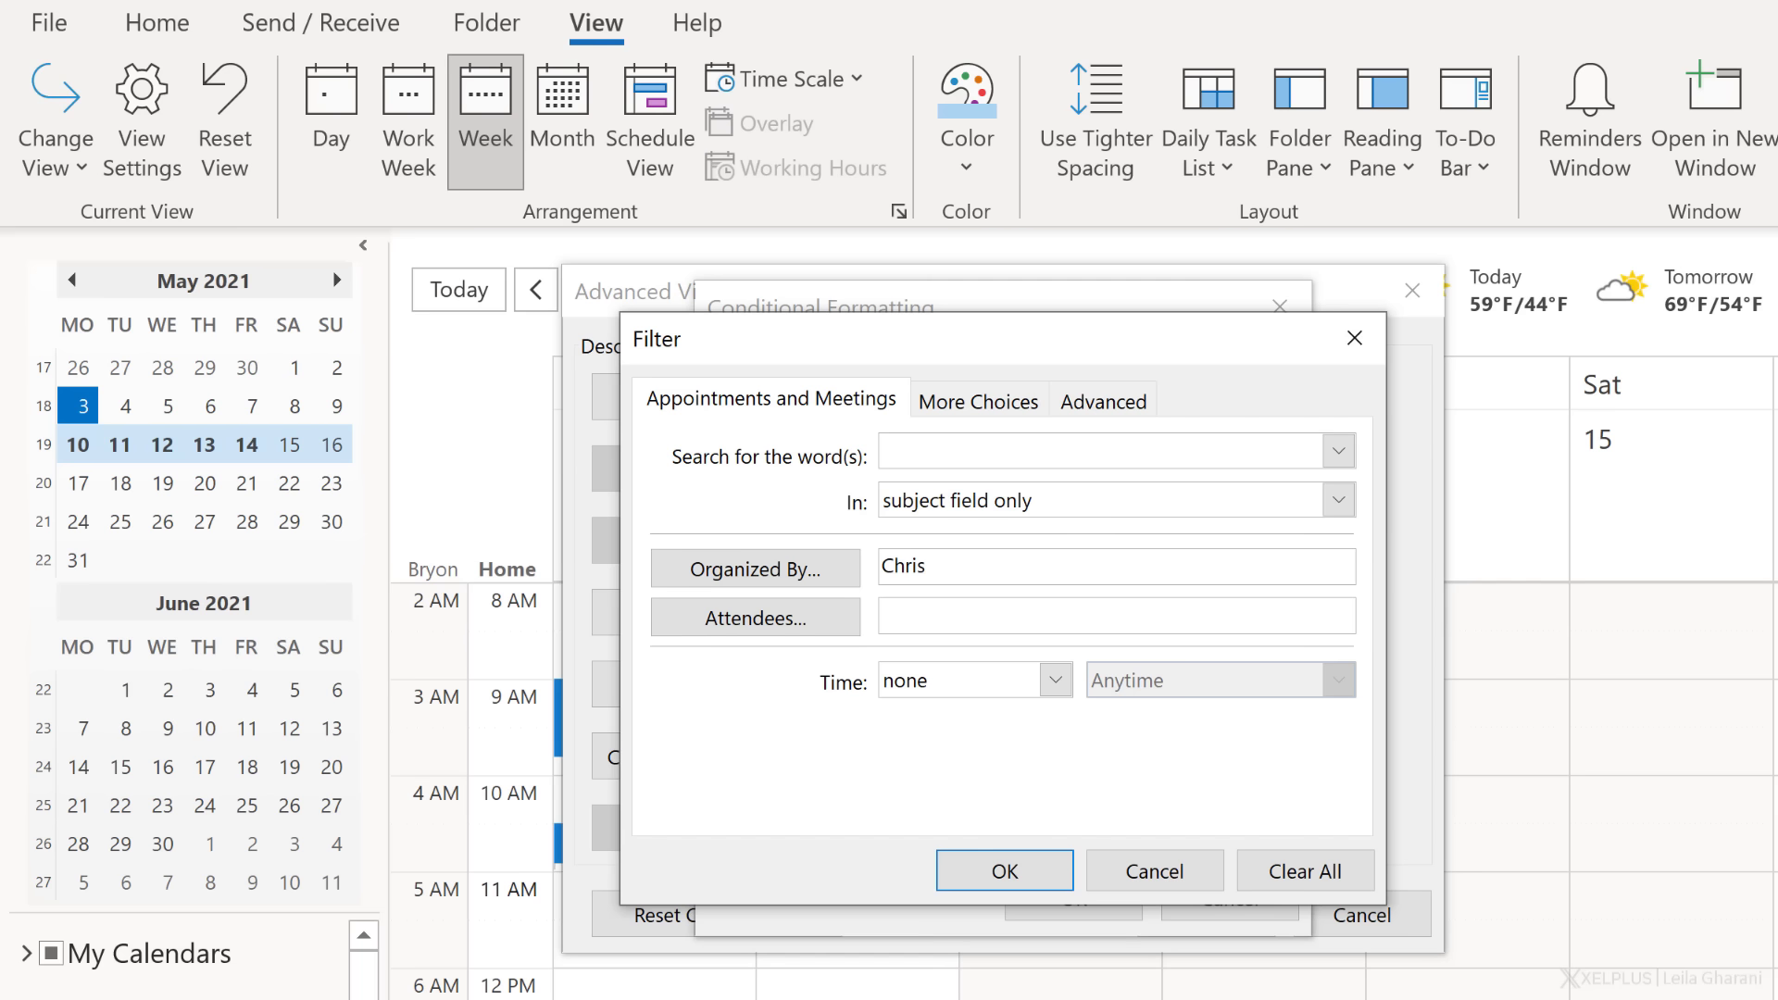
left_click(1026, 867)
left_click(1046, 896)
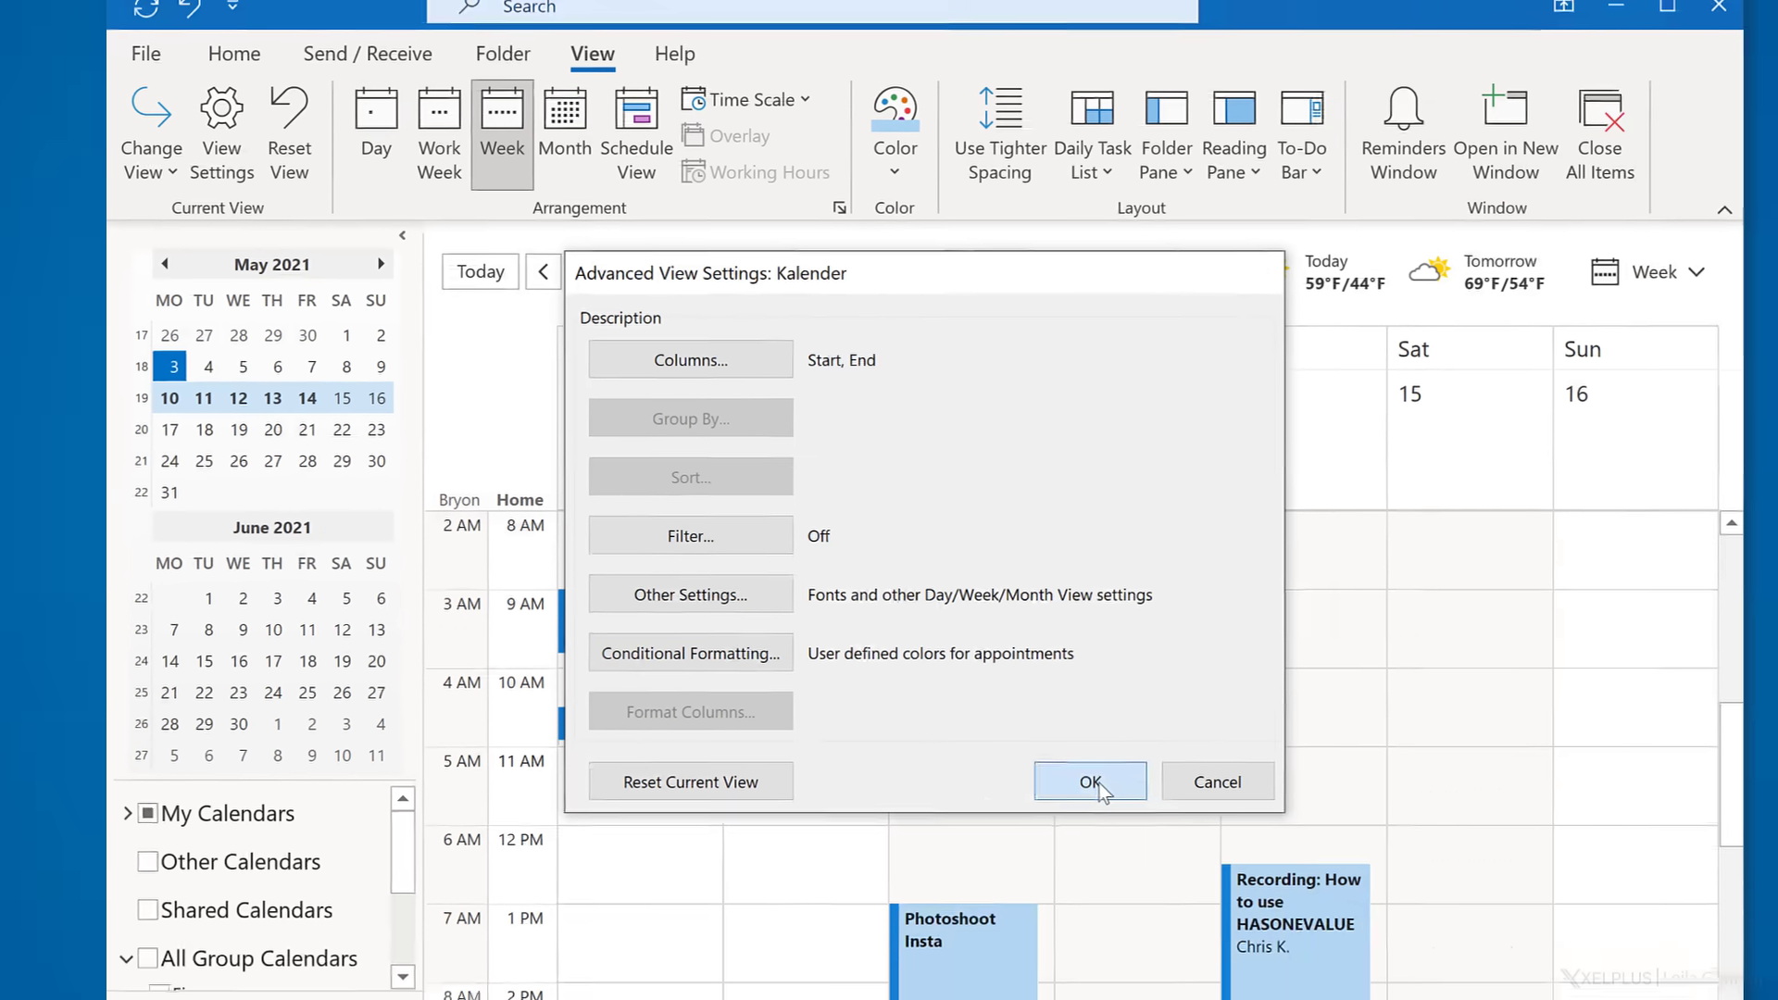
left_click(1195, 915)
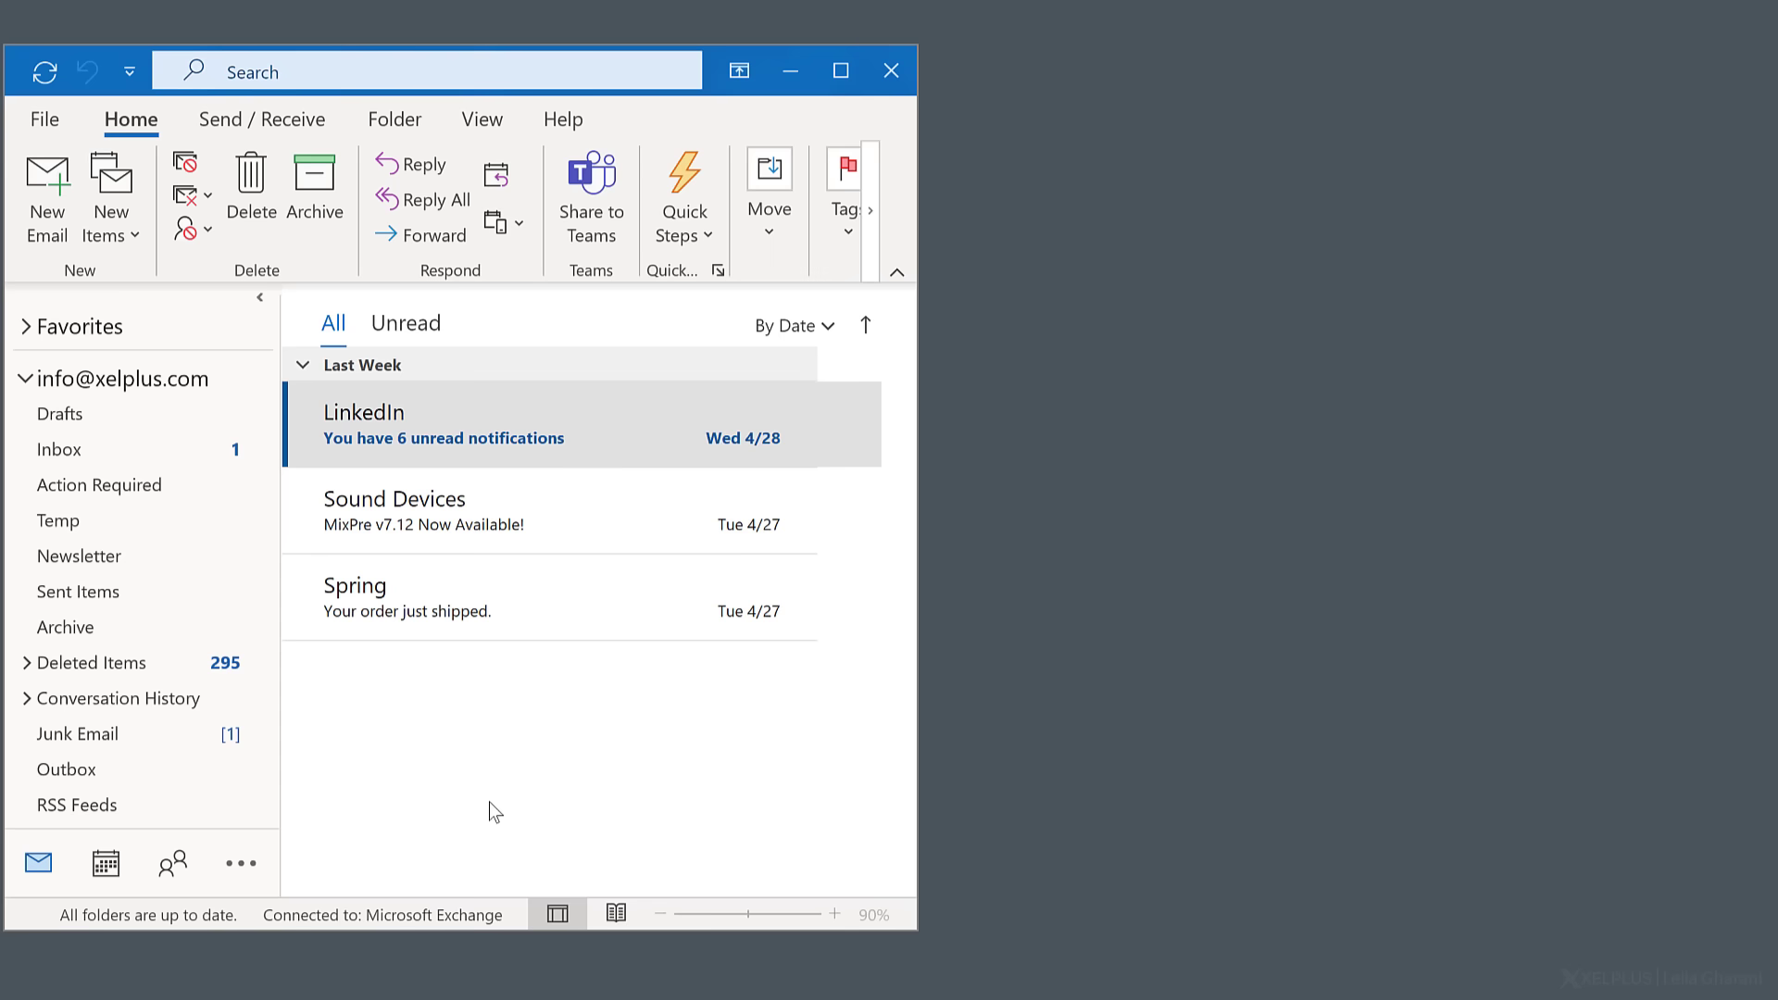
- Open the calendar in its own separate window from the mail window
left_click(489, 801)
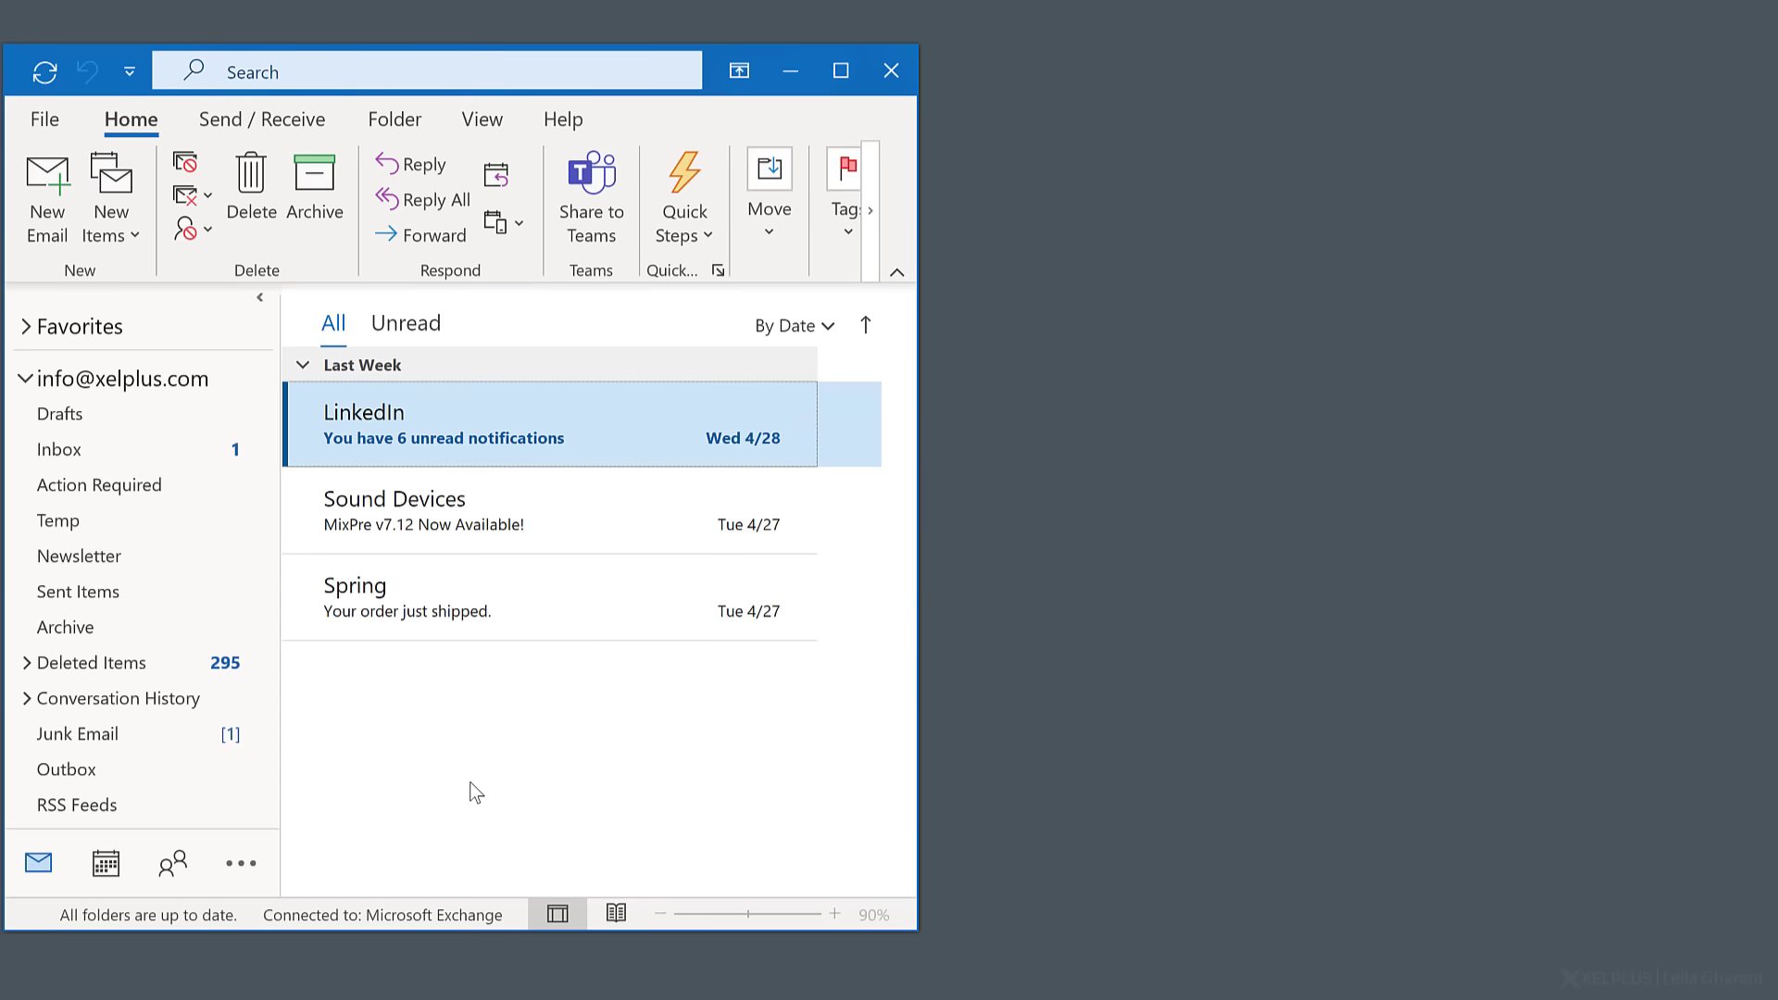
right_click(102, 865)
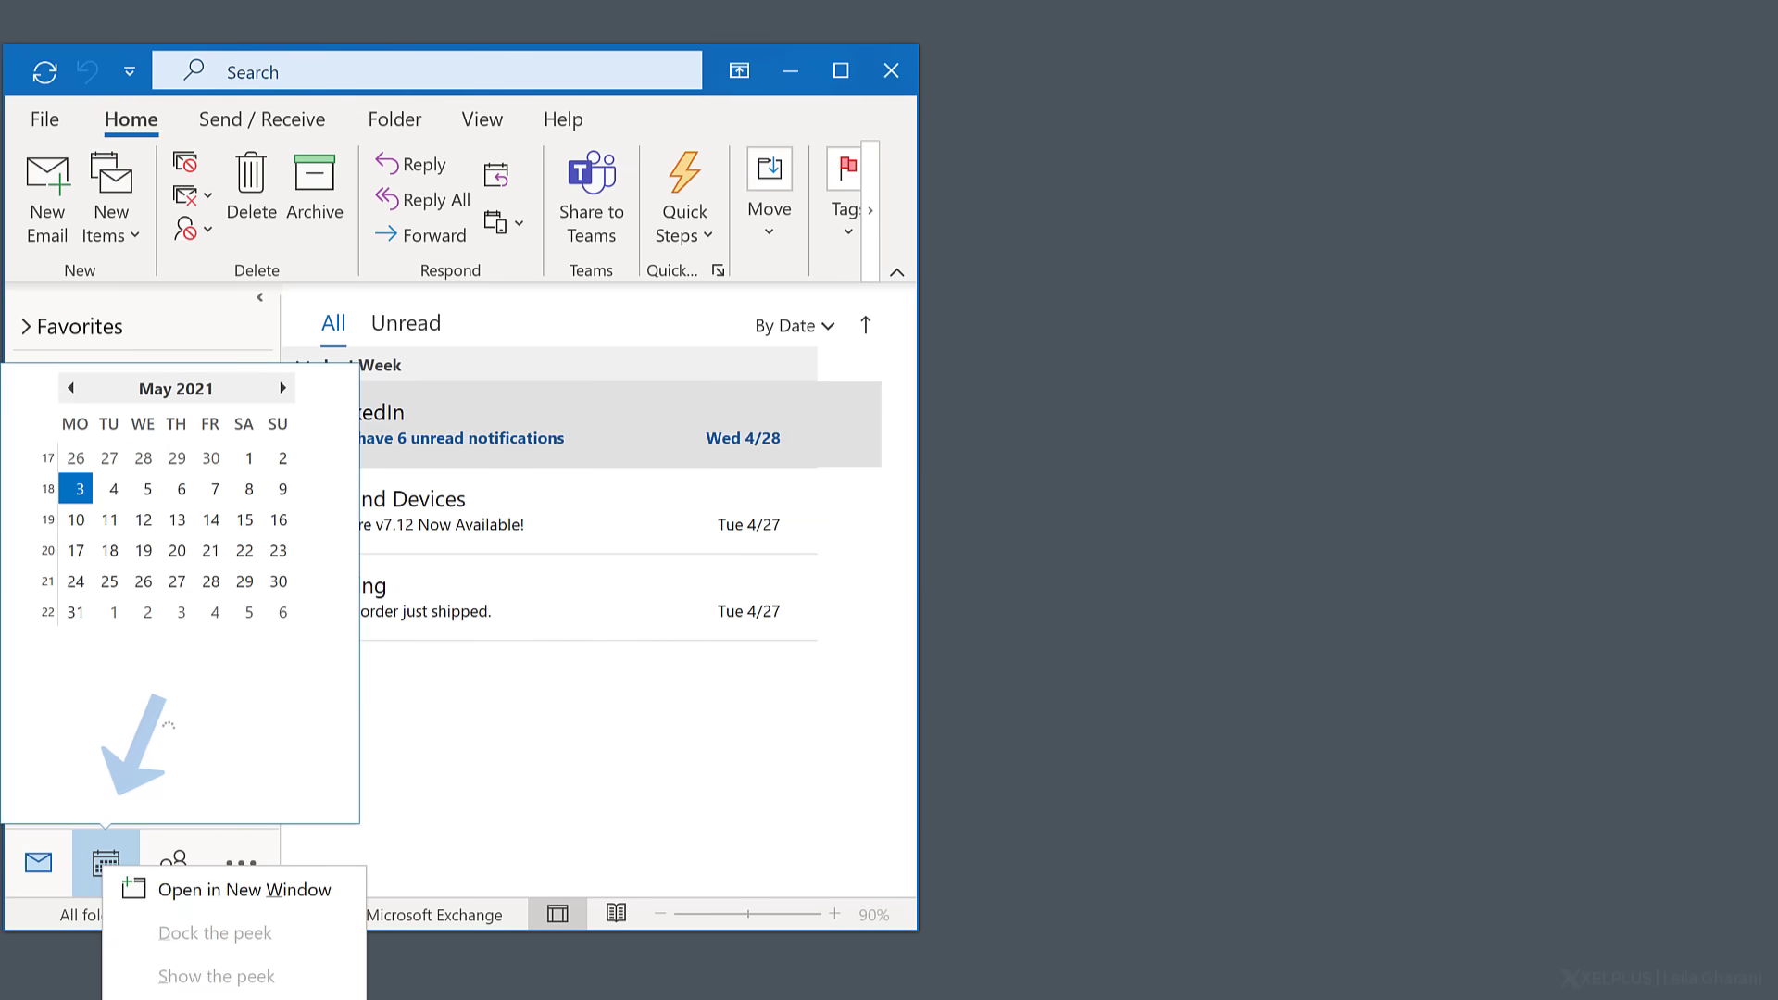
left_click(190, 891)
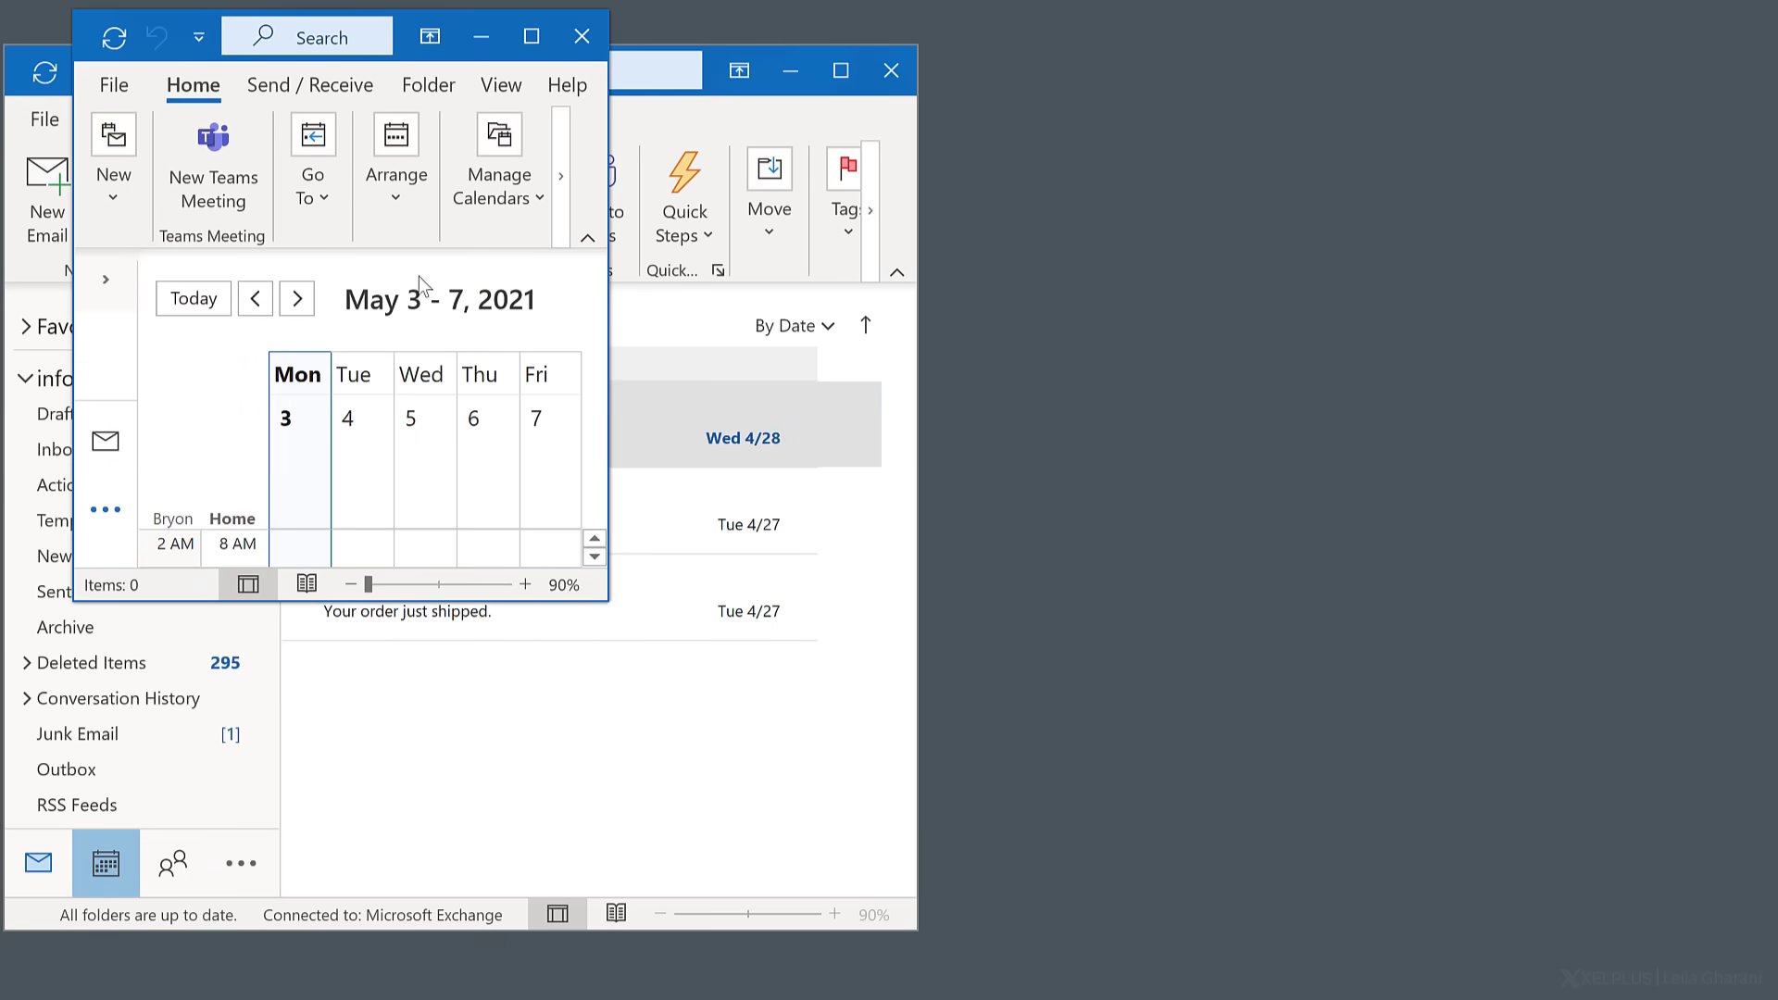
- Move the calendar window to the right, enlarge it, and show the week of May 10–16
left_click_drag(403, 36, 1254, 68)
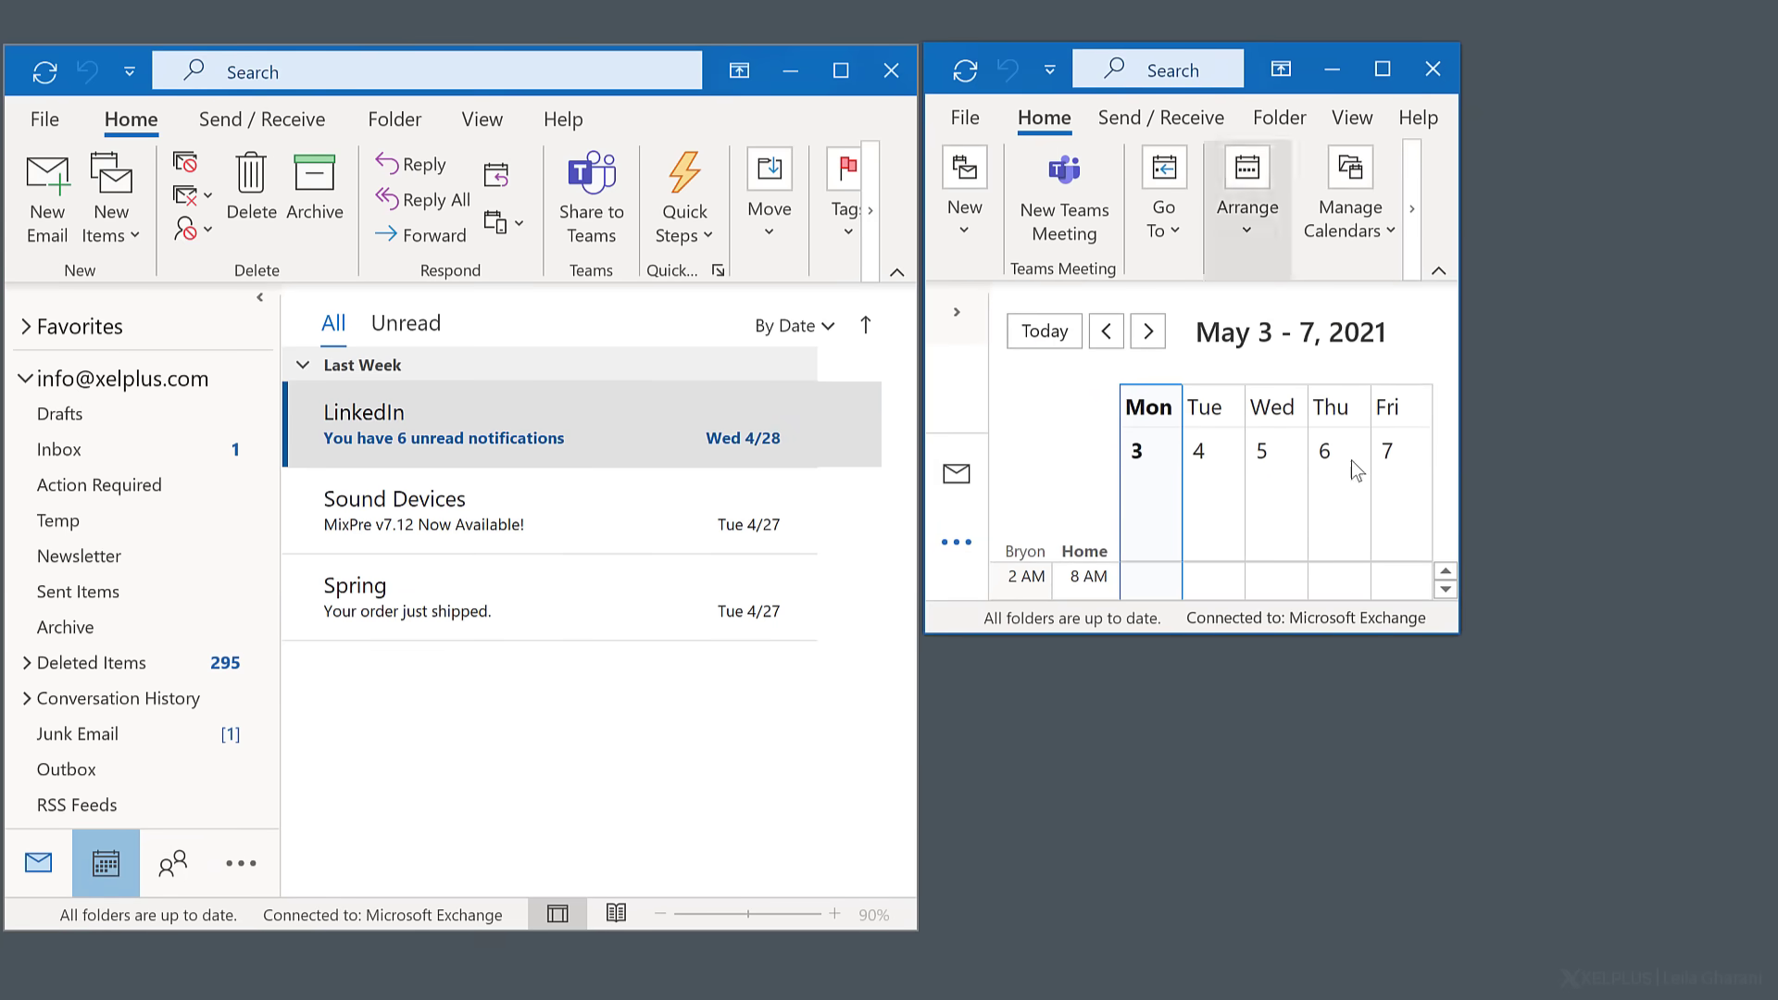
left_click_drag(1204, 635, 1192, 929)
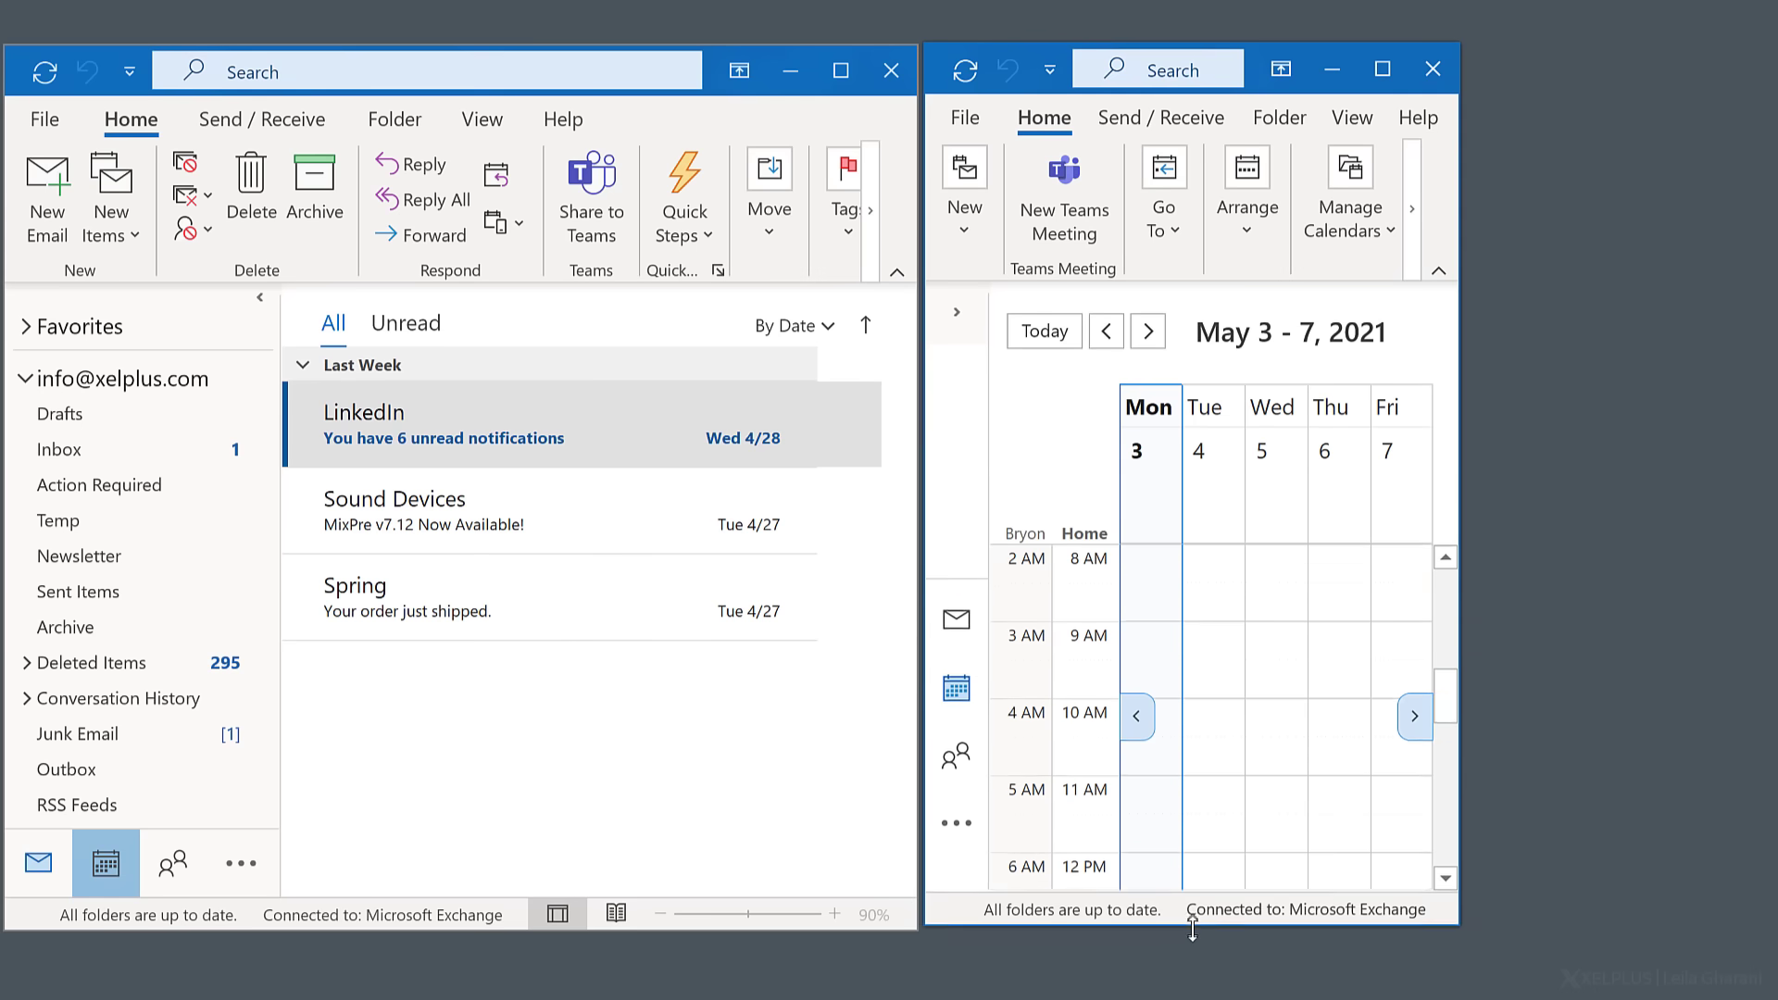
left_click_drag(1460, 517, 1771, 535)
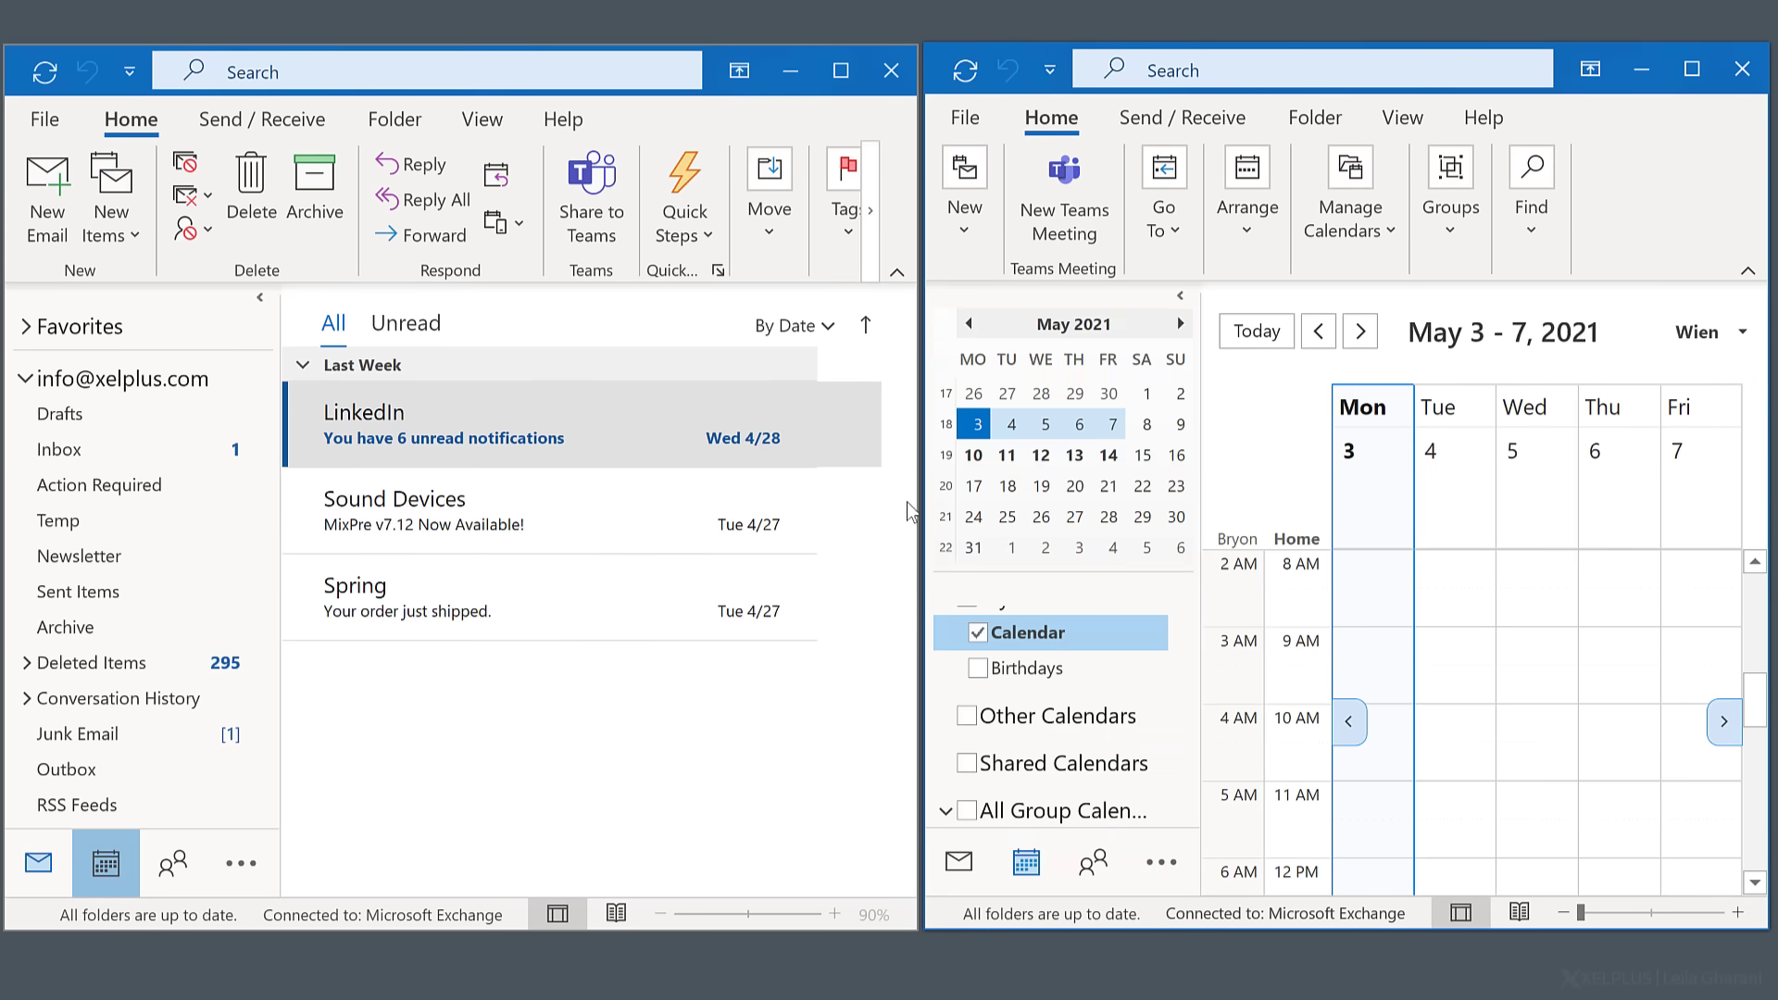
left_click(945, 456)
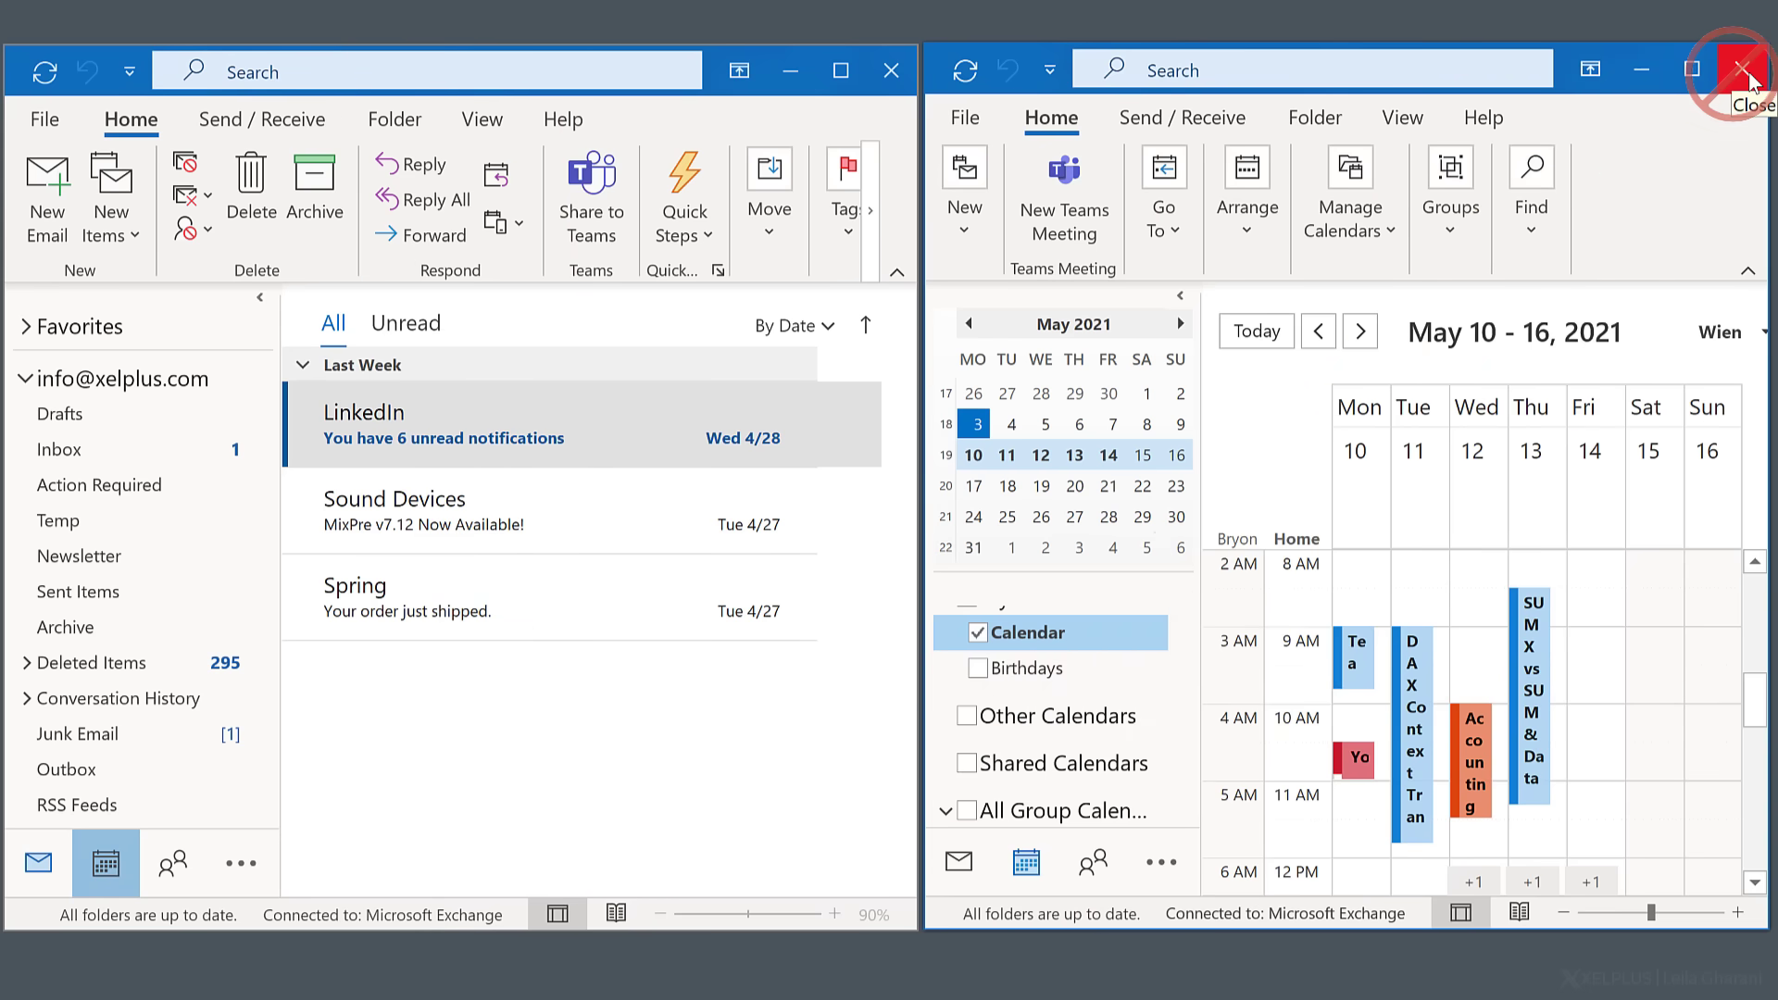
- Exit Outlook from the calendar window's File menu, closing both windows
left_click(955, 124)
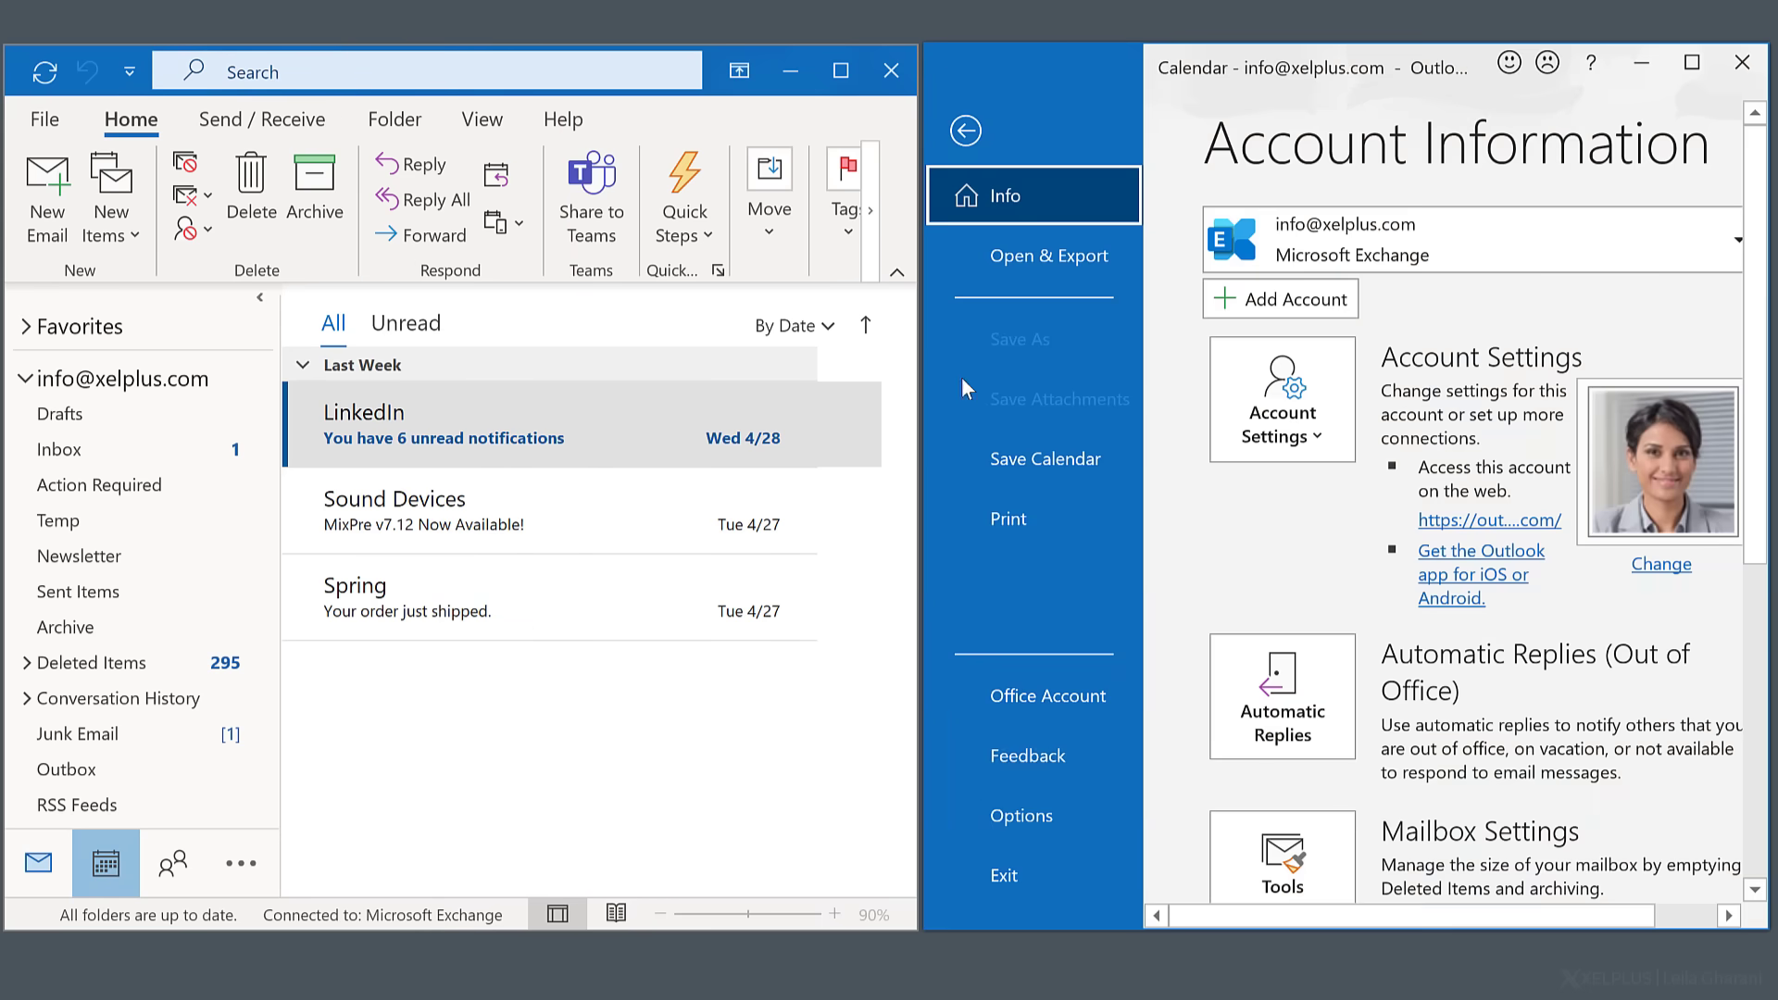
left_click(998, 872)
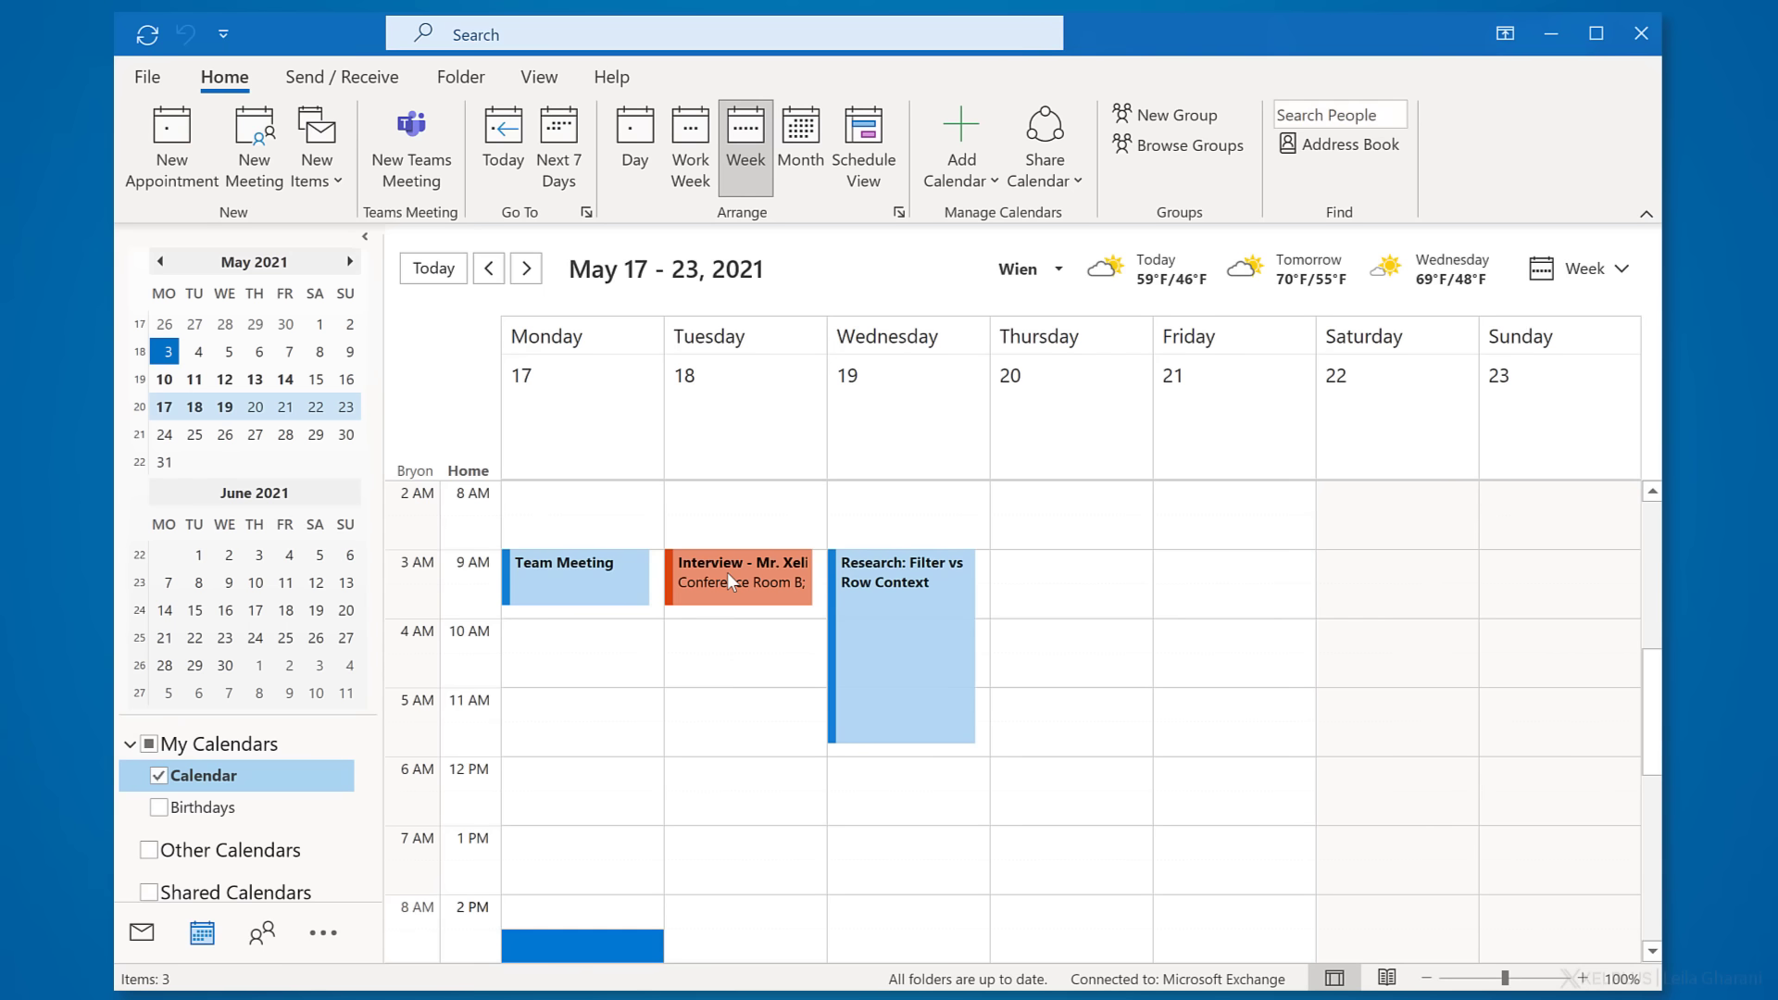
- Copy the Tuesday Interview appointment to Thursday at 9 AM
left_click(726, 572)
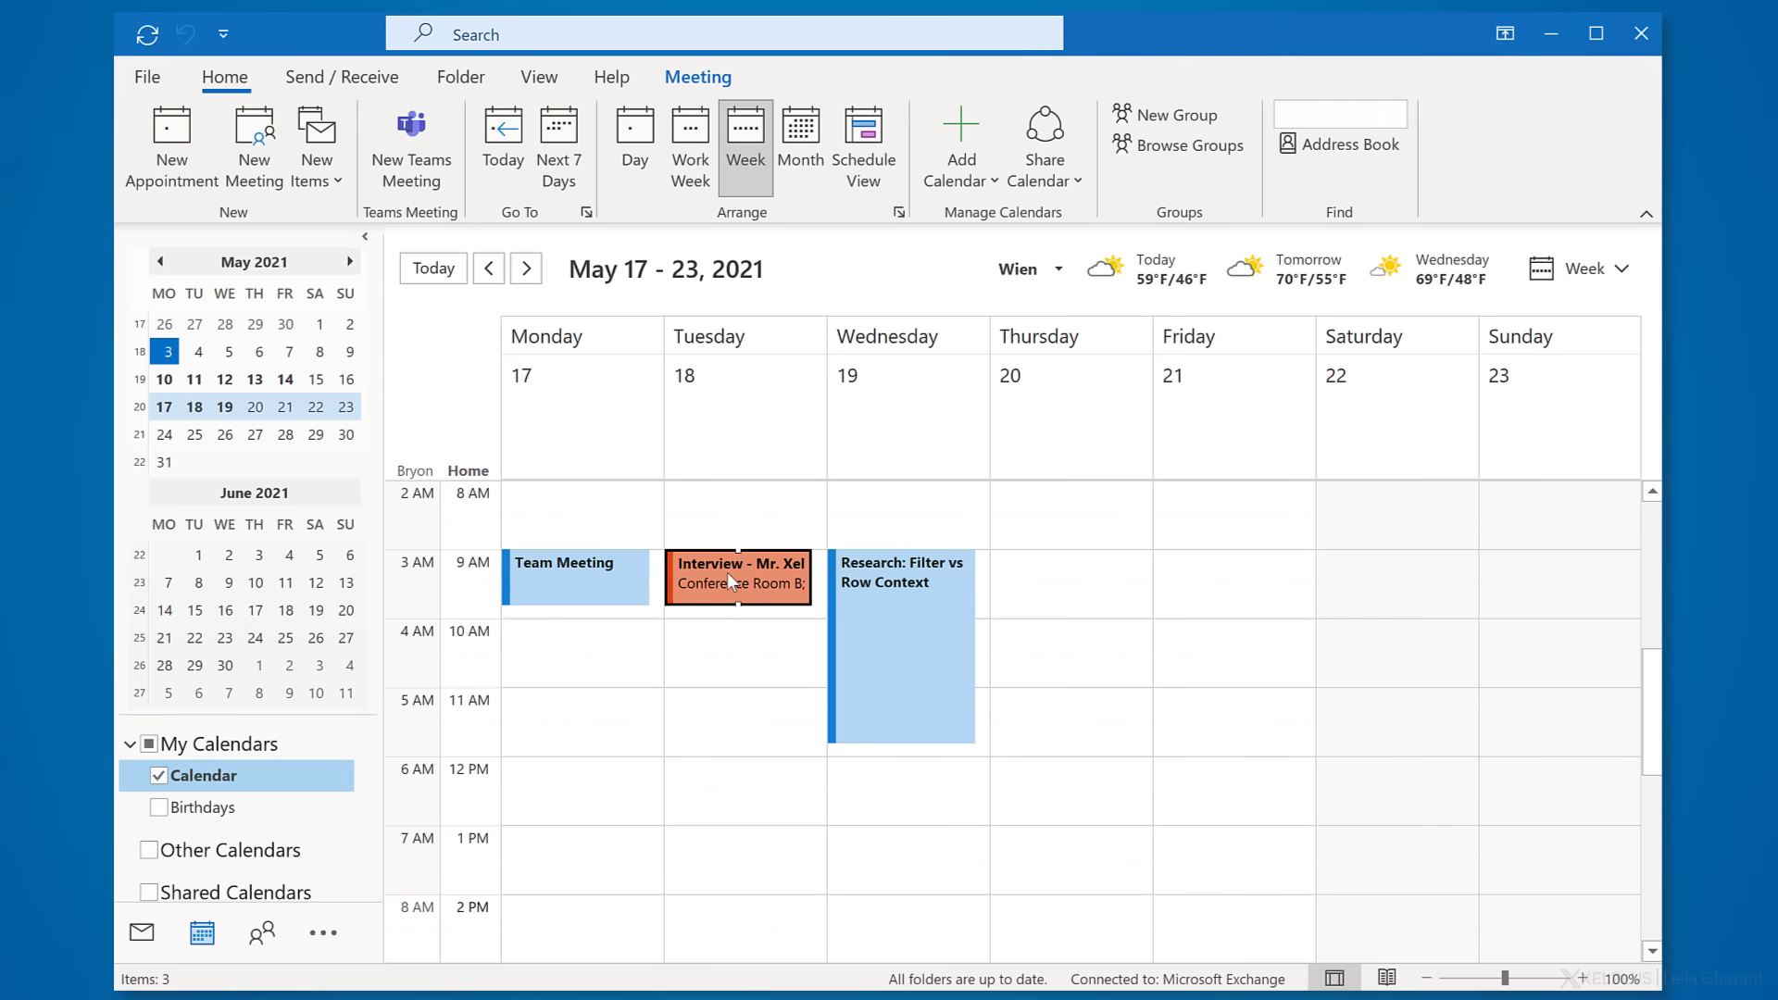
key("ctrl+c")
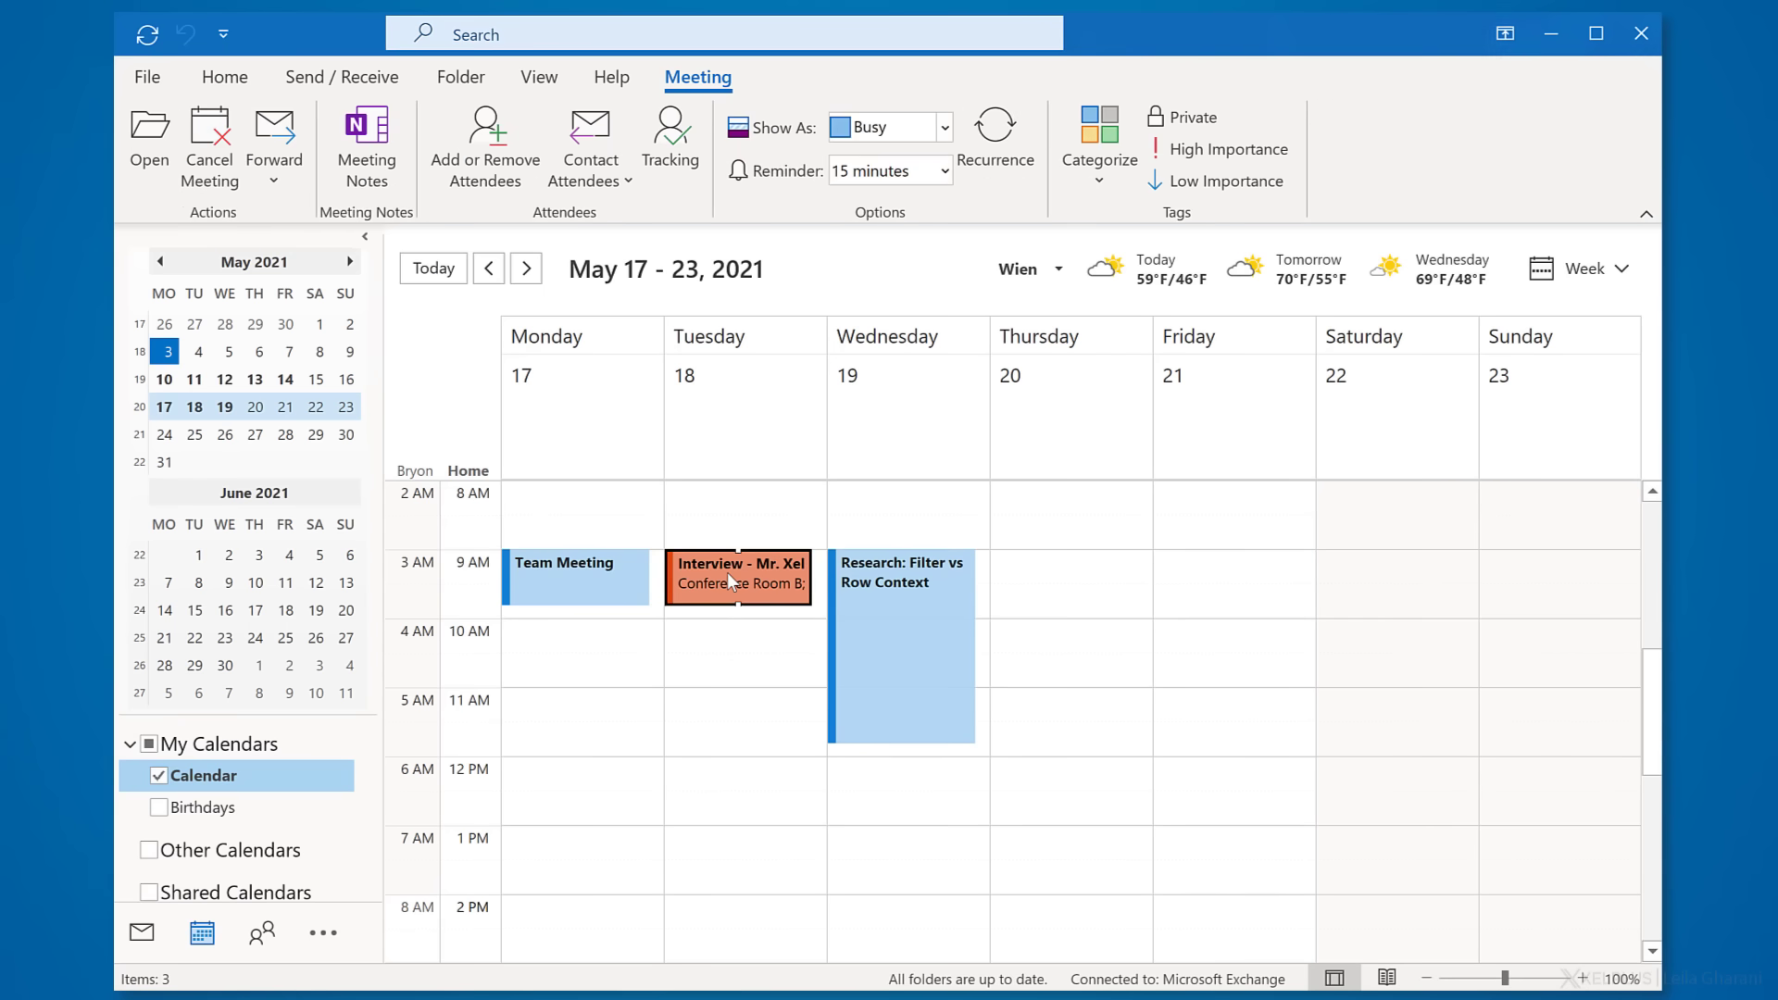
left_click(1076, 571)
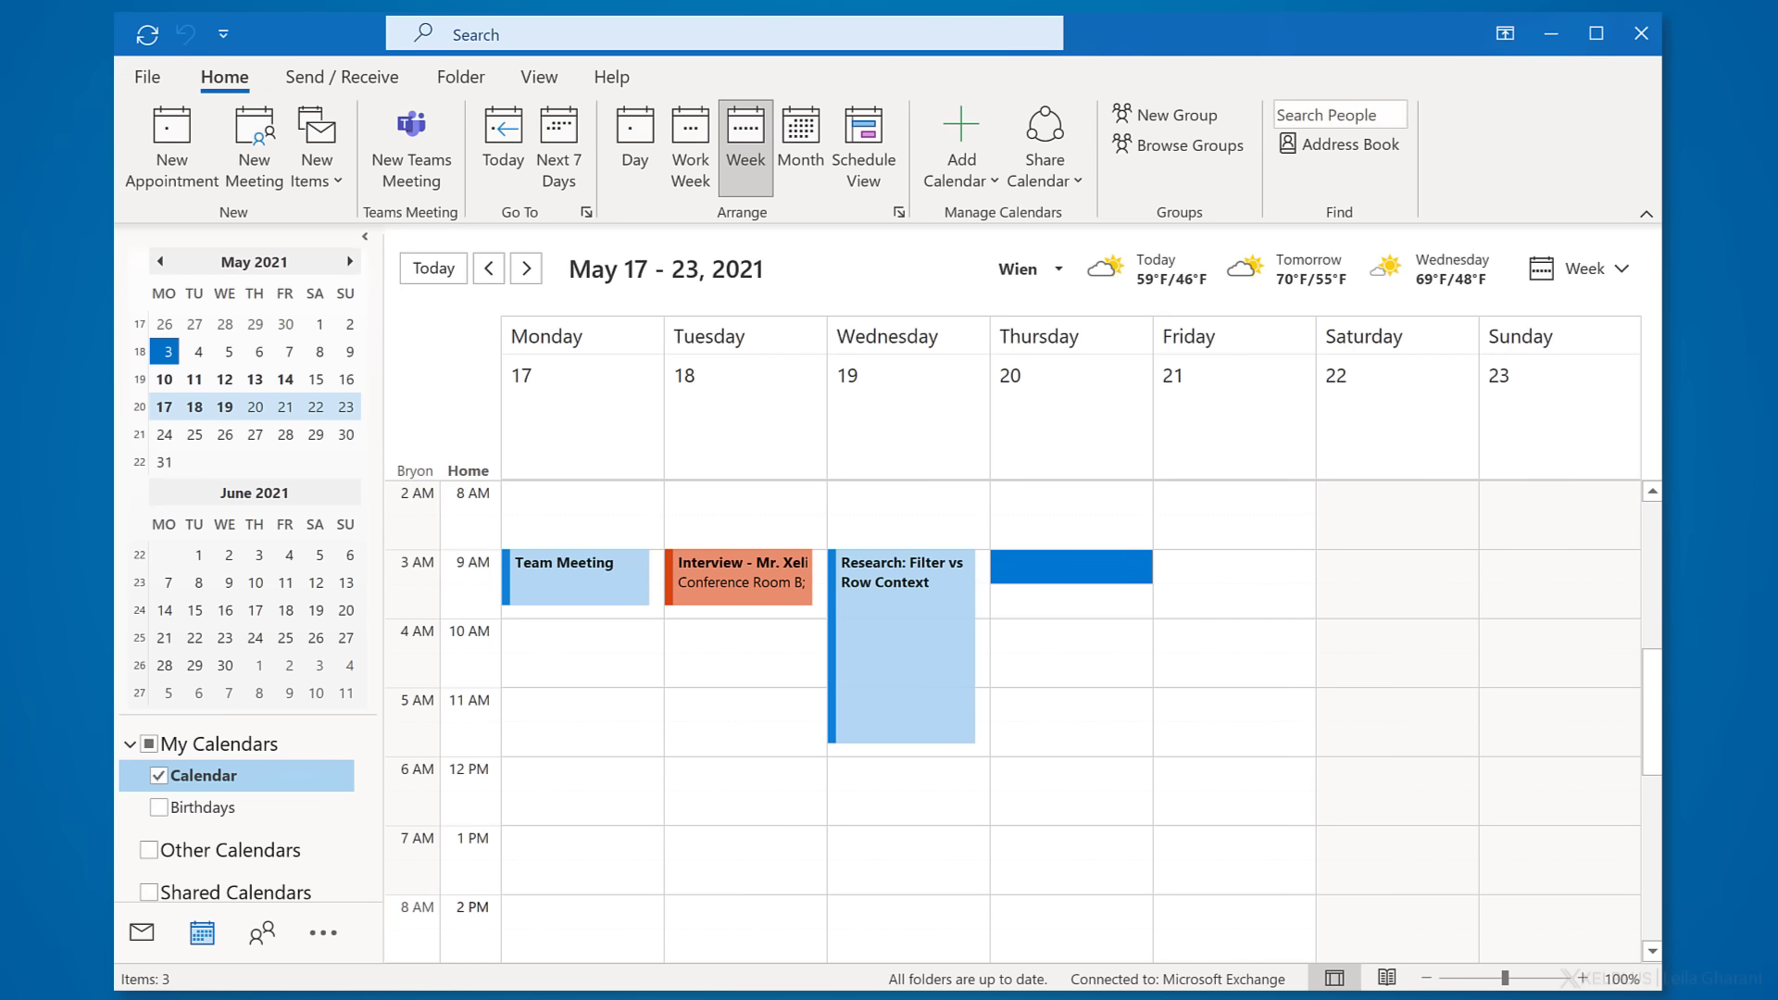
key("ctrl+v")
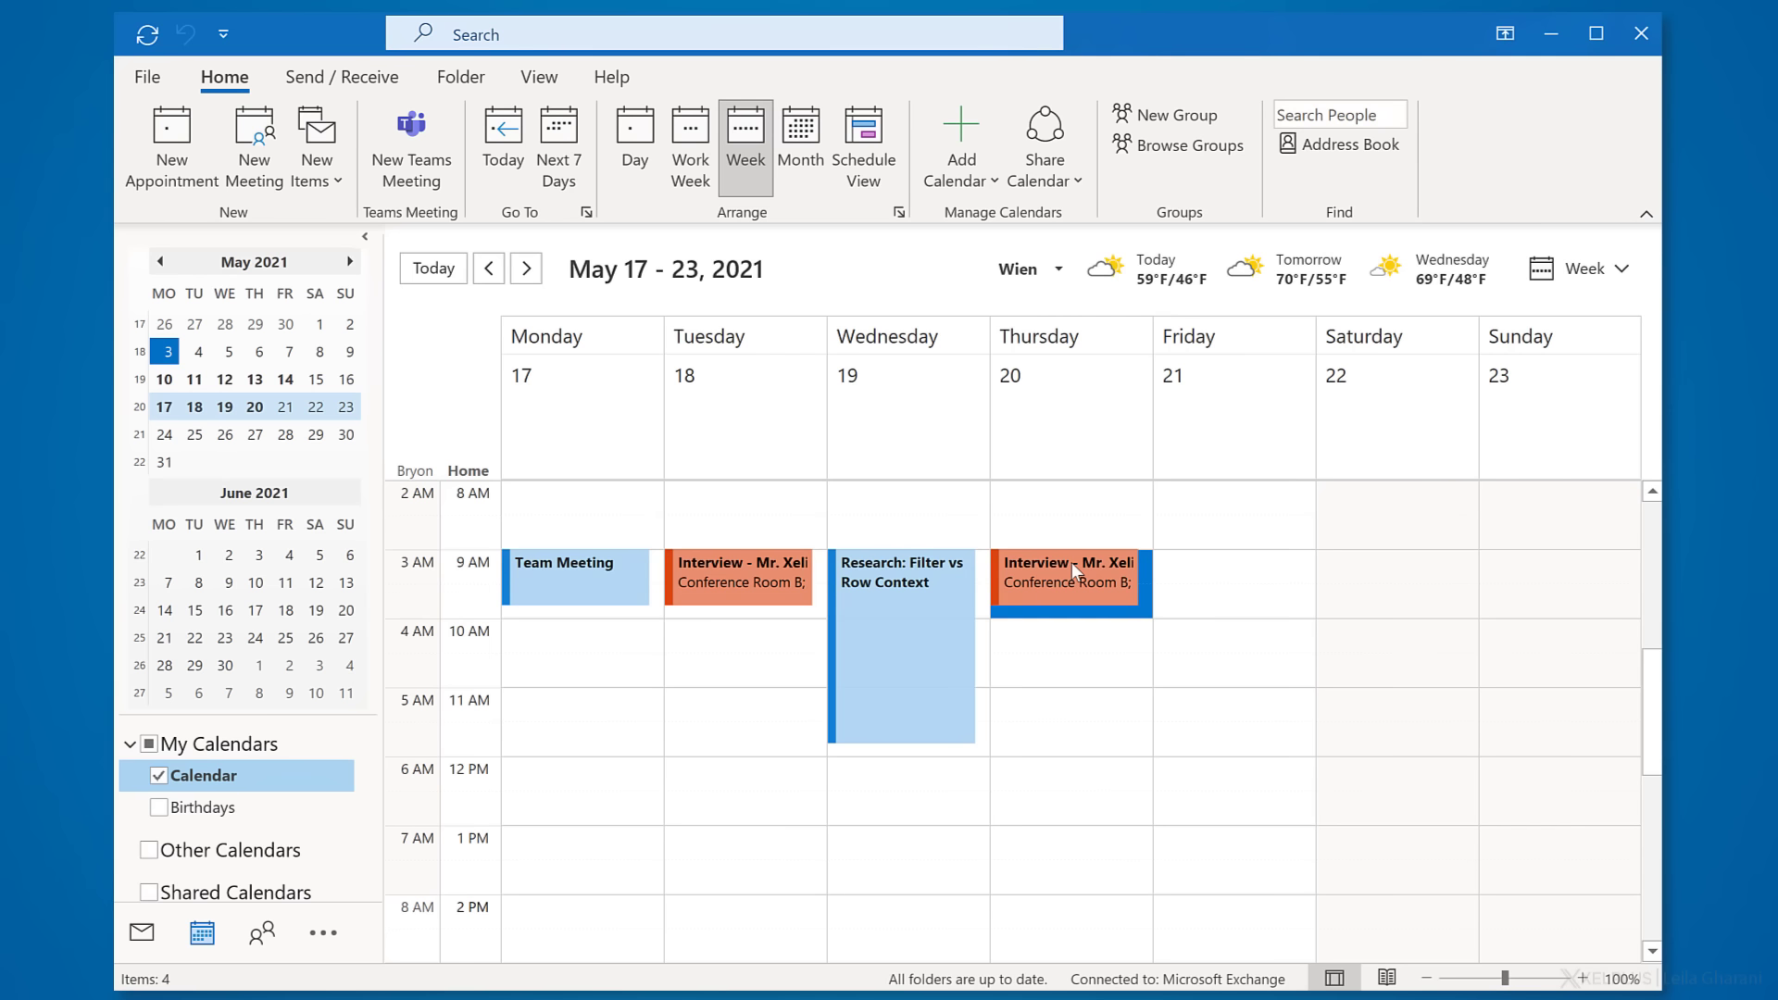
- Add a new attendee's e-mail address to the Thursday interview and send the invitation
left_click(1070, 563)
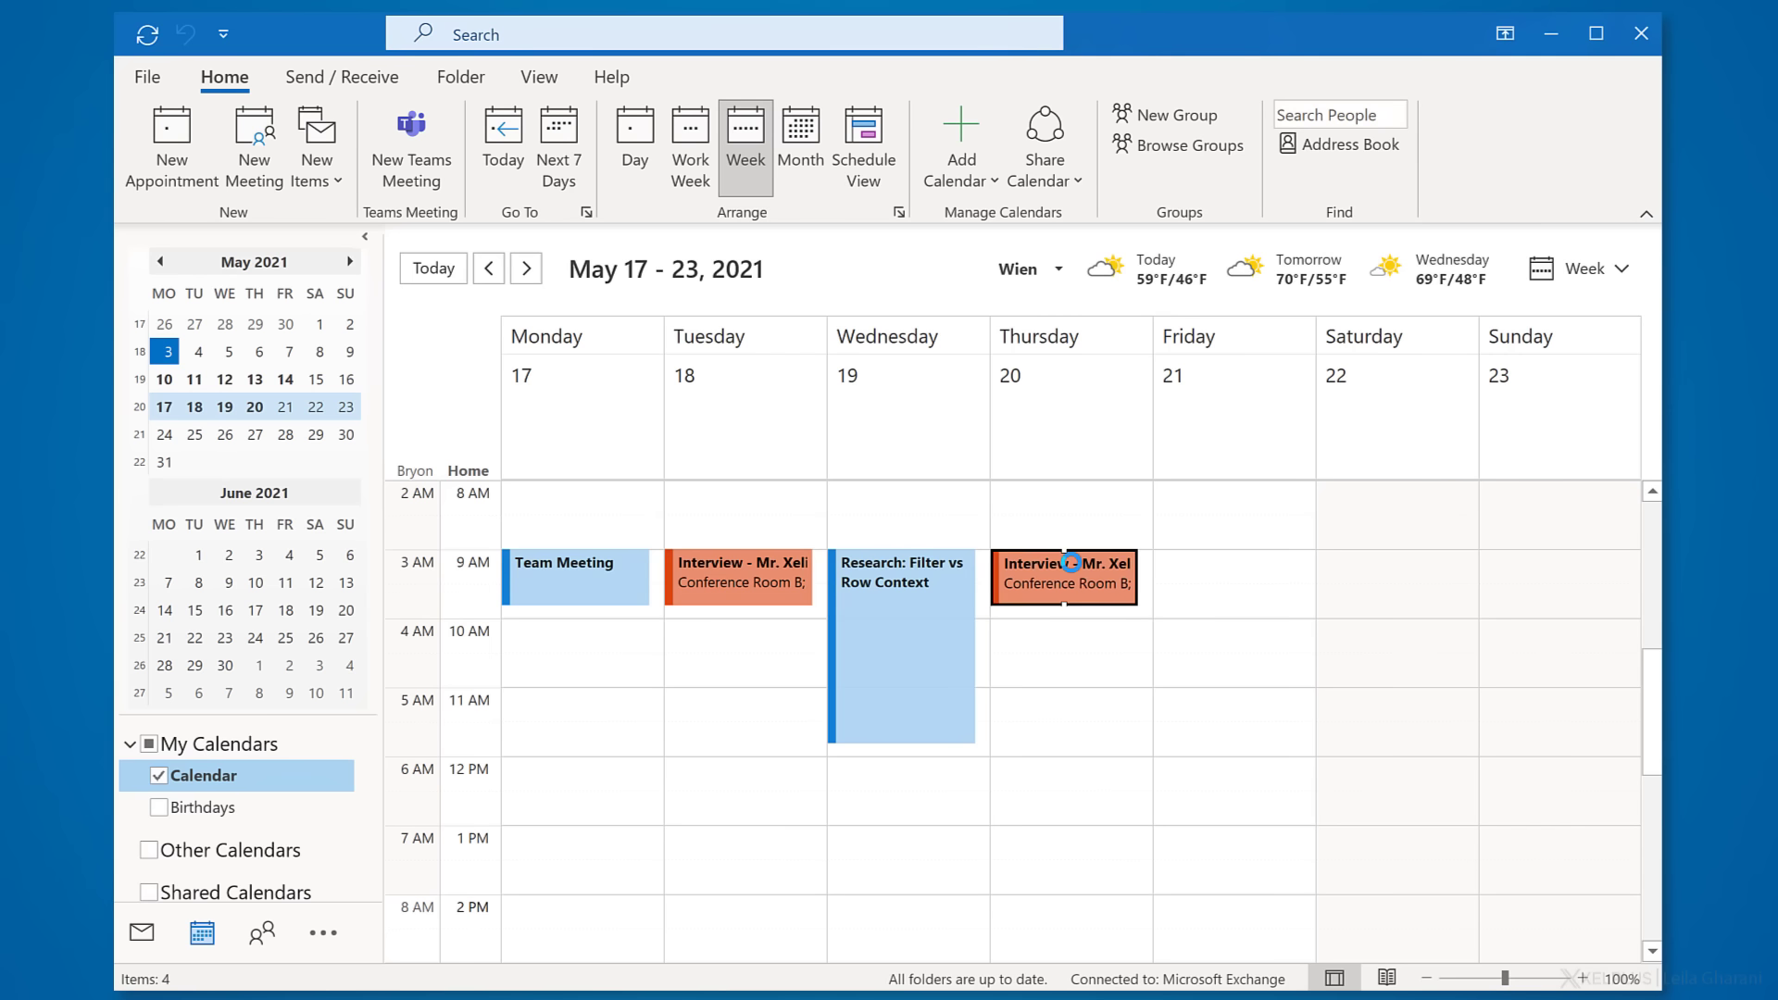
key("Return")
left_click(335, 439)
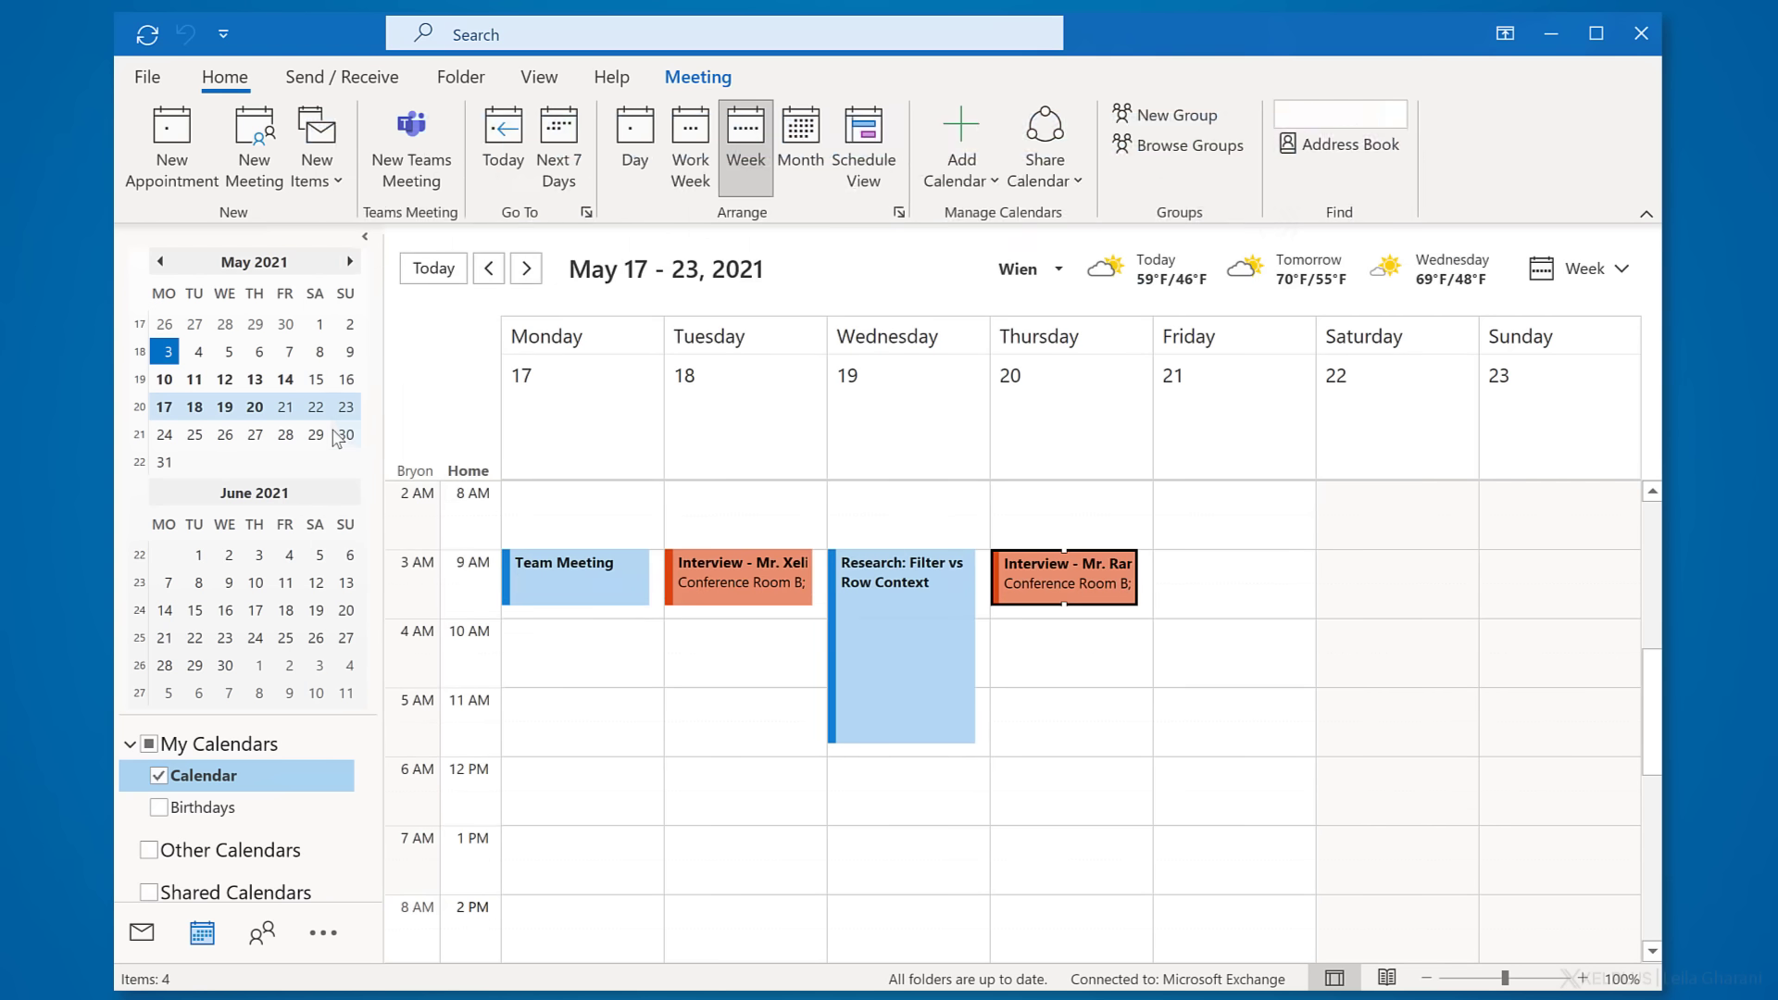
- Paste another copy of the interview into Thursday's 10 AM hour
left_click(1083, 633)
key("shift+Down")
key("ctrl+v")
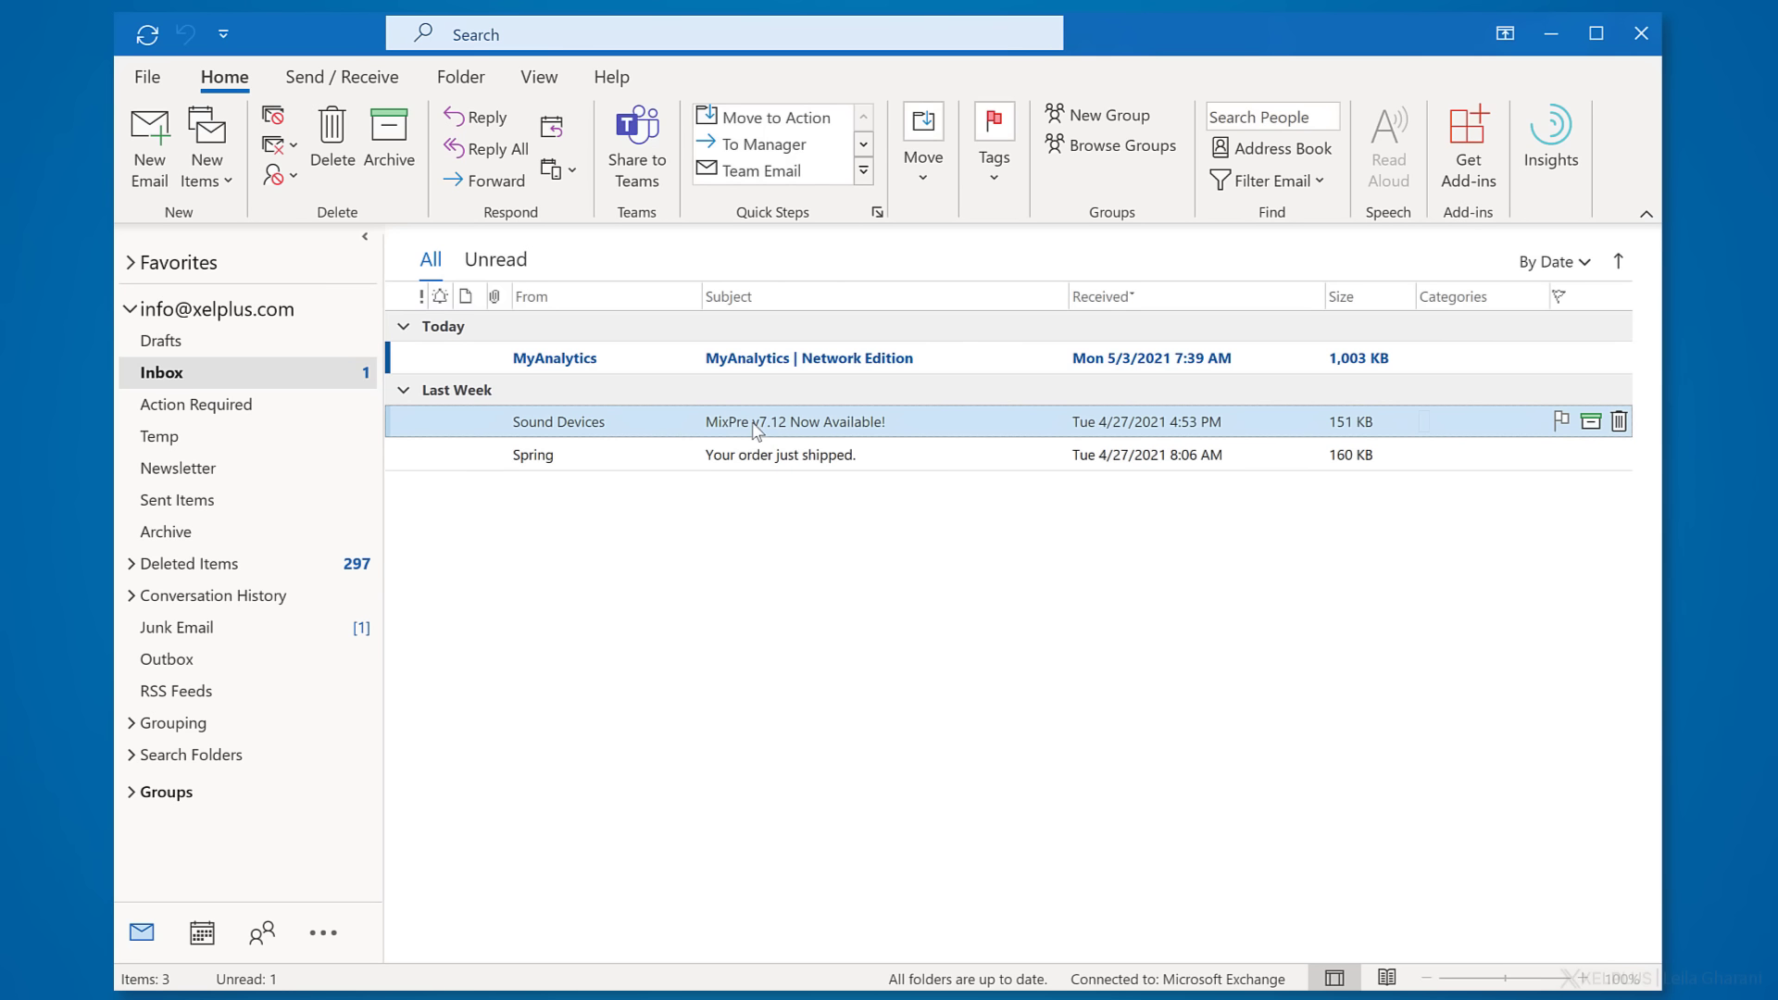
- Turn the Sound Devices email into an appointment on 5/11/2021 at 5:00 PM and save it
left_click_drag(448, 651, 212, 937)
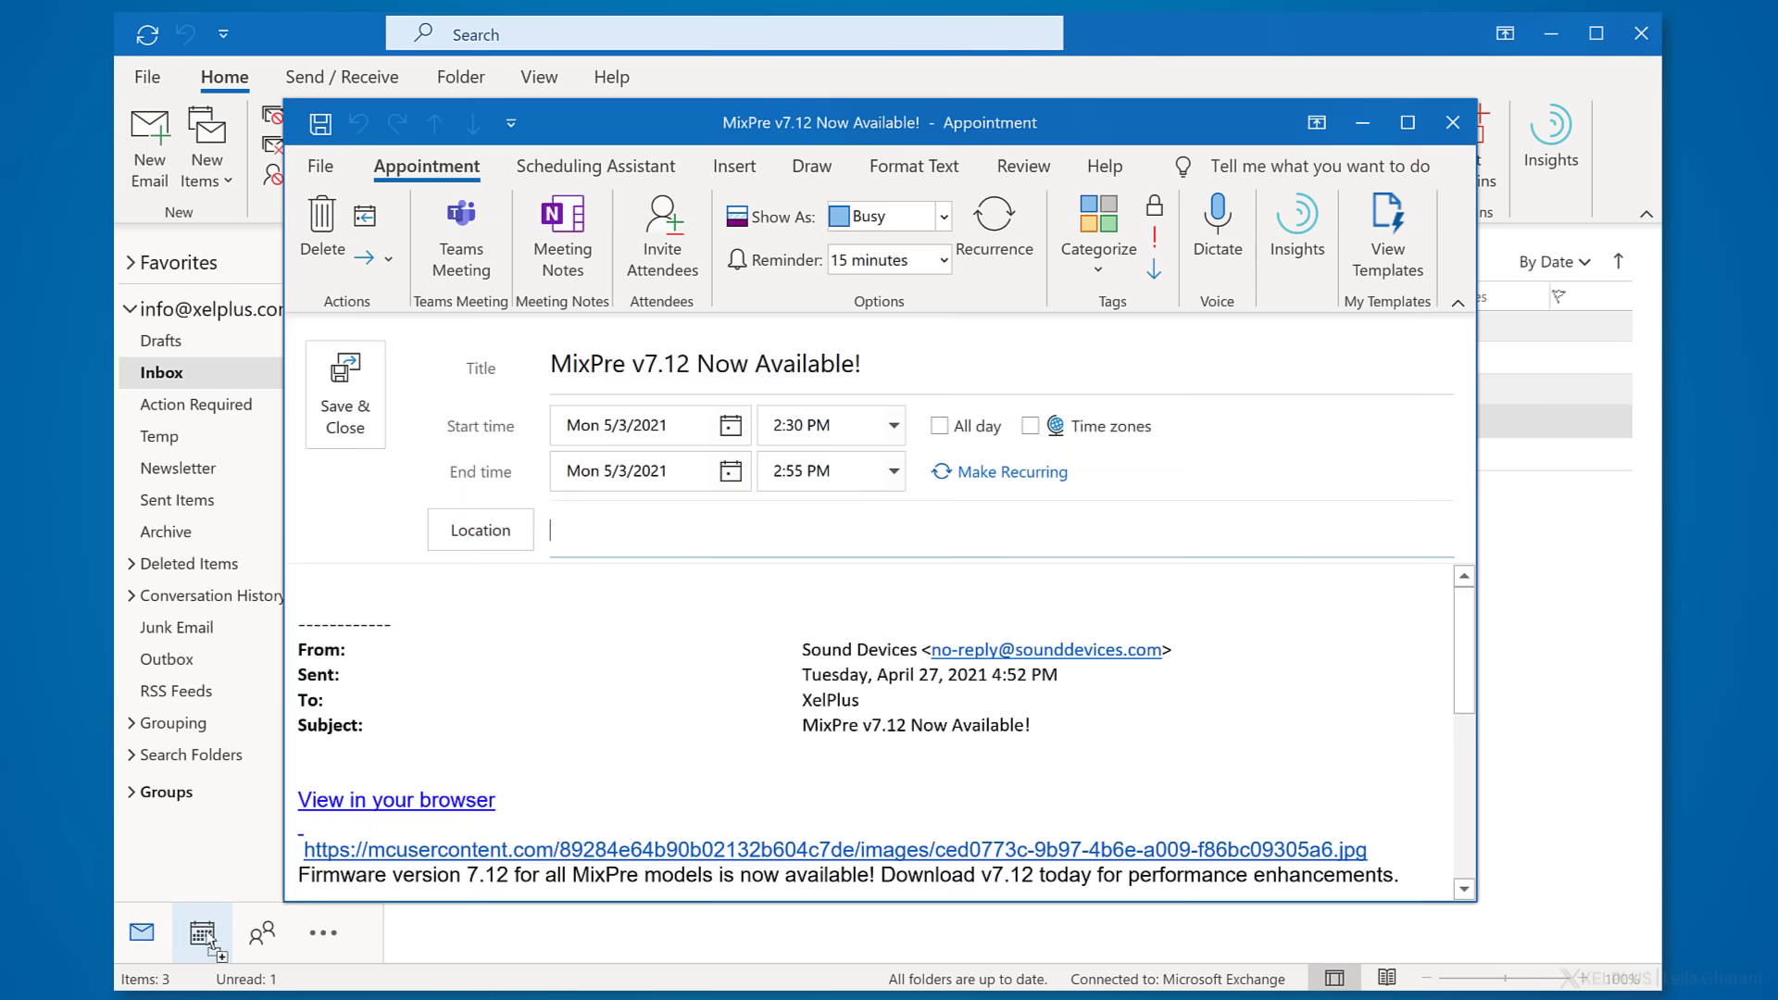
left_click(731, 425)
left_click(580, 579)
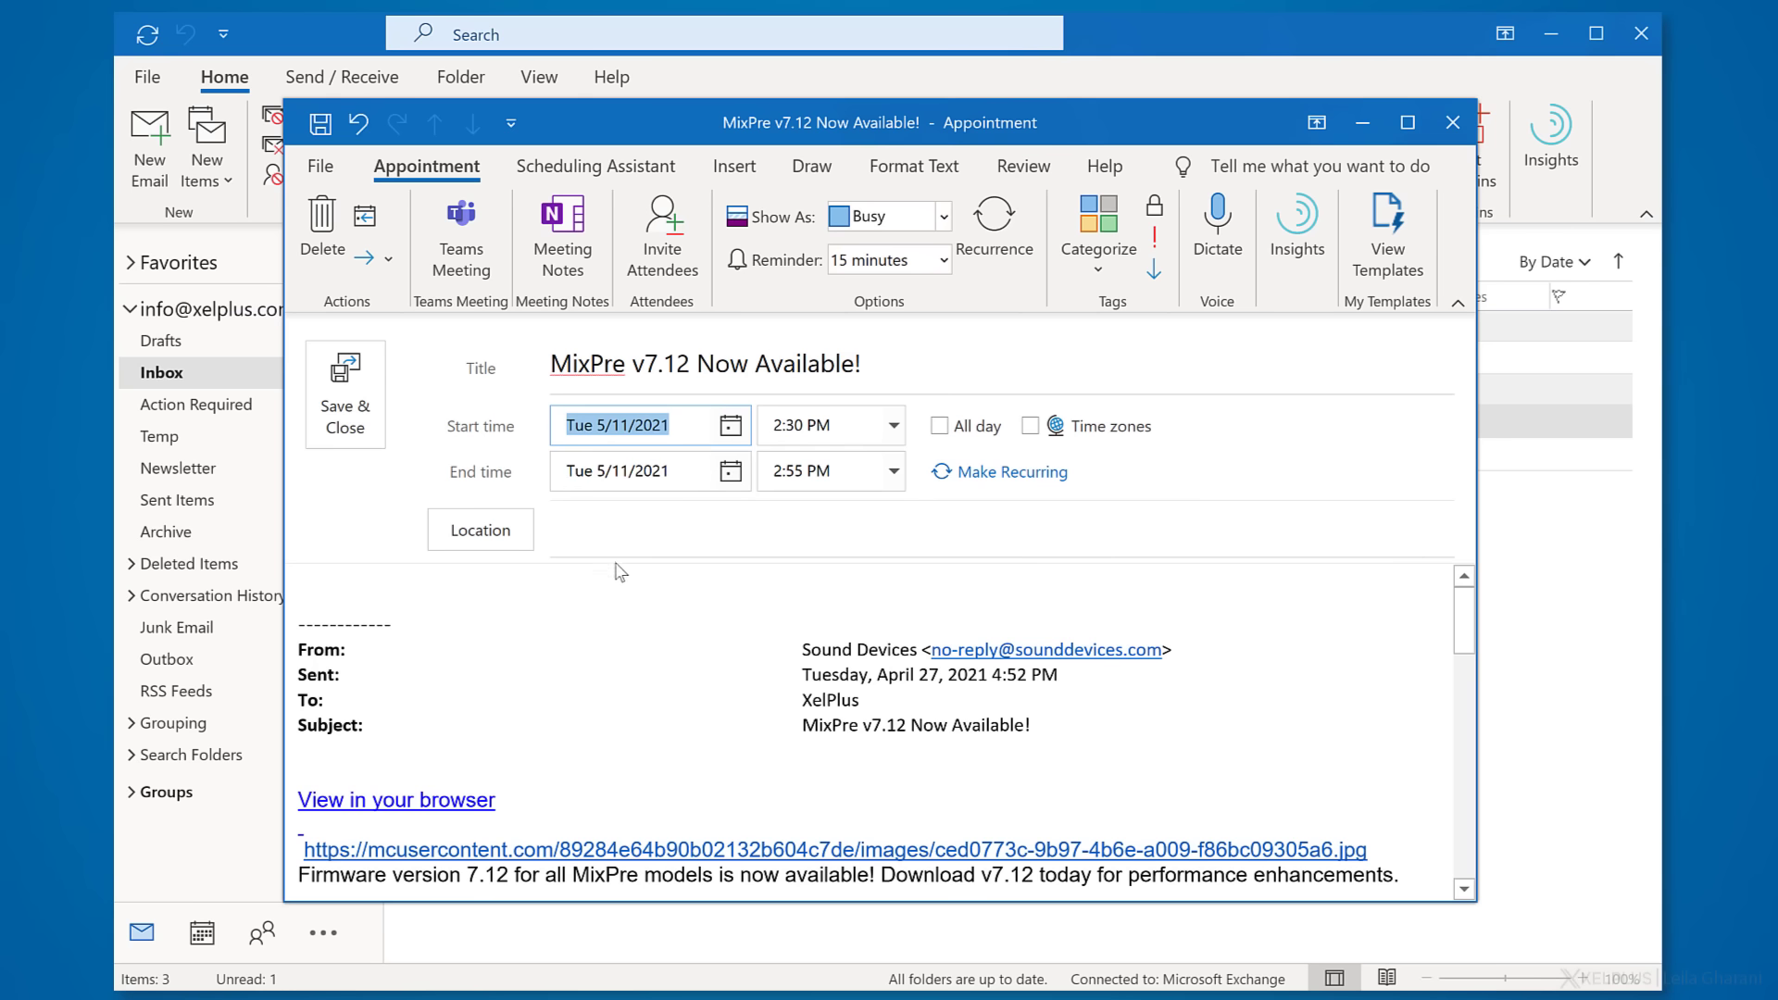
left_click(892, 443)
left_click(844, 576)
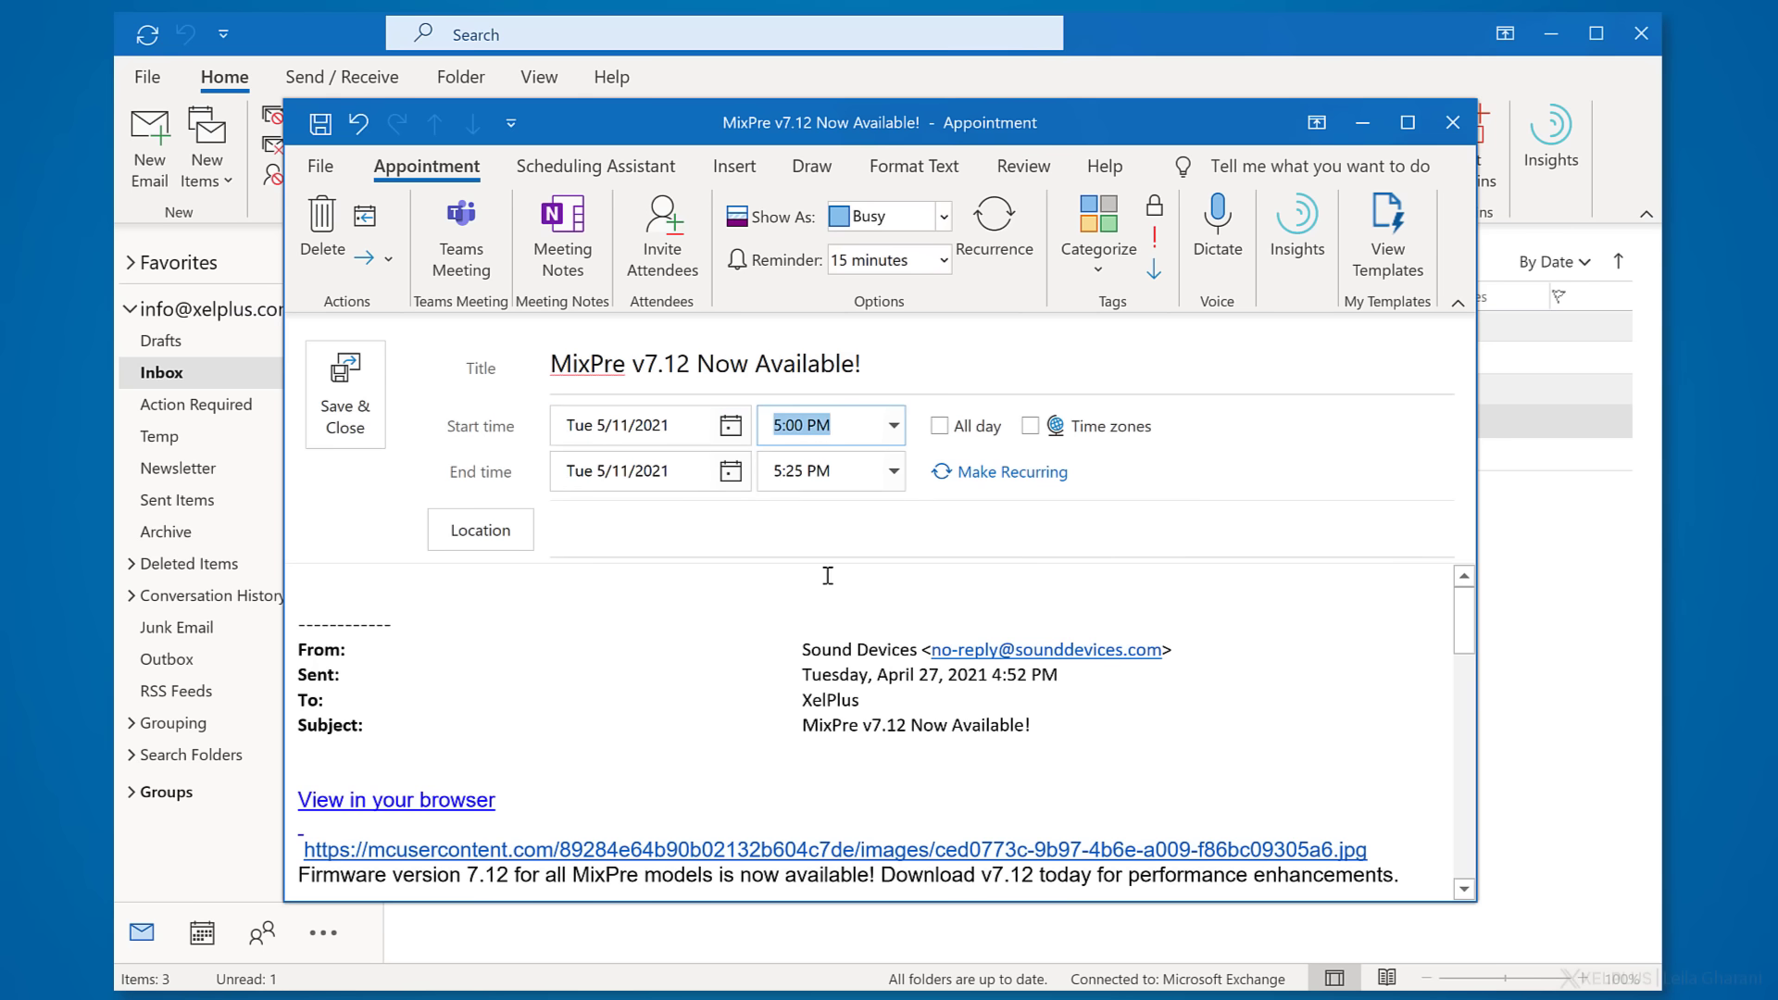
left_click(361, 400)
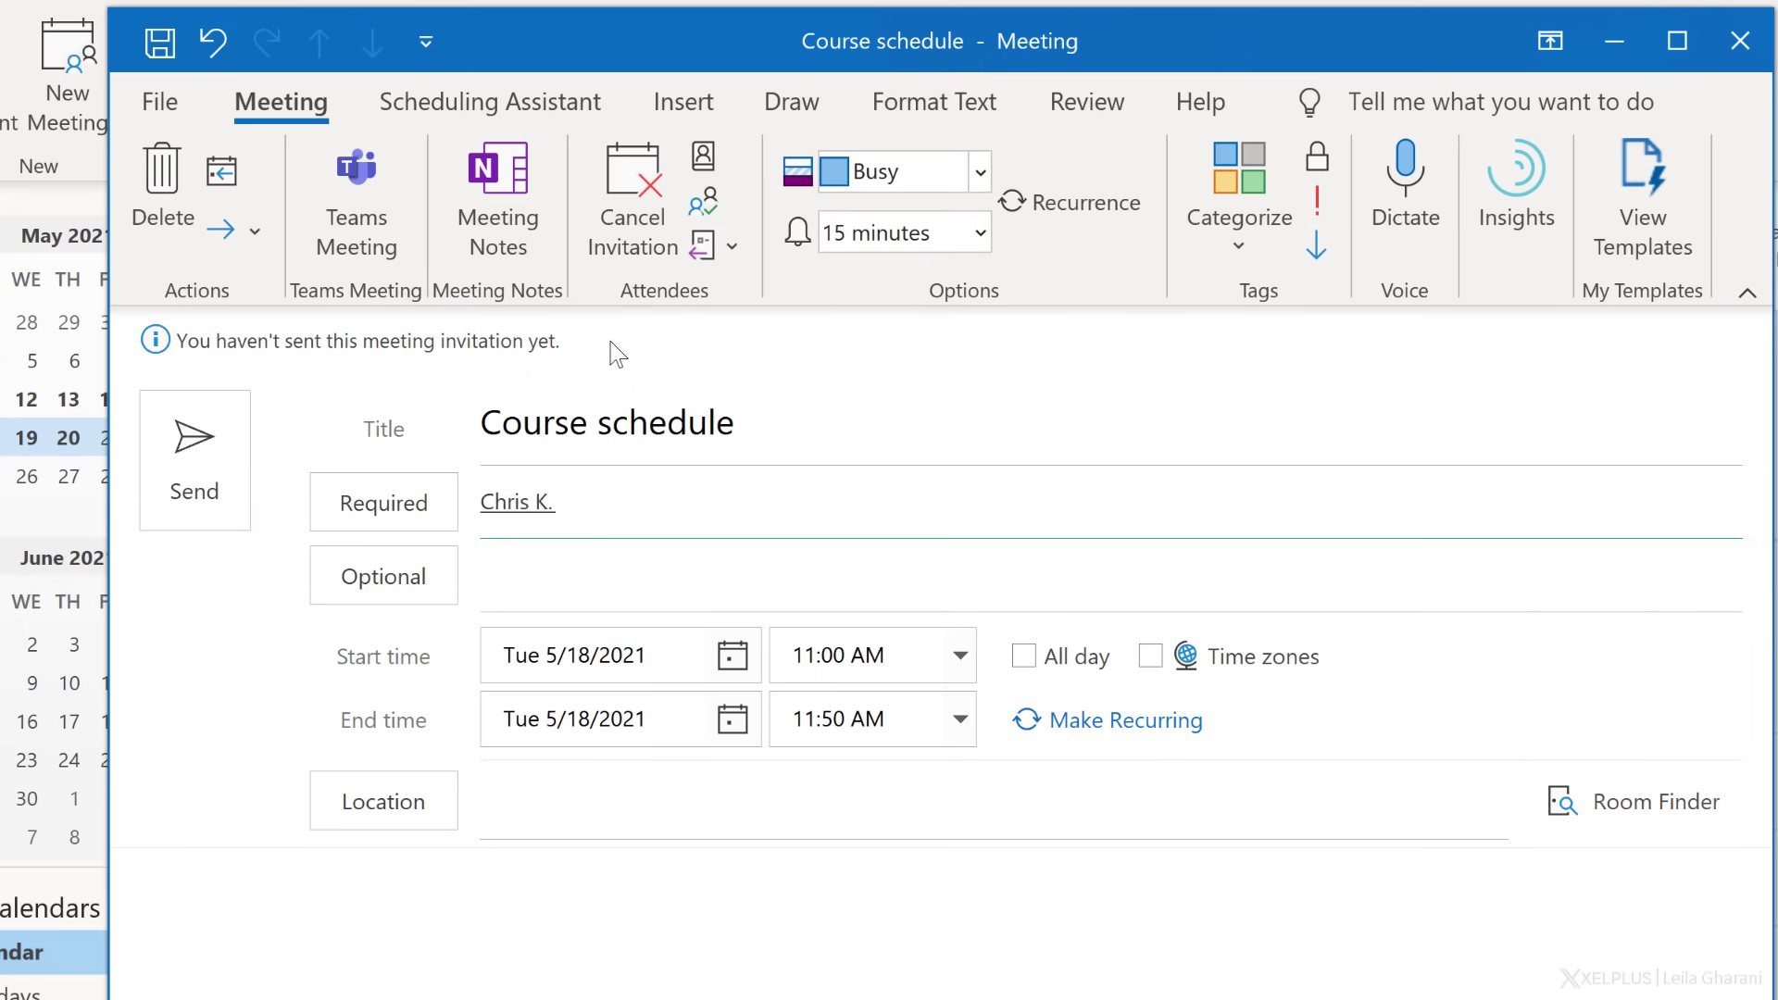
- Add another required attendee, then AutoPick a time when all required people are free
type("Leila Gharani;")
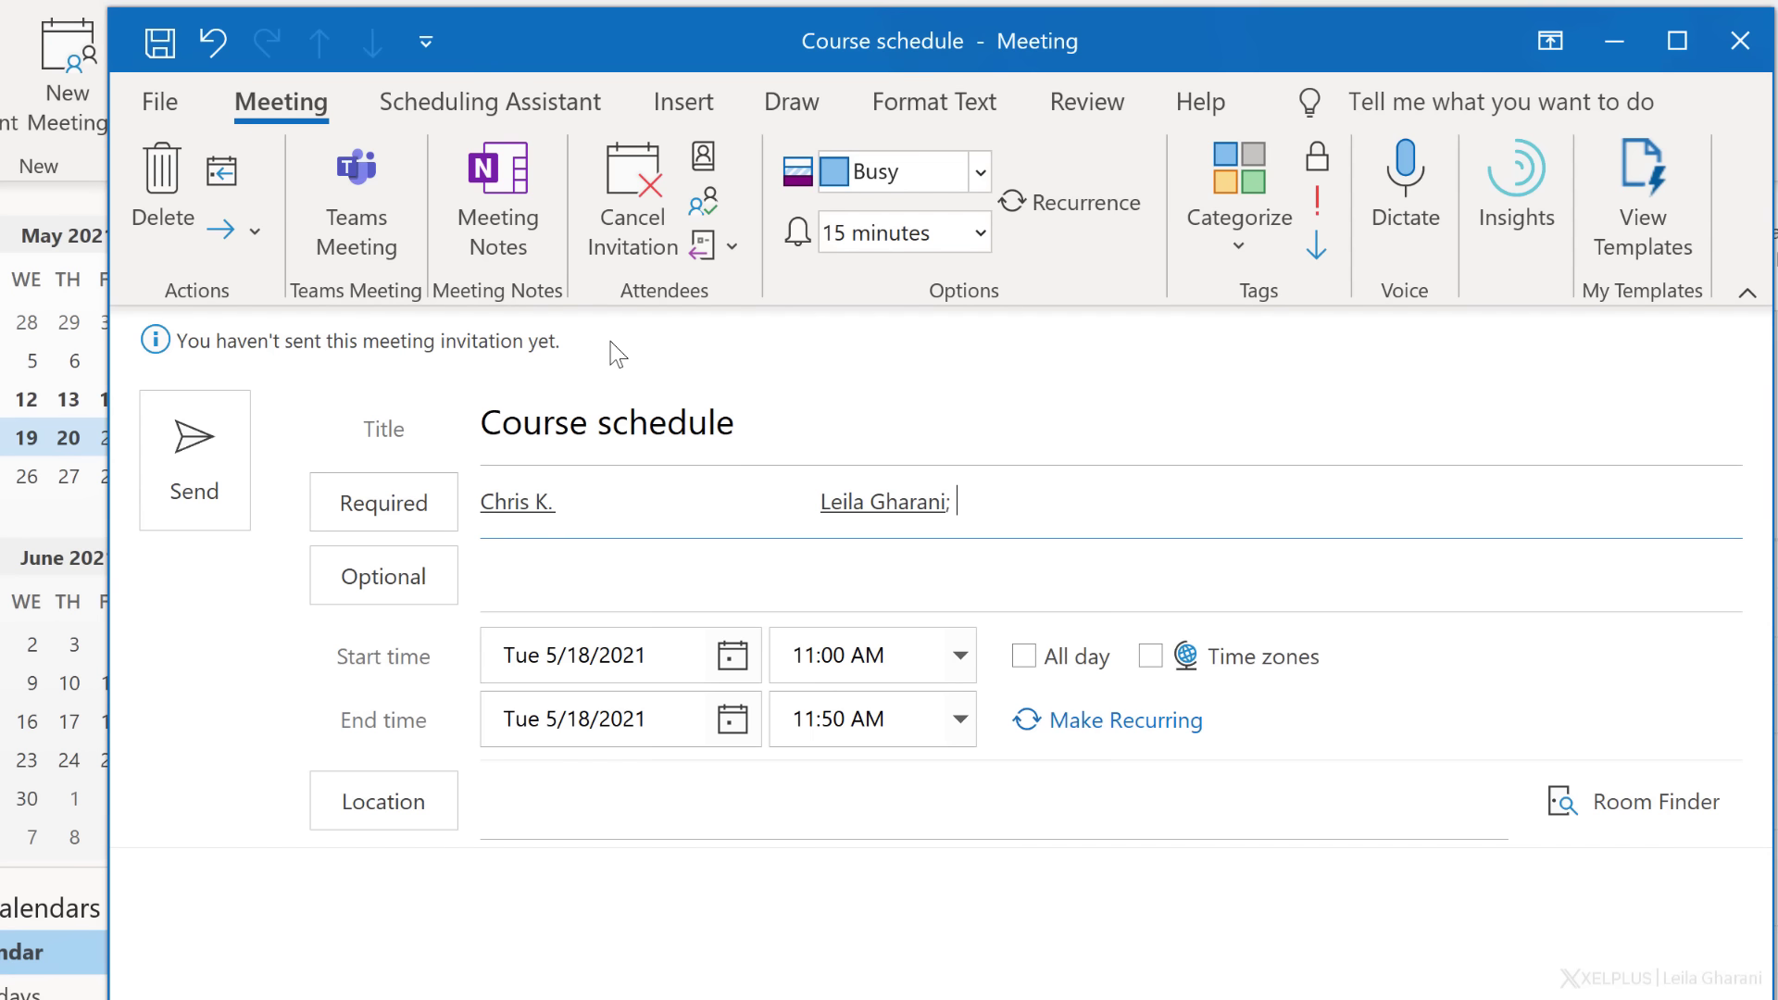
left_click(455, 113)
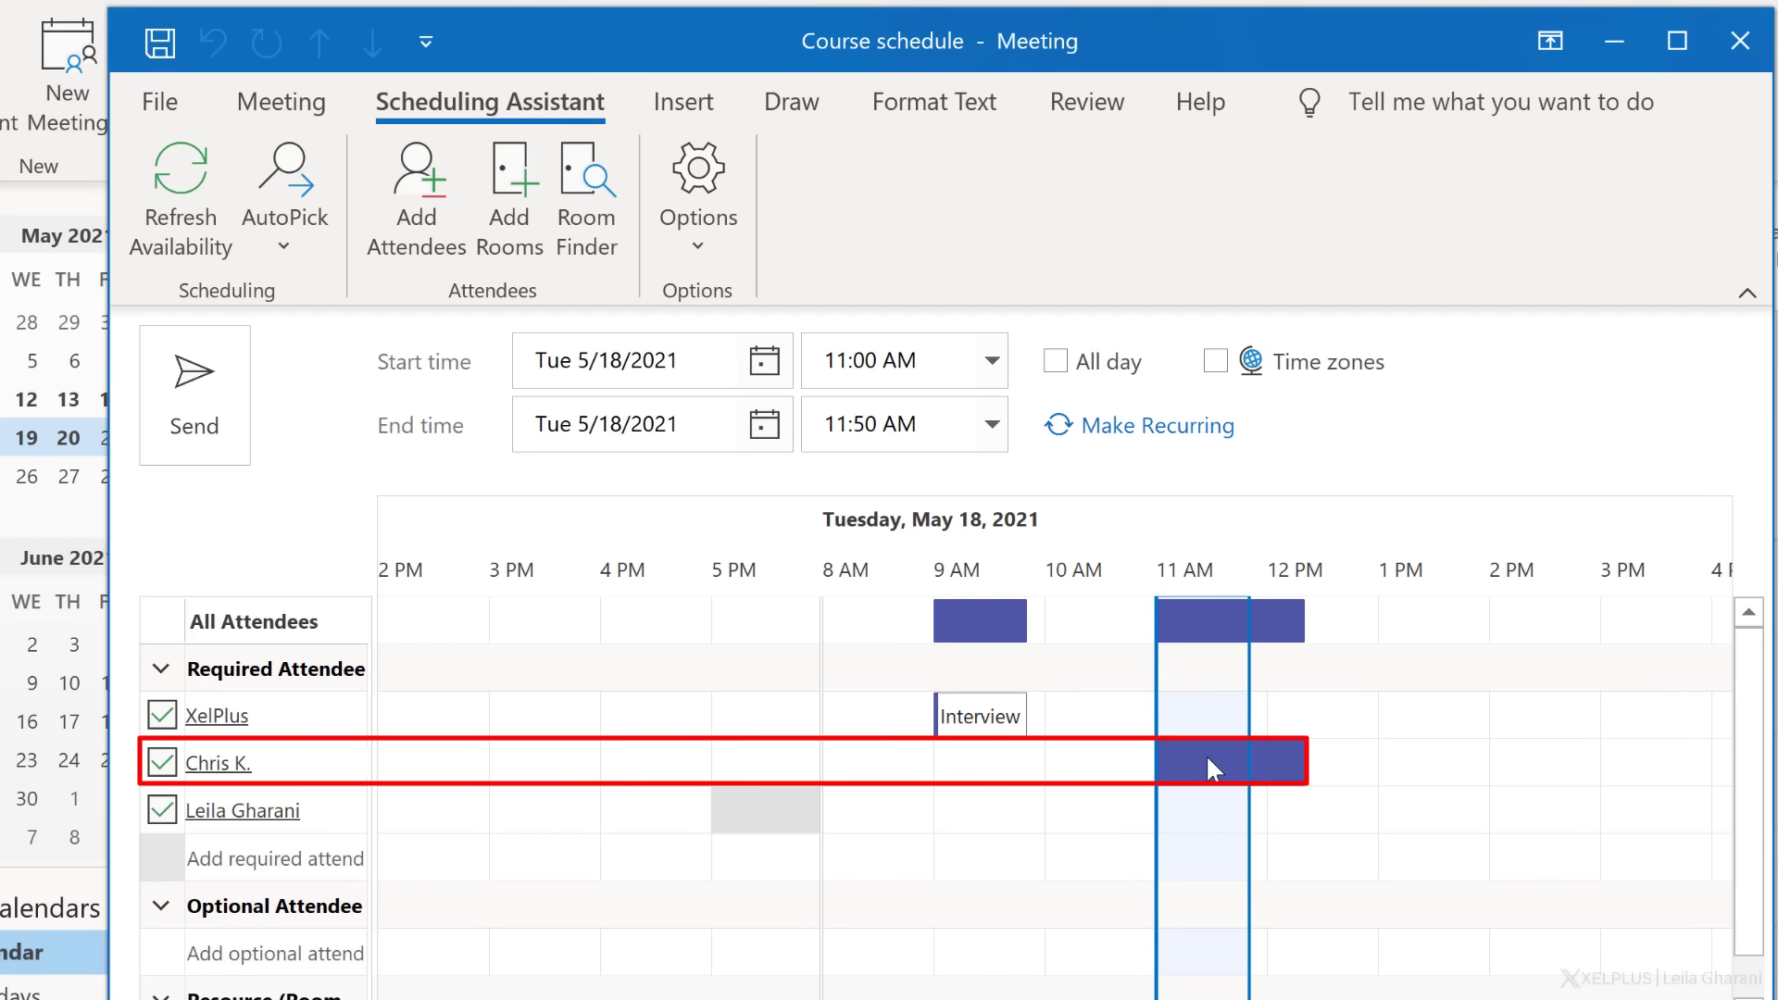
left_click_drag(1181, 728, 1316, 705)
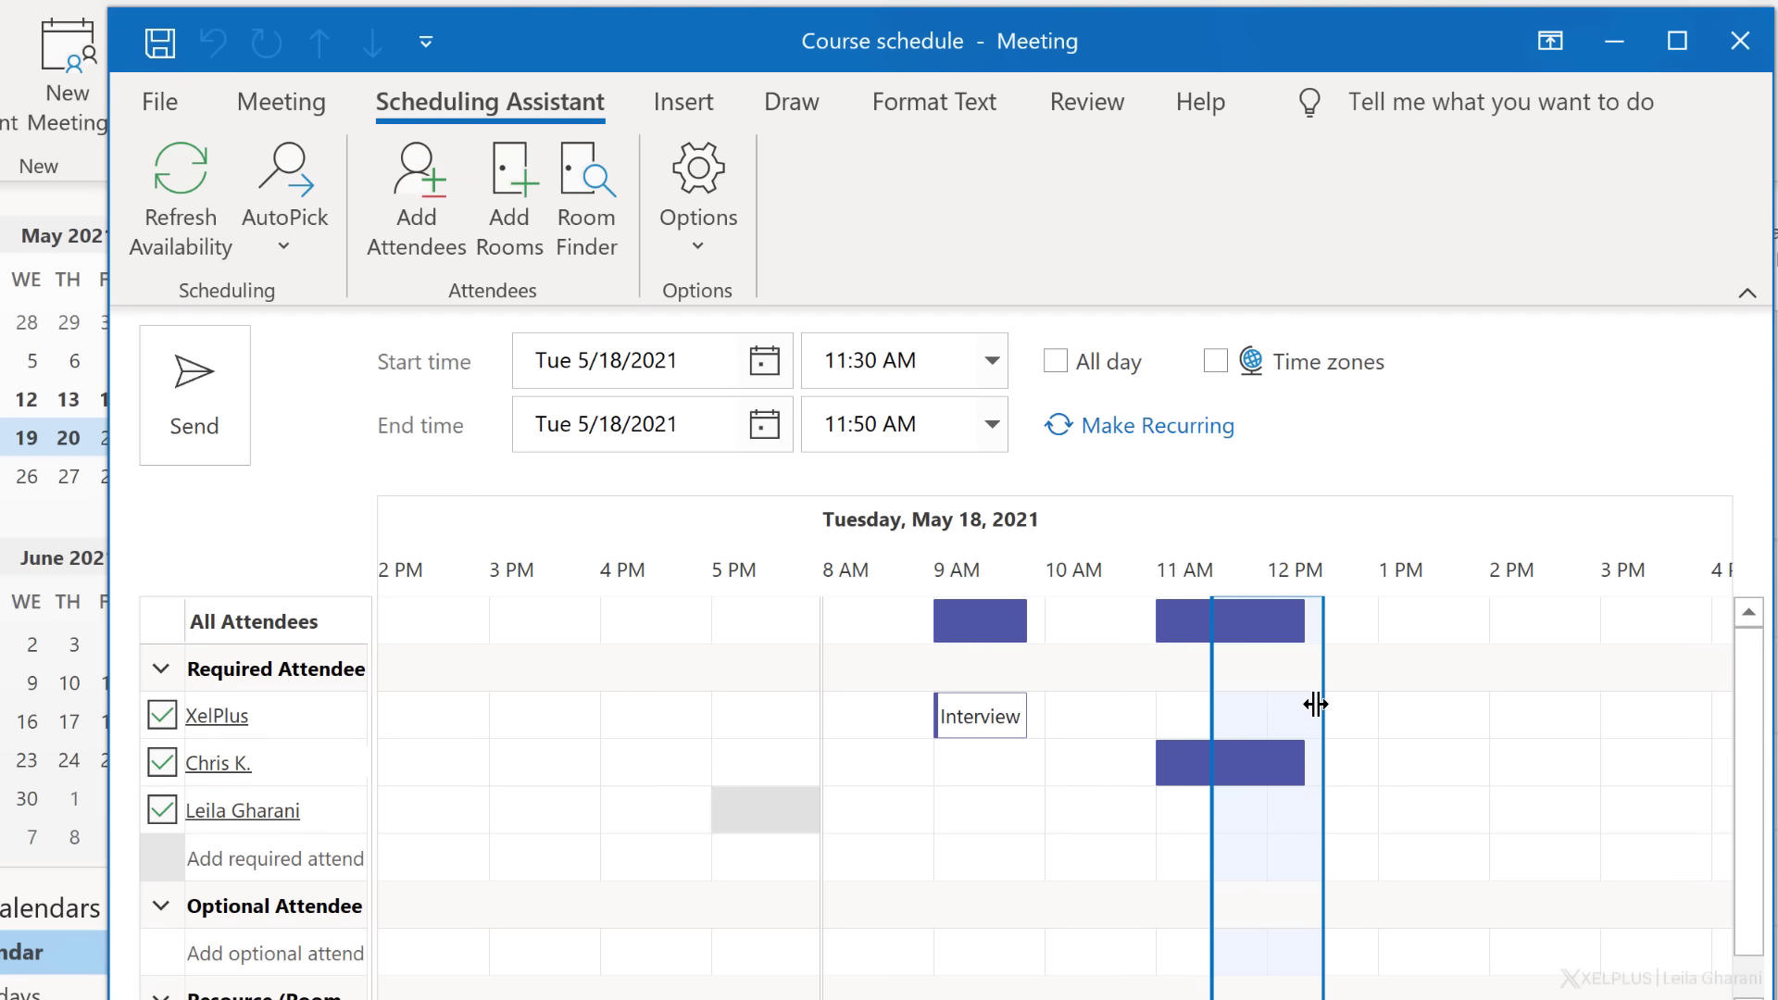
left_click(292, 237)
left_click(322, 291)
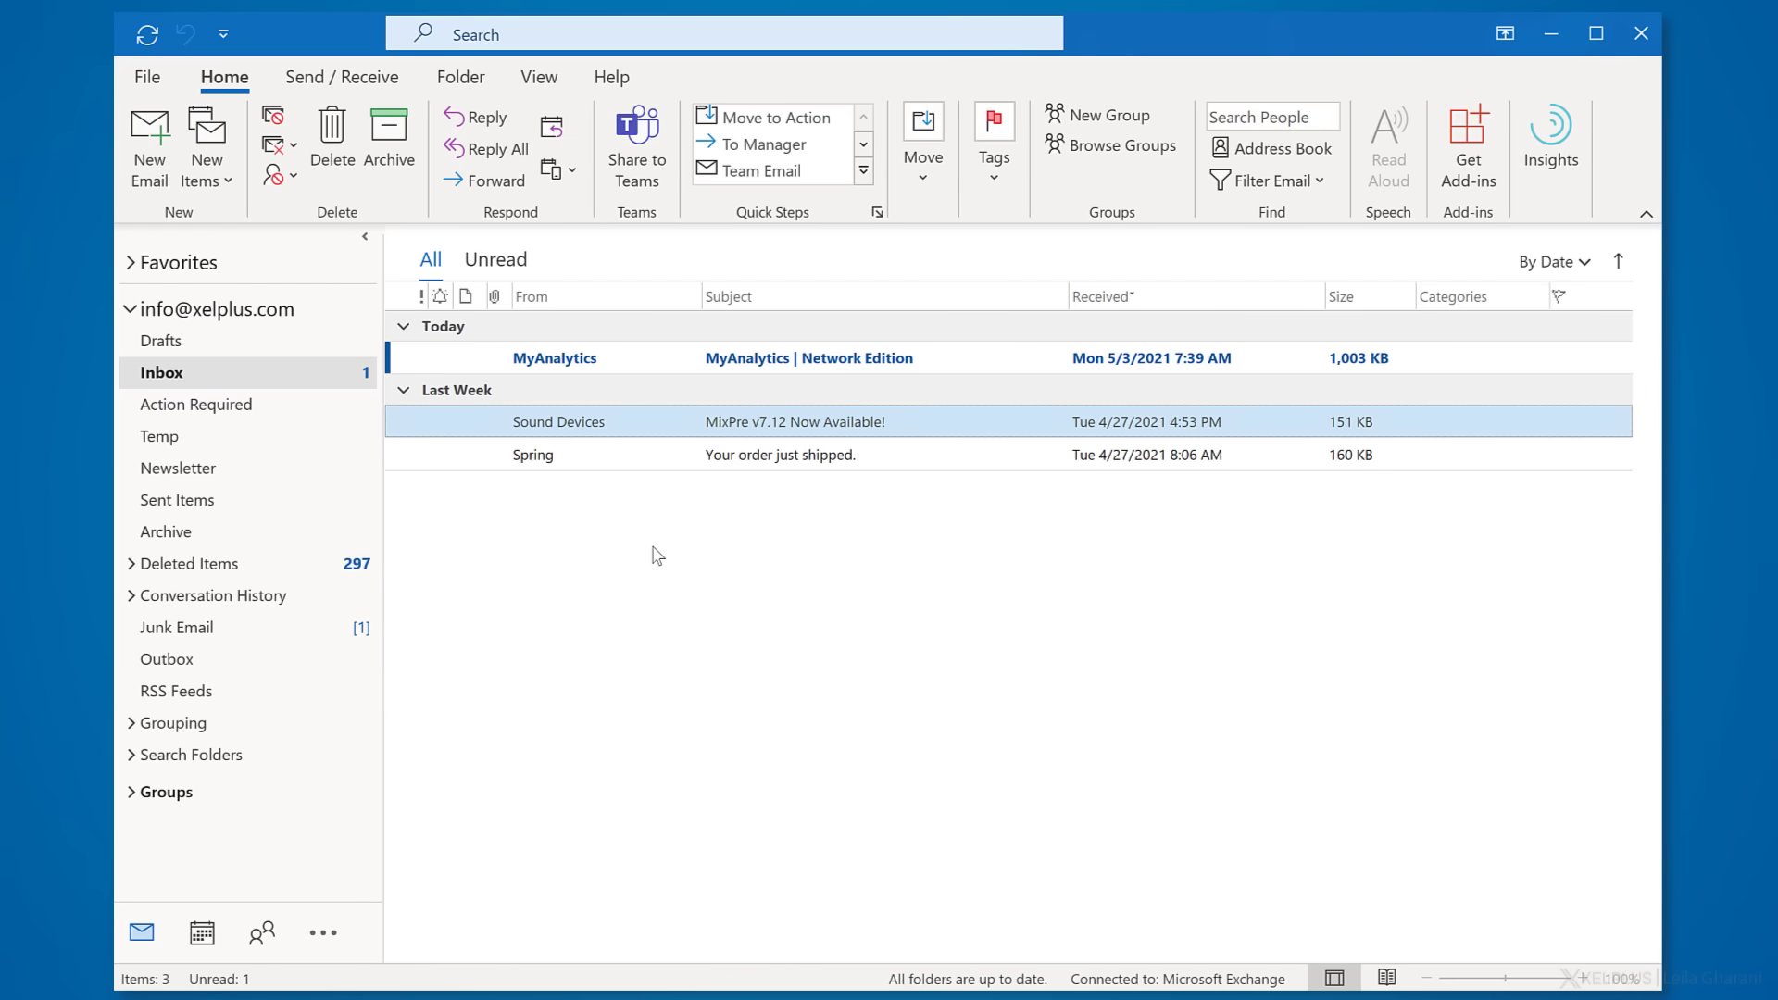
- Start a new message and insert a calendar for the dates May 18–20, 2021
key("ctrl+n")
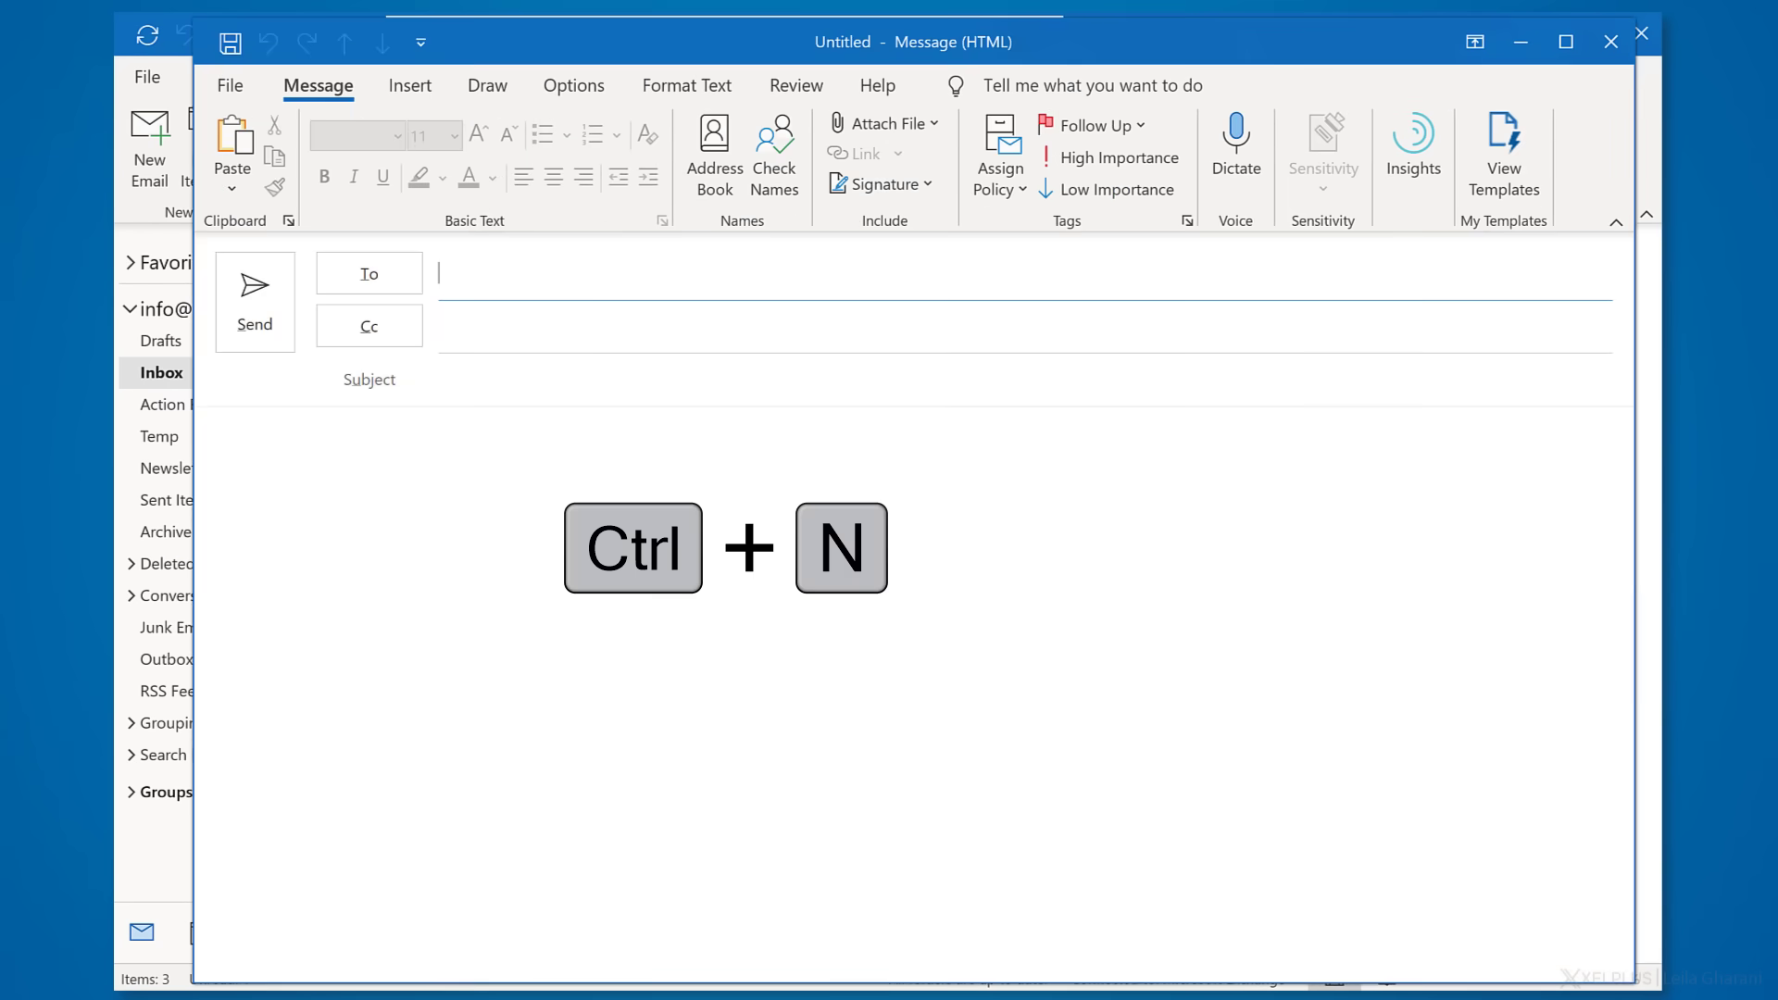
left_click(373, 86)
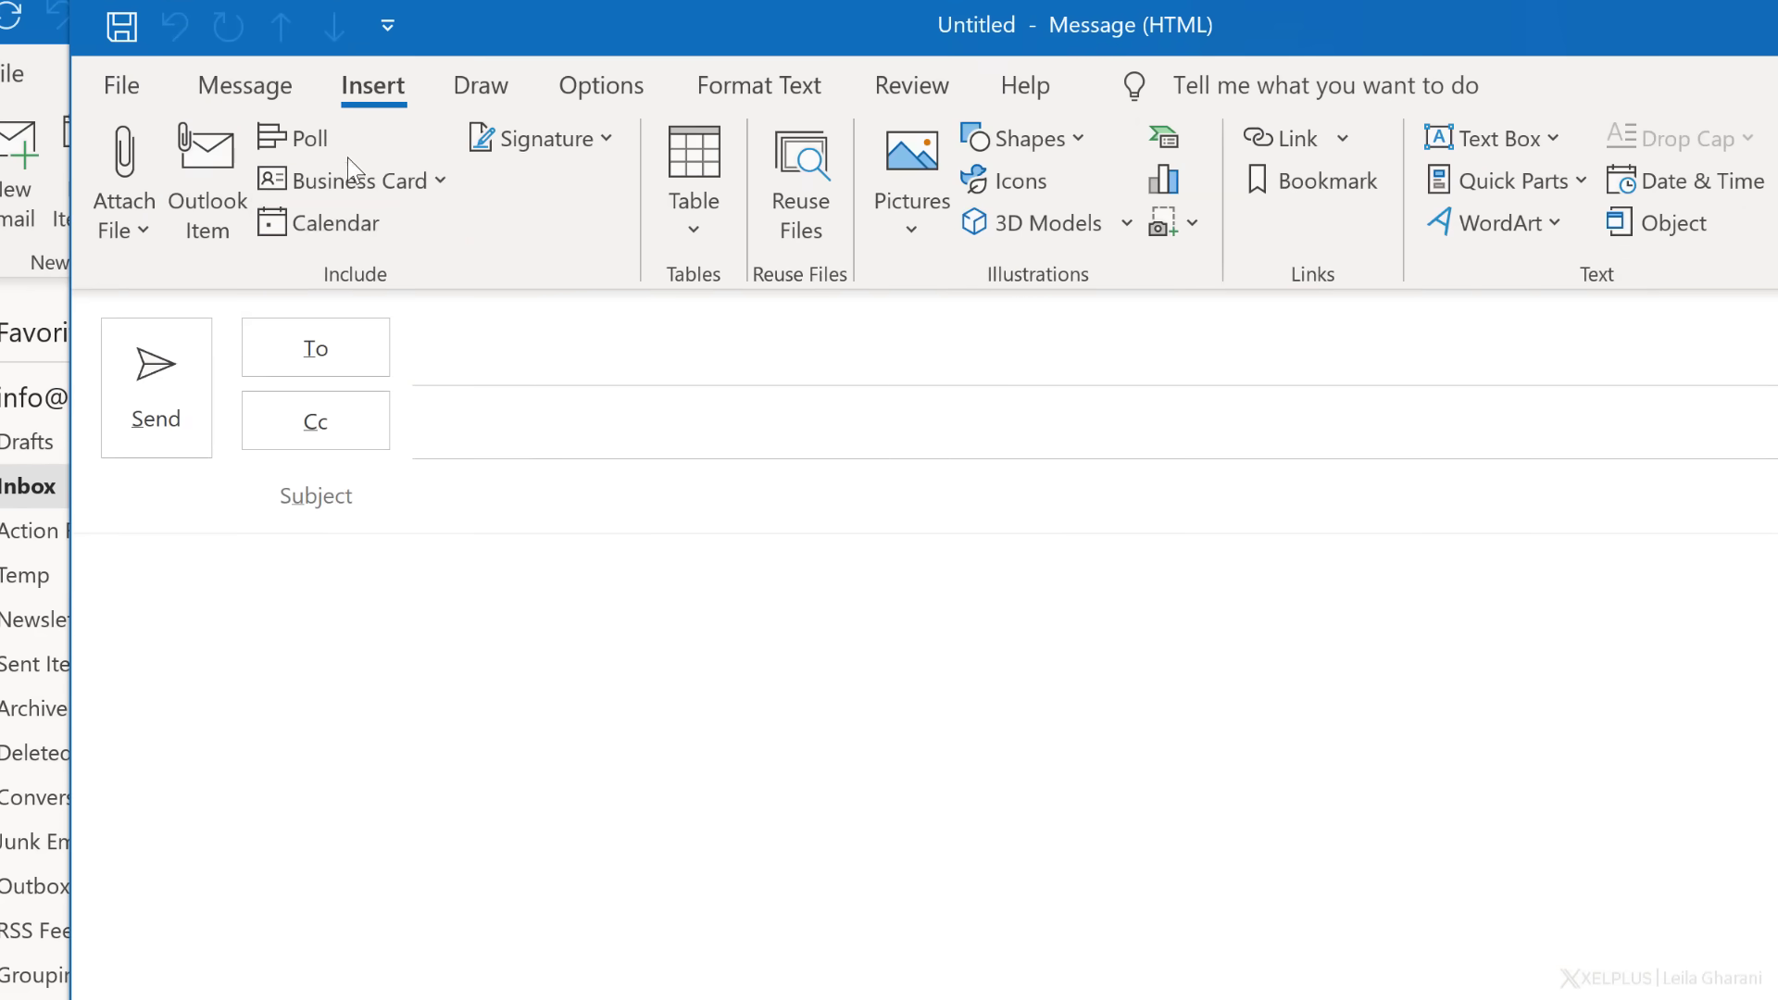
left_click(332, 230)
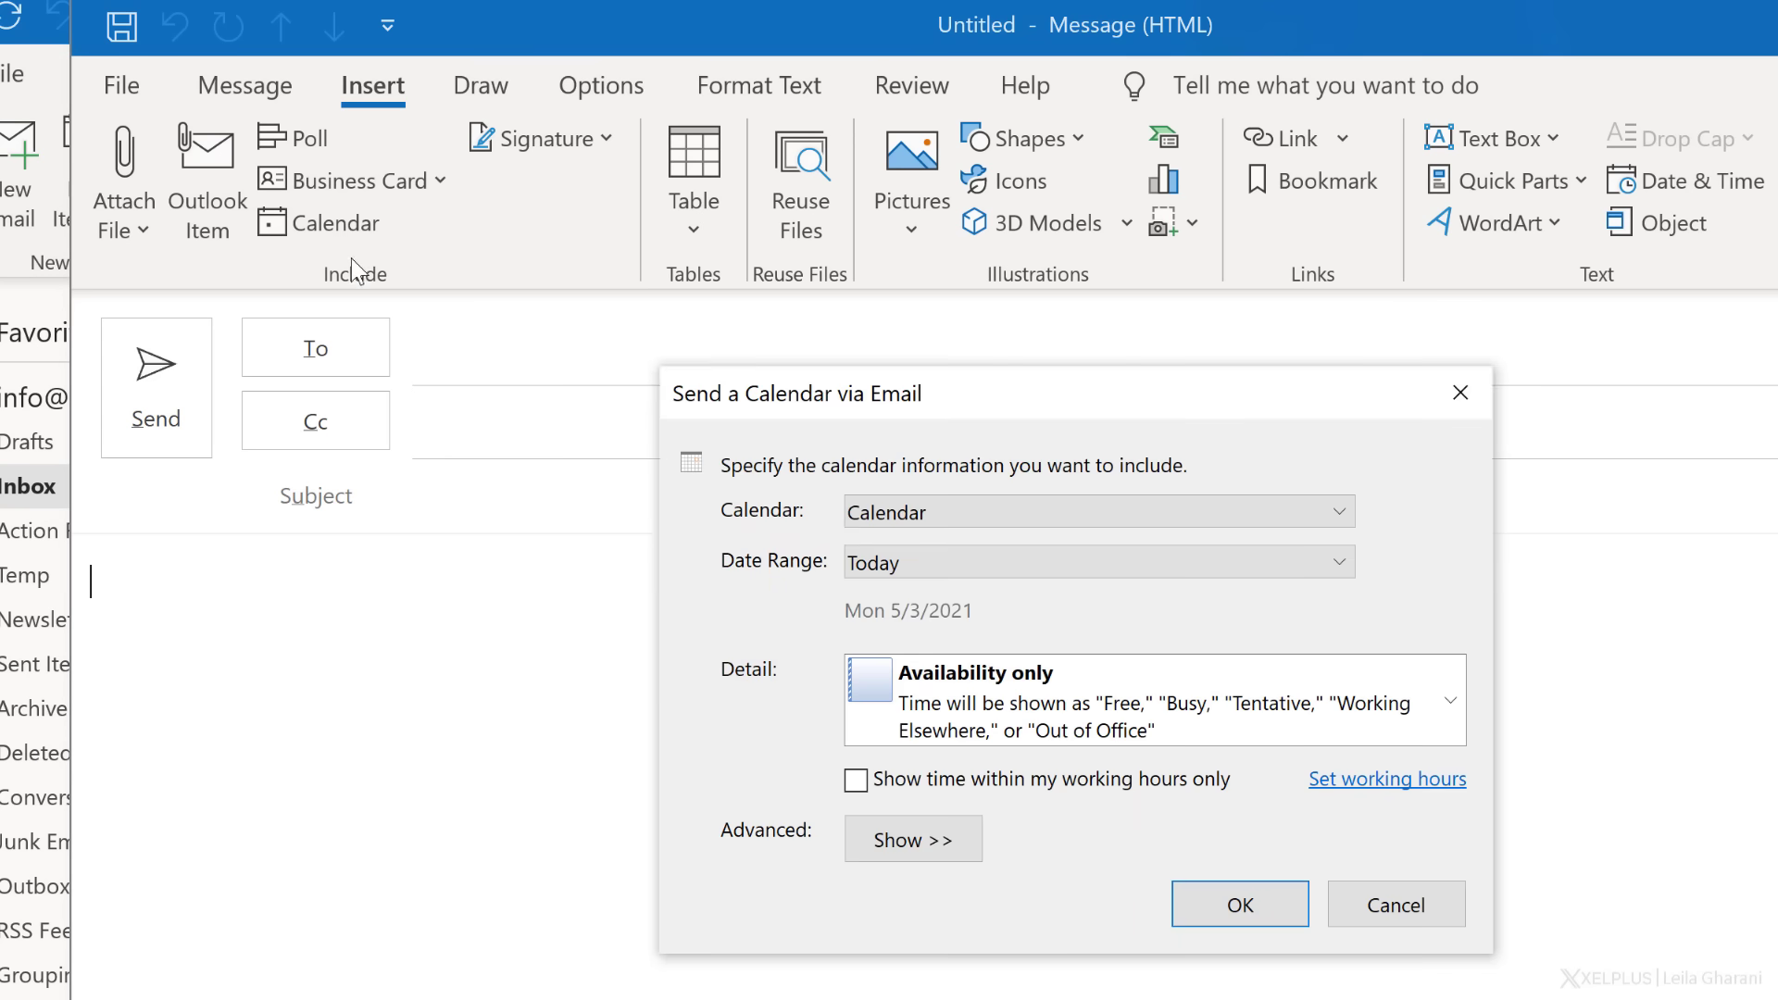
left_click(1031, 565)
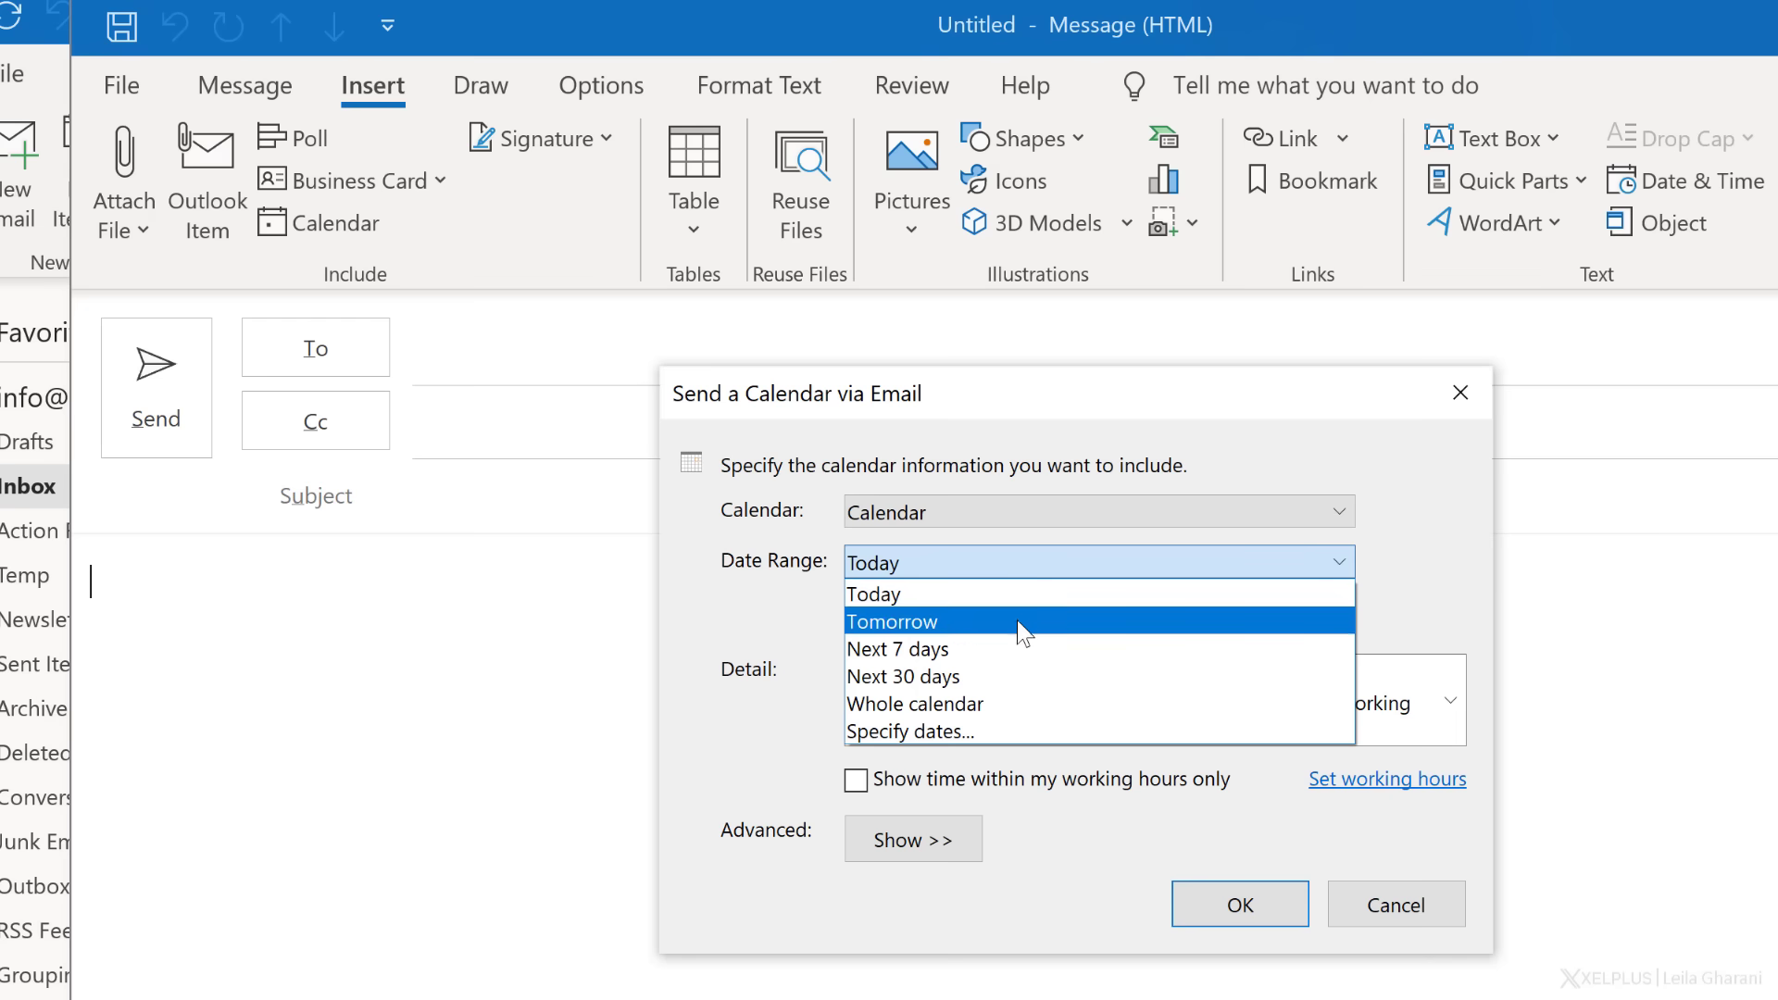
left_click(994, 730)
left_click(1130, 616)
left_click(906, 863)
left_click(1446, 616)
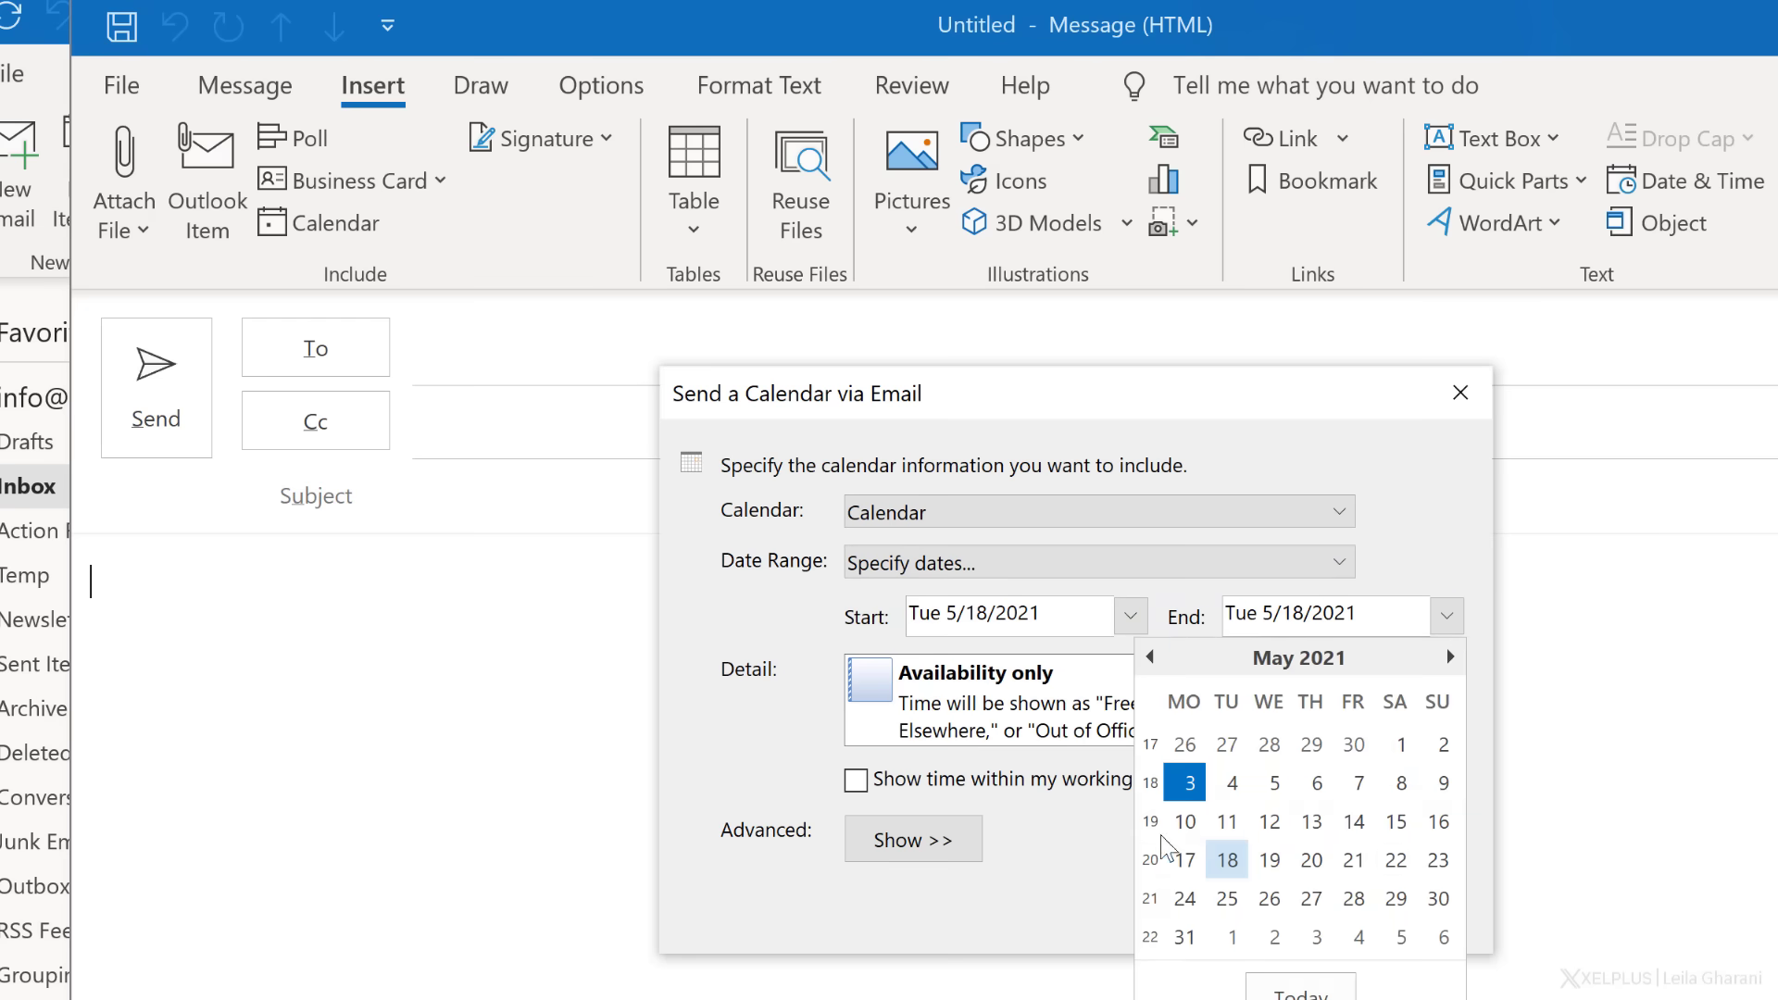
left_click(1307, 862)
- Keep the detail at availability only and insert XelPlus Calendar.ics into the message
left_click(1188, 717)
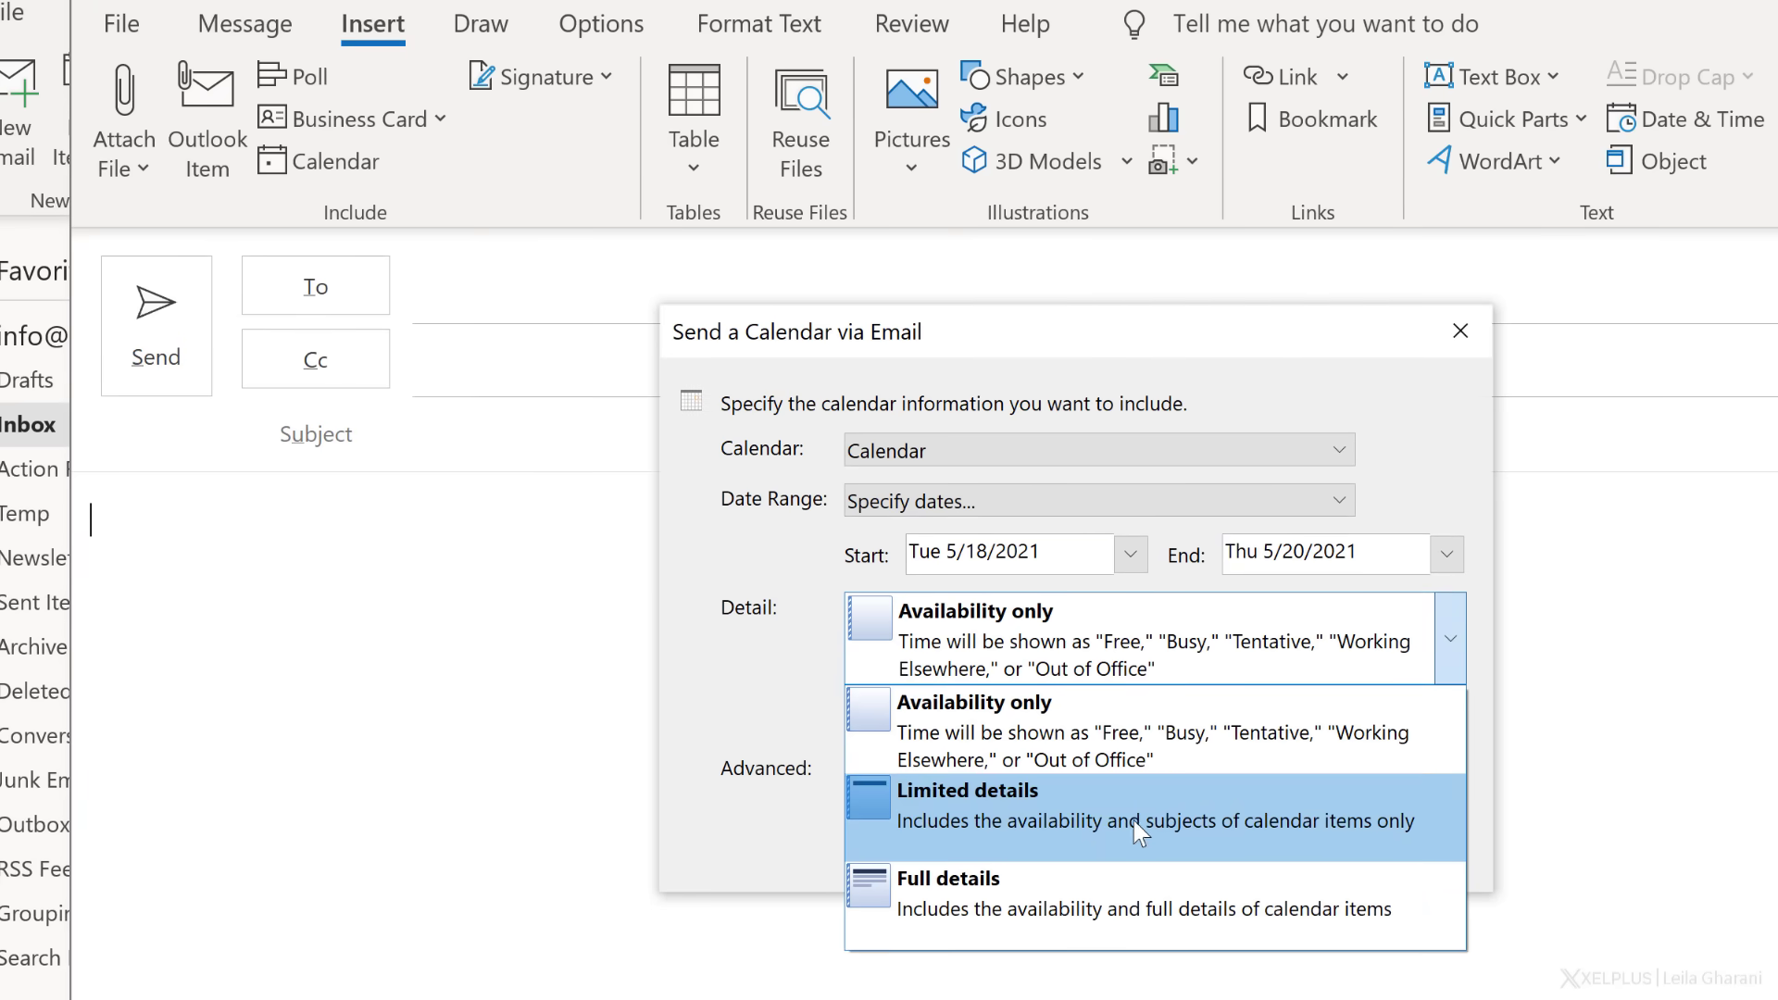
left_click(1156, 742)
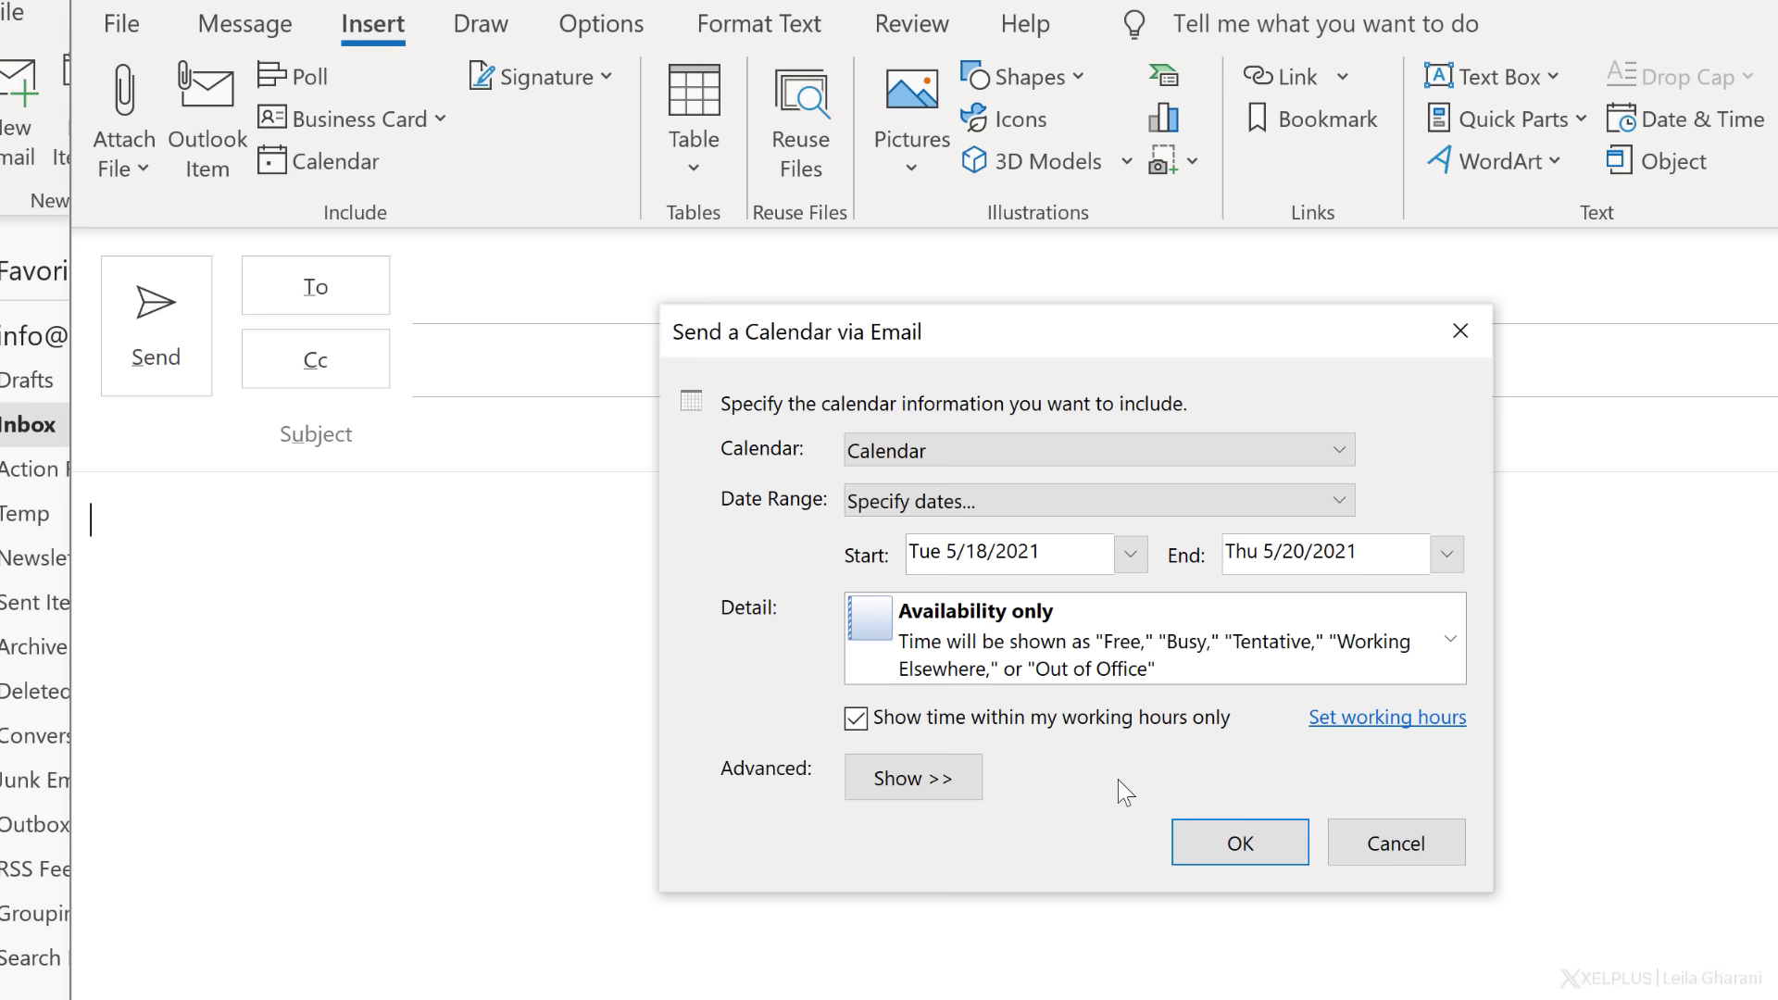
left_click(1238, 840)
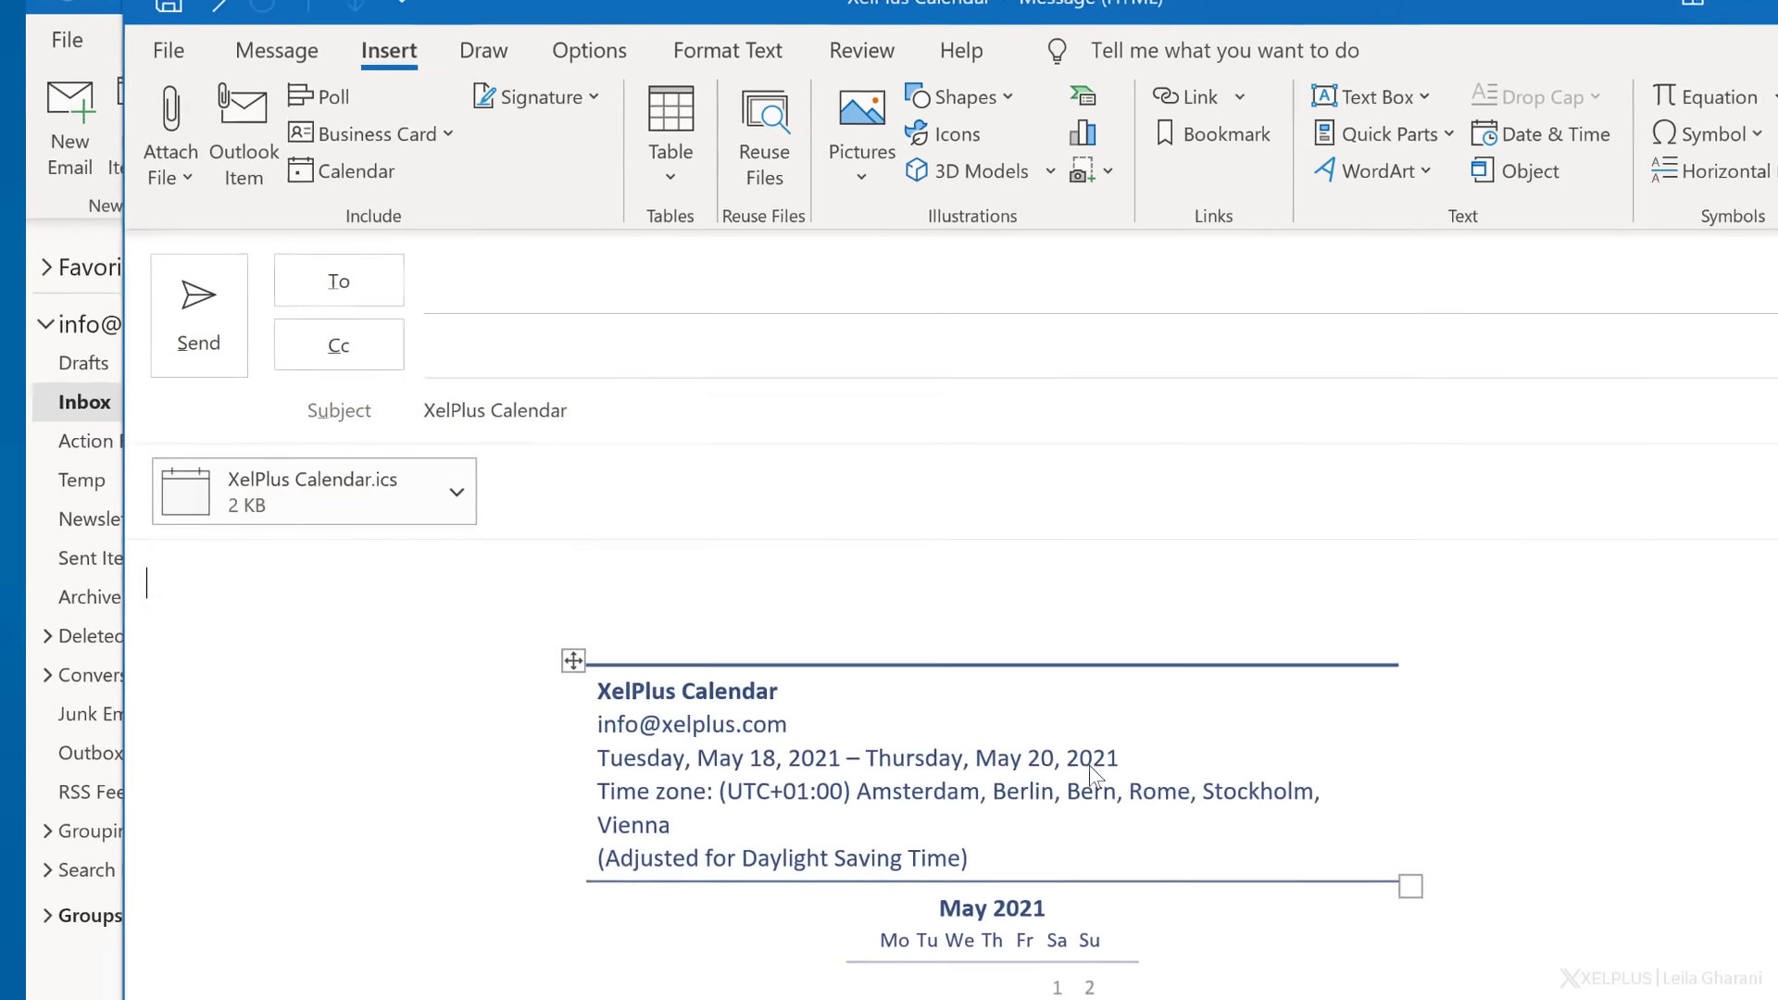
scroll(997, 687, "down", 10)
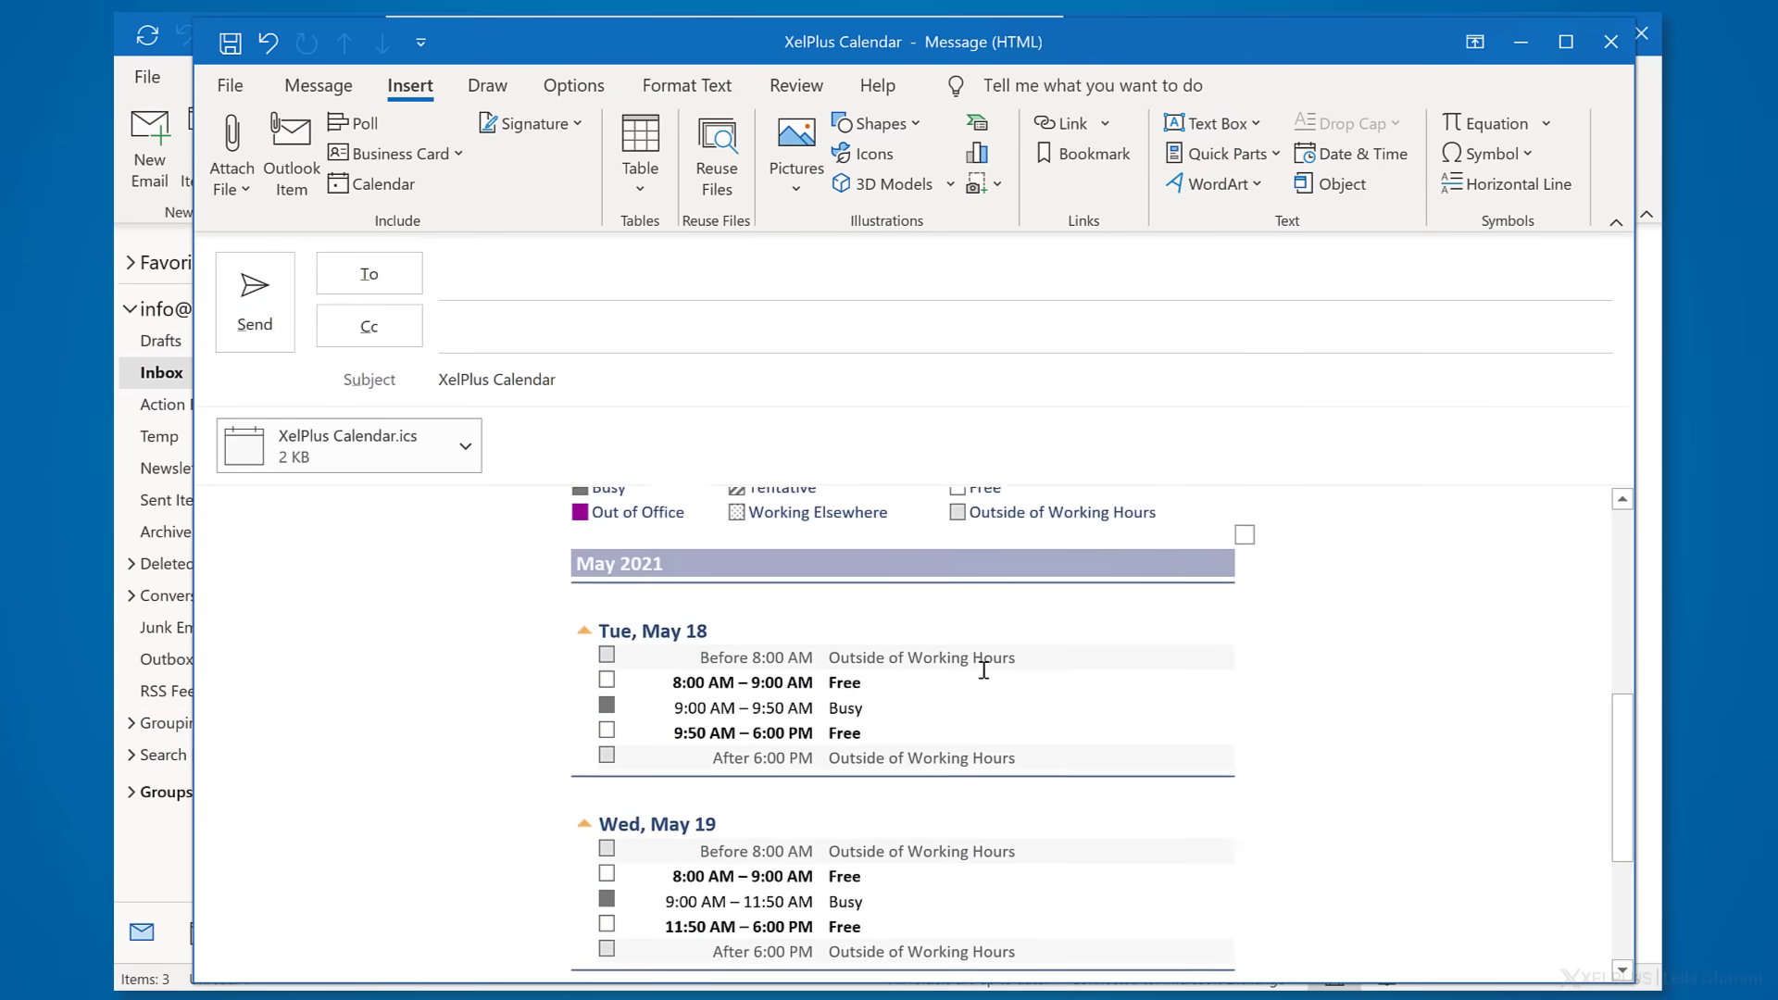